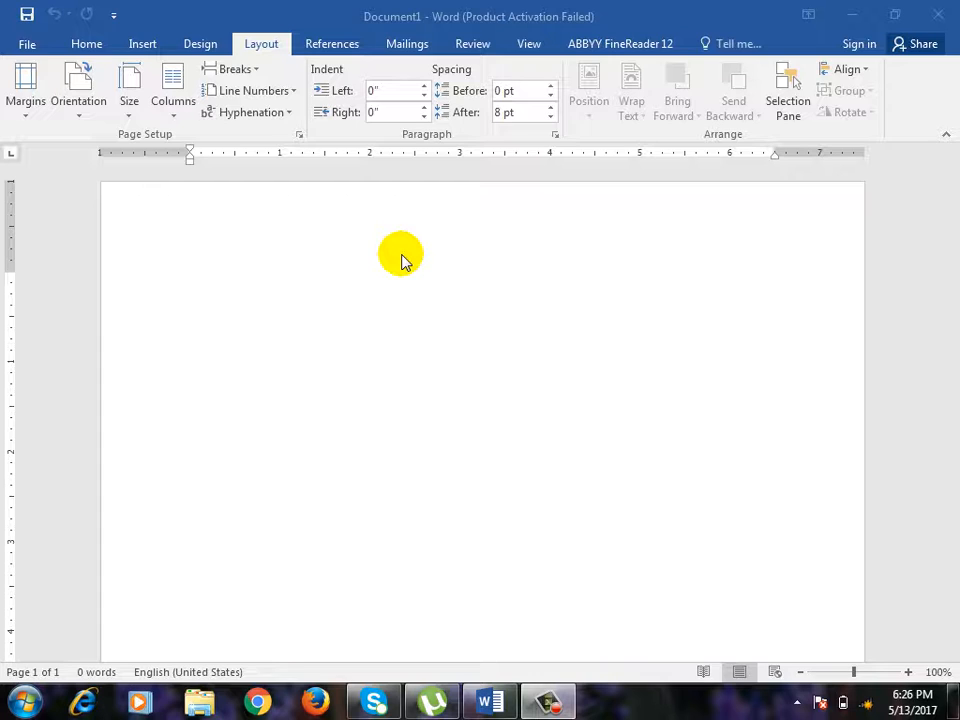
Step: Enter "Barya Institute of information technology" on two separate lines by expanding the AutoCorrect shorthand "barya"
{"action": "left_click", "coordinate": [403, 262]}
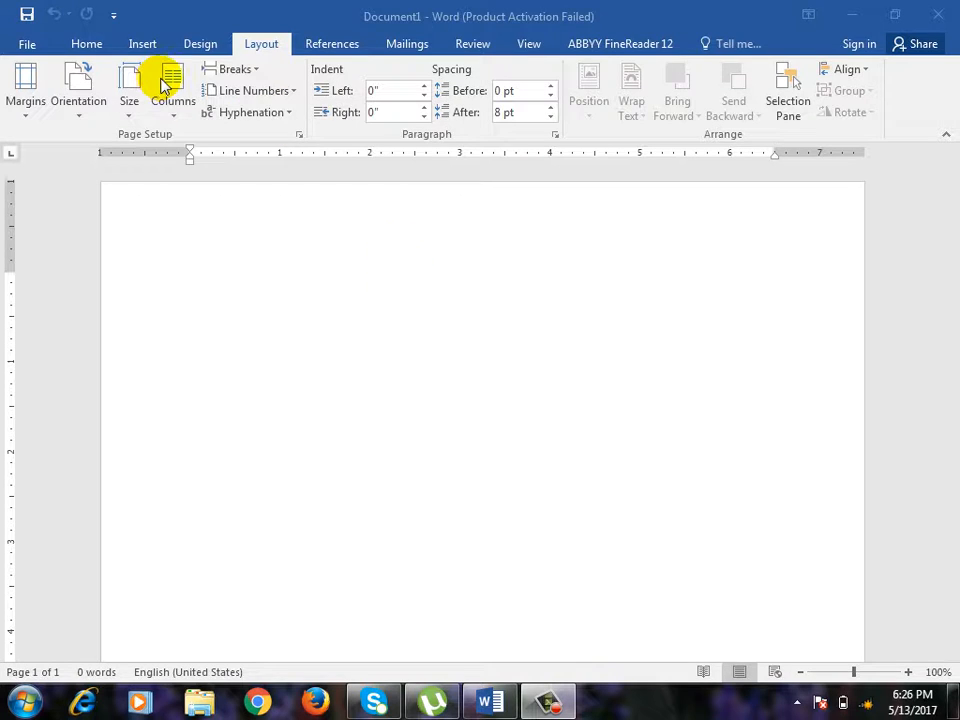
{"action": "left_click", "coordinate": [294, 94]}
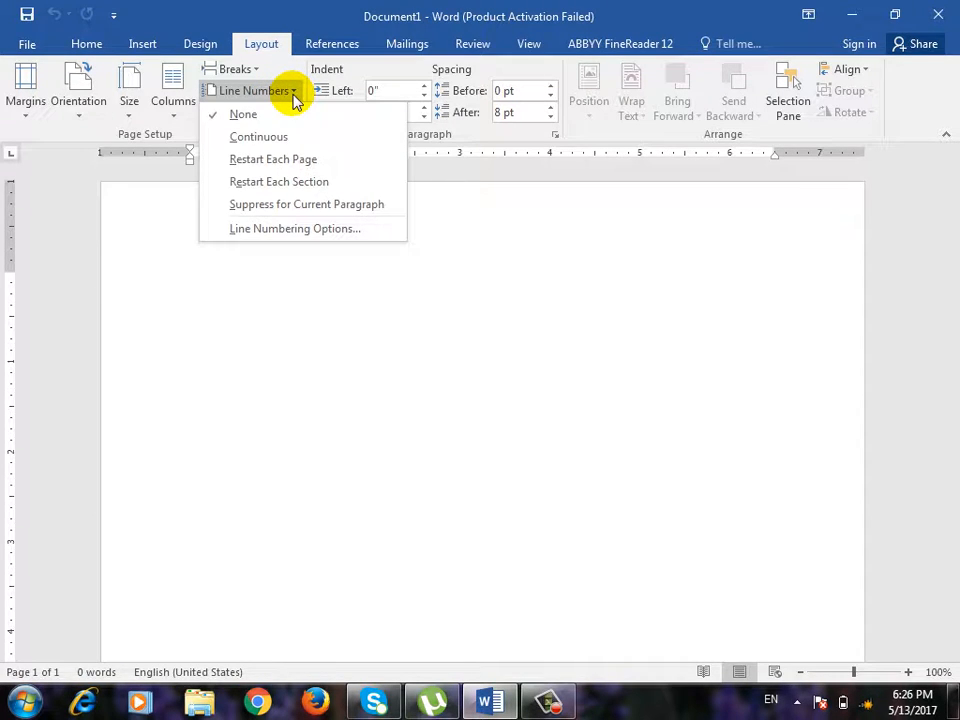
{"action": "left_click", "coordinate": [328, 368]}
{"action": "type", "text": "b"}
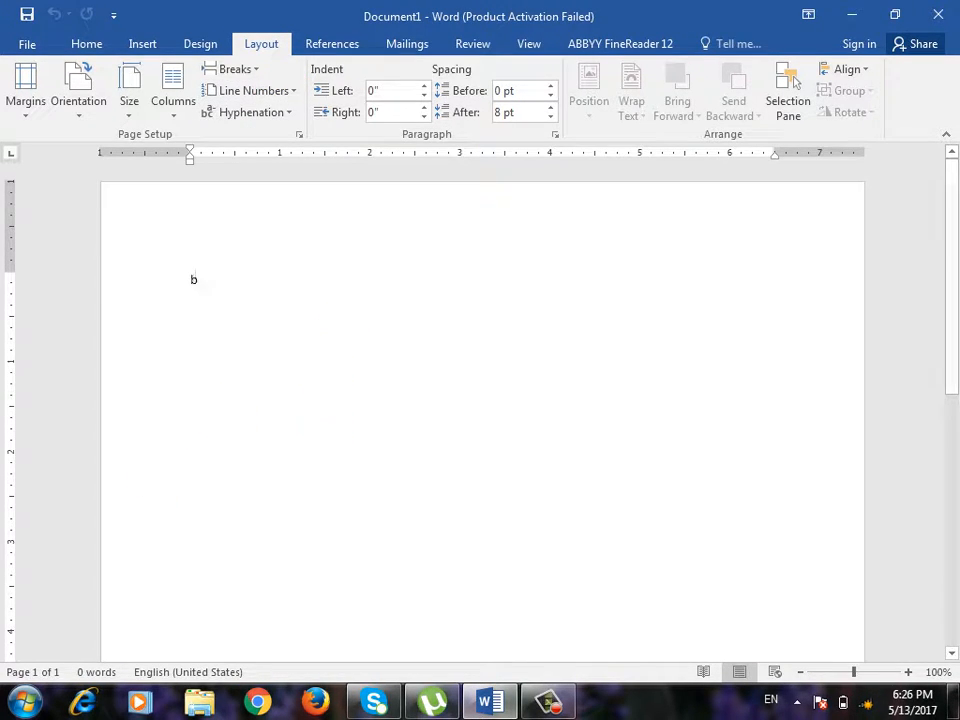
{"action": "type", "text": "arya"}
{"action": "key", "text": "Return"}
{"action": "key", "text": "Return"}
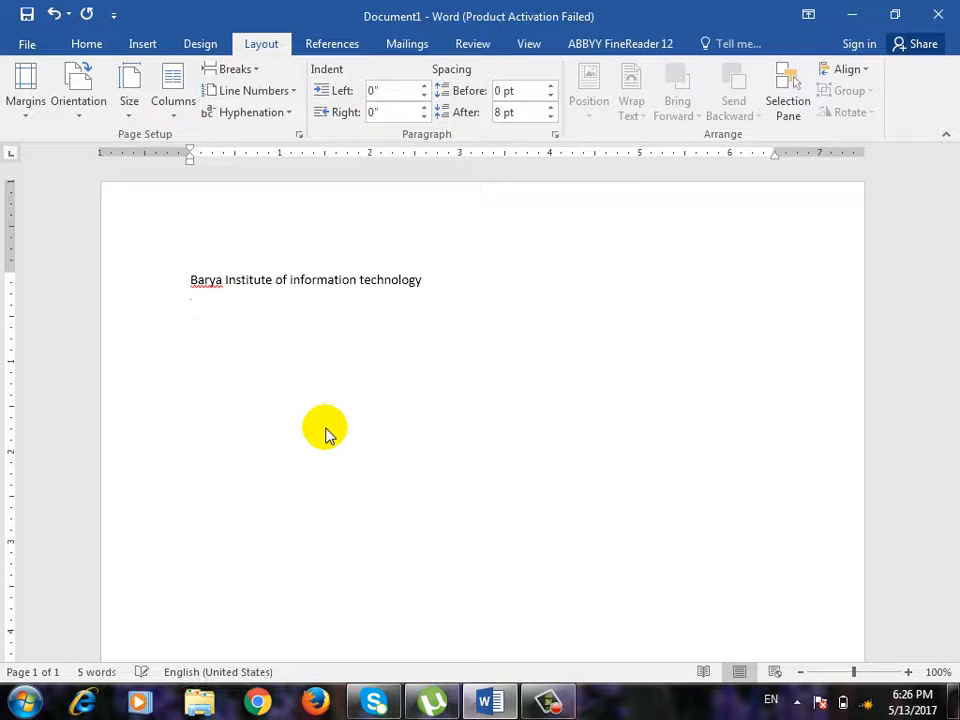
{"action": "type", "text": "barya"}
{"action": "key", "text": "Return"}
{"action": "key", "text": "Return"}
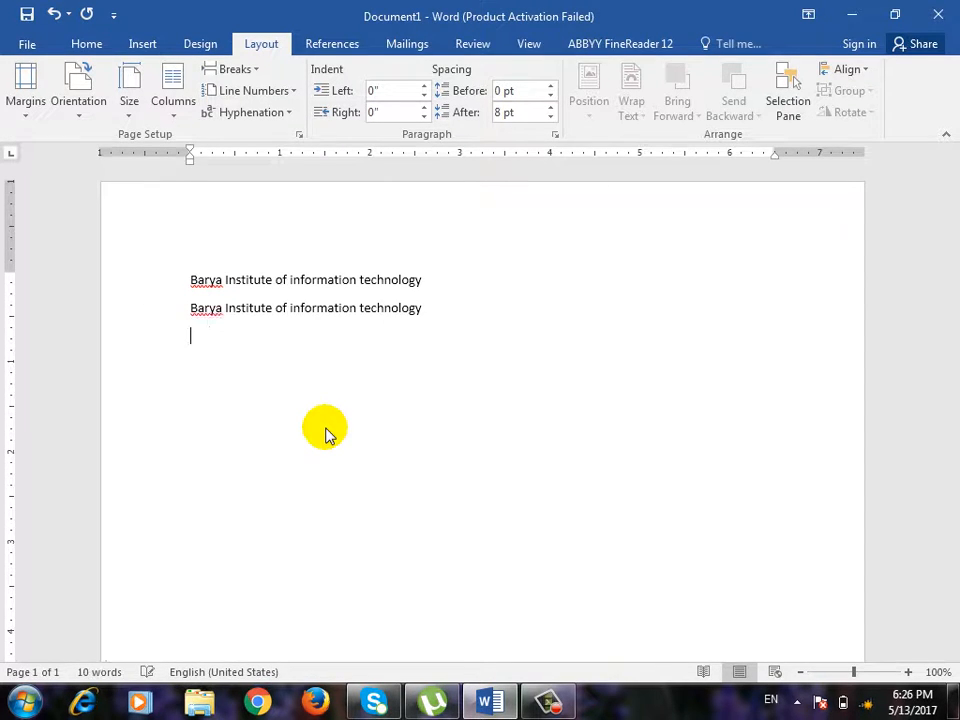
Step: Copy the first line's sentence and paste it 16 times at the end of that line to build a long paragraph
{"action": "left_click_drag", "start_coordinate": [461, 328], "coordinate": [223, 266]}
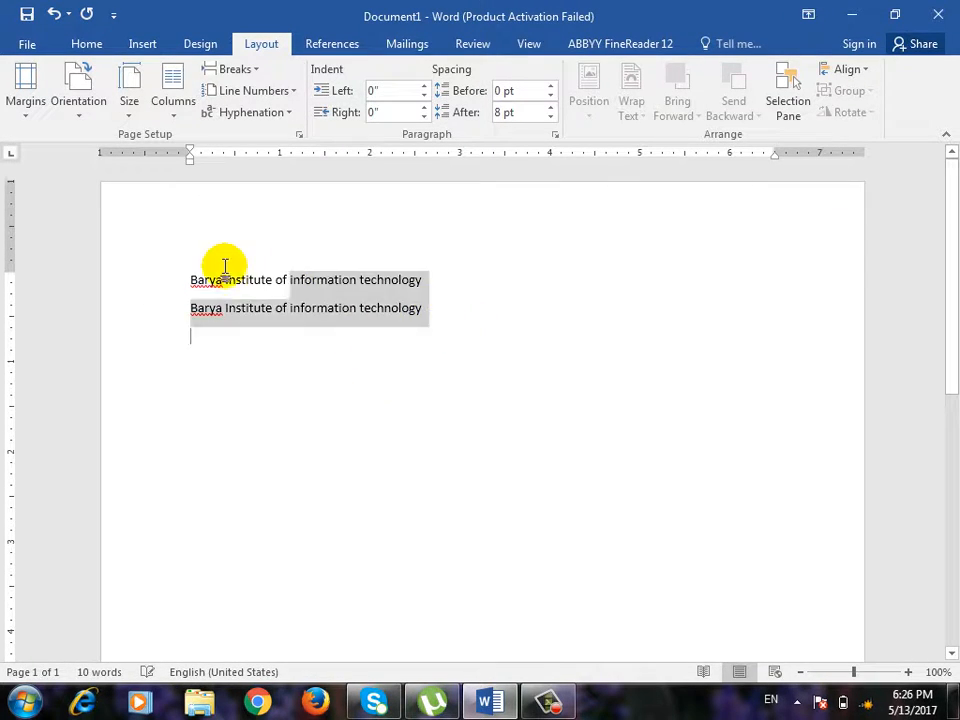
{"action": "left_click", "coordinate": [197, 354]}
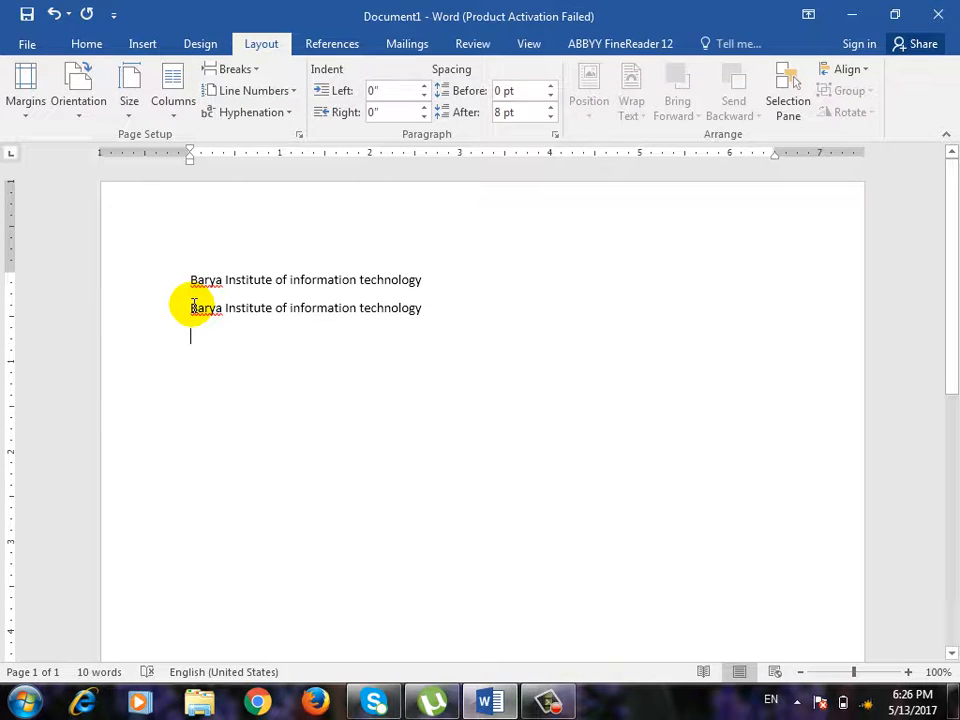
{"action": "key", "text": "ctrl+Home"}
{"action": "key", "text": "shift+Down"}
{"action": "key", "text": "ctrl+c"}
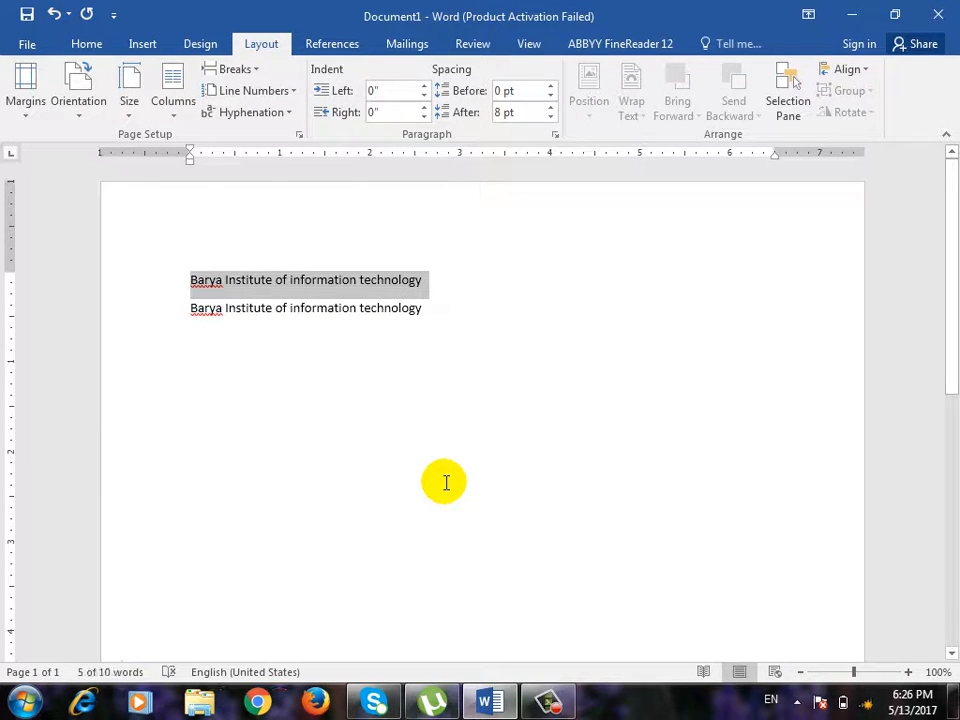
{"action": "key", "text": "End"}
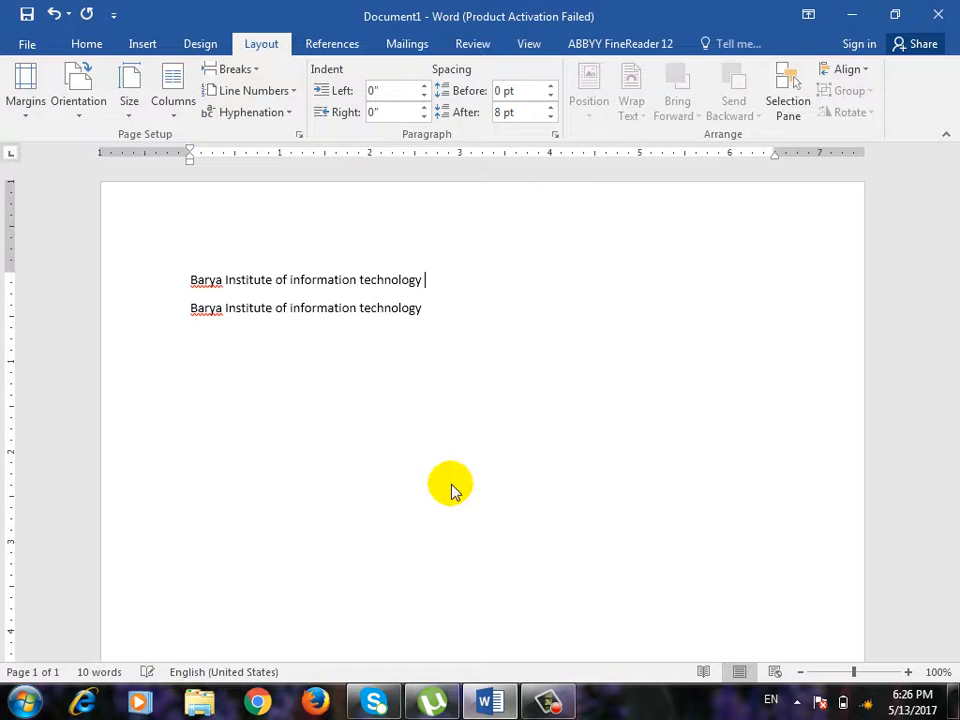
{"action": "key", "text": "ctrl+v"}
{"action": "key", "text": "ctrl+v"}
{"action": "key", "text": "ctrl+v"}
{"action": "key", "text": "ctrl+v"}
{"action": "key", "text": "ctrl+v"}
{"action": "key", "text": "ctrl+v"}
{"action": "key", "text": "ctrl+v"}
{"action": "key", "text": "ctrl+v"}
{"action": "key", "text": "ctrl+v"}
{"action": "key", "text": "ctrl+v"}
{"action": "key", "text": "ctrl+v"}
{"action": "key", "text": "ctrl+v"}
{"action": "key", "text": "ctrl+v"}
{"action": "key", "text": "ctrl+v"}
{"action": "key", "text": "ctrl+v"}
{"action": "key", "text": "ctrl+v"}
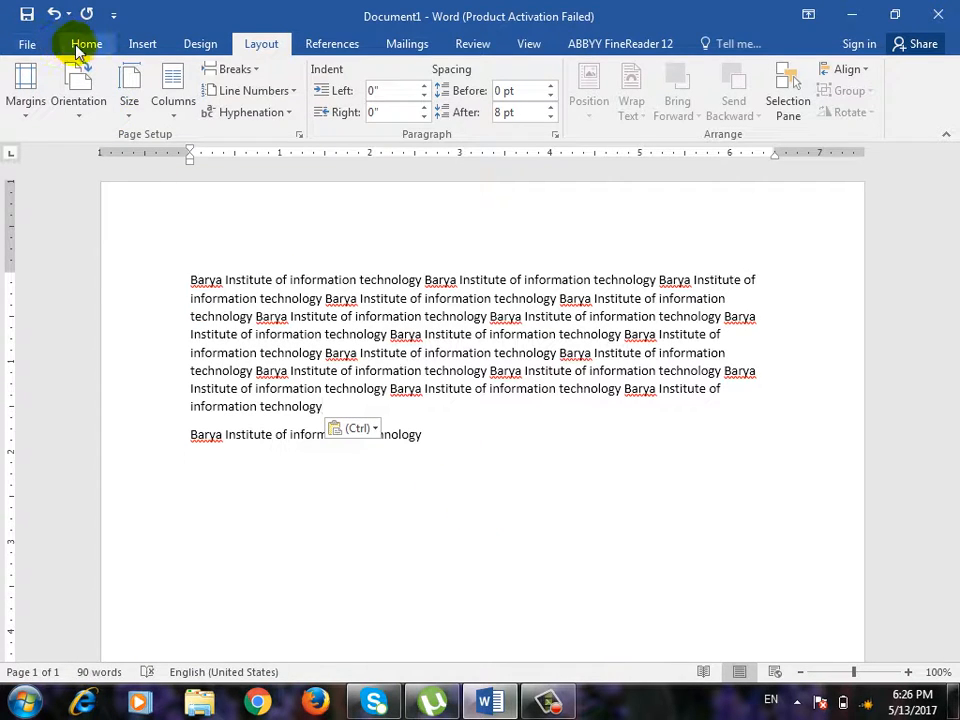
Step: Try a numbered list on the long first paragraph and remove the numbering again
{"action": "left_click", "coordinate": [82, 46]}
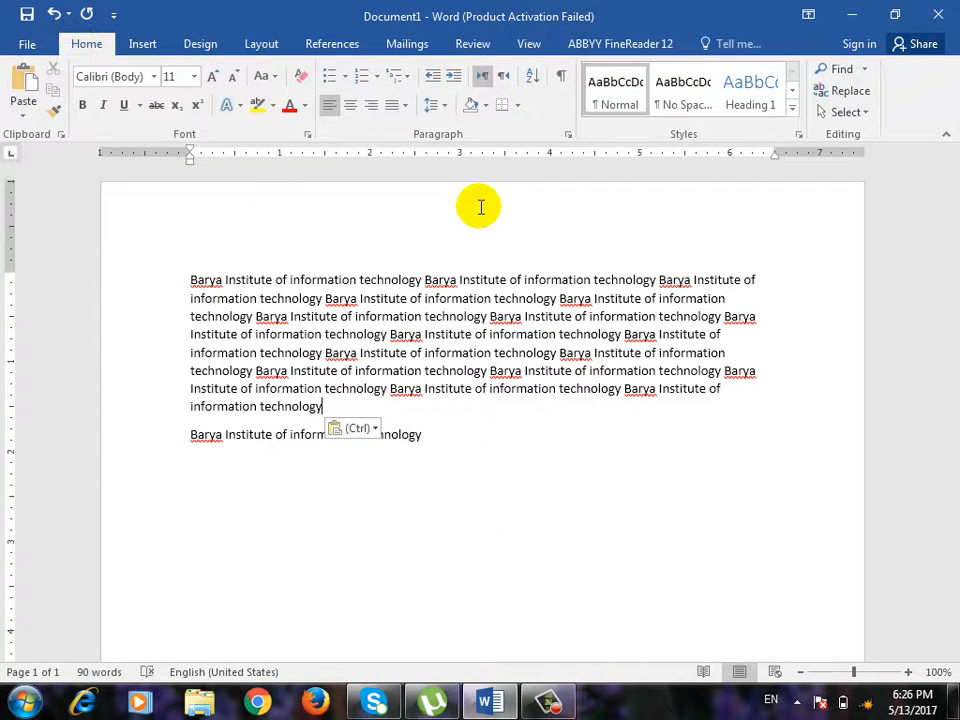
{"action": "left_click", "coordinate": [363, 77]}
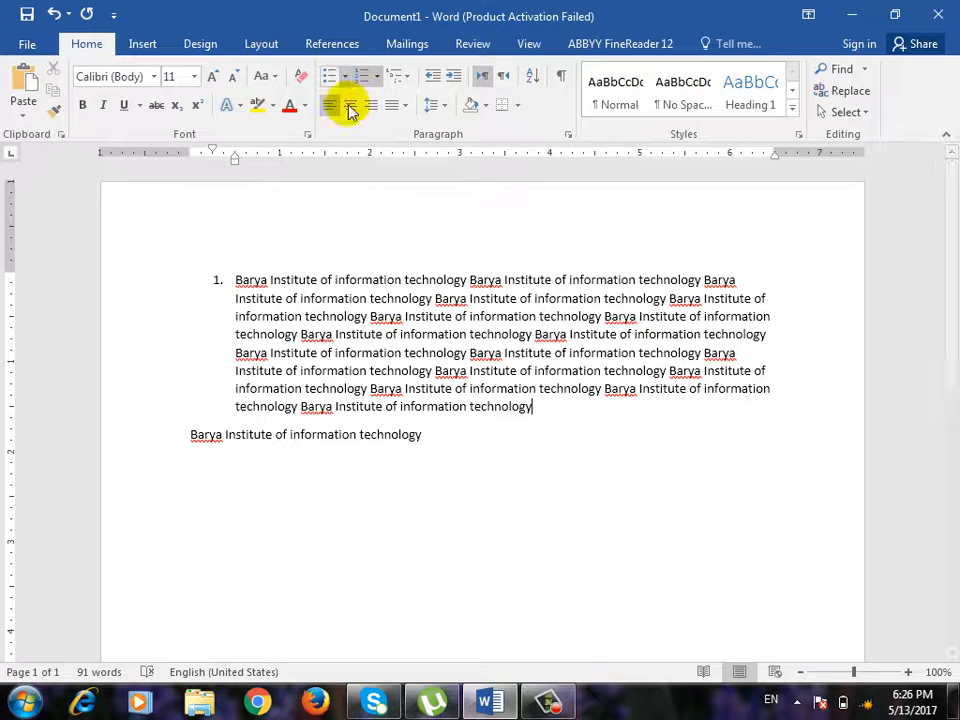
{"action": "left_click", "coordinate": [361, 77]}
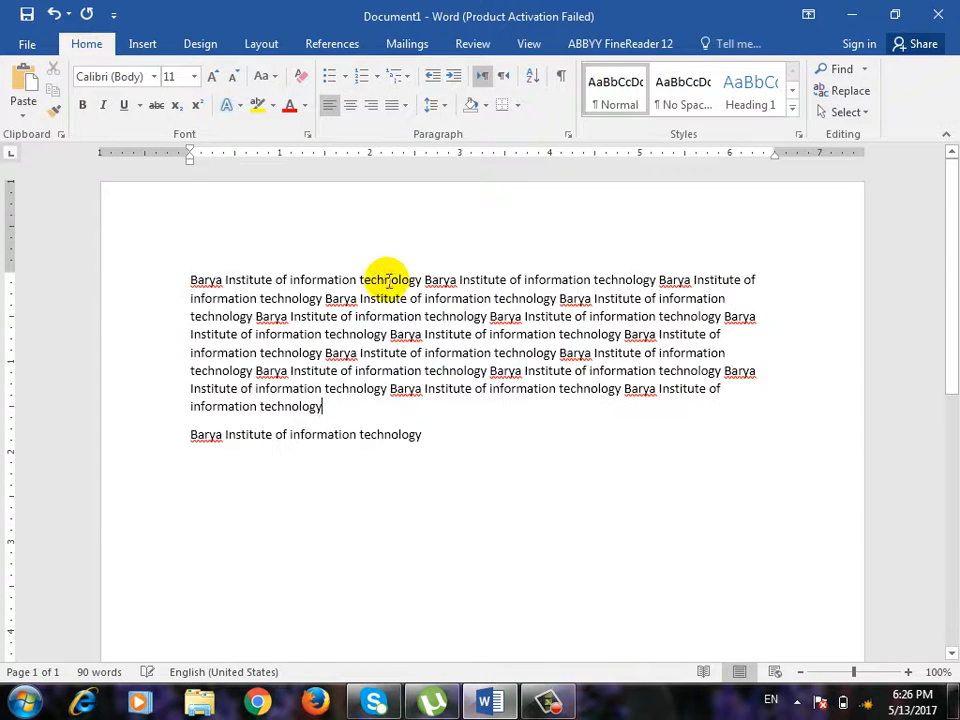
Step: Turn on continuous line numbering for the document
{"action": "left_click", "coordinate": [270, 46]}
{"action": "left_click", "coordinate": [290, 91]}
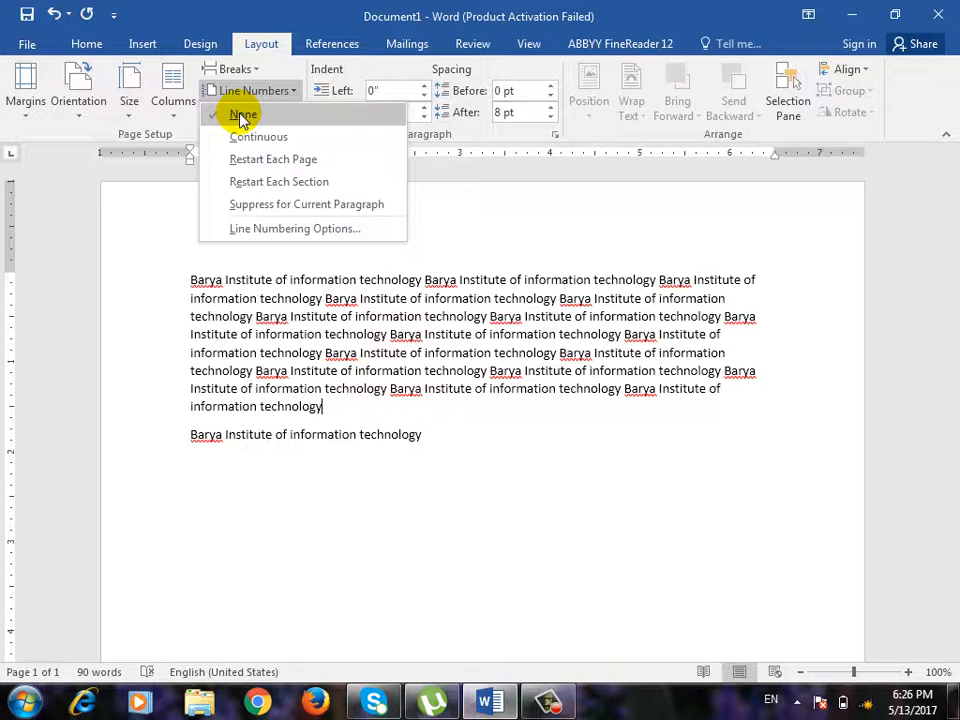
{"action": "left_click", "coordinate": [278, 138]}
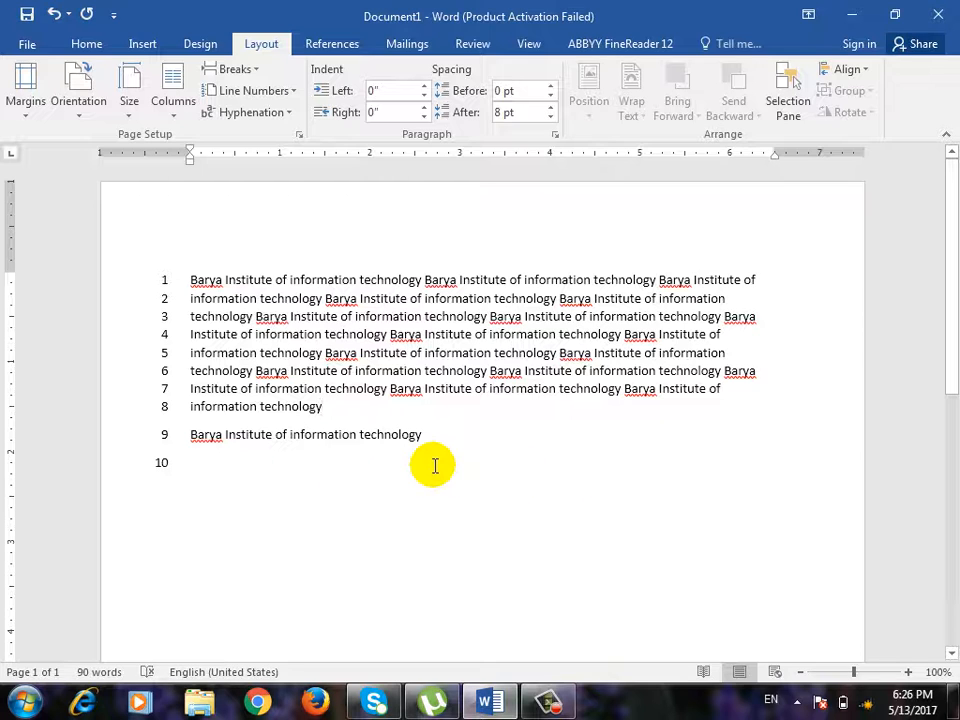
Step: Paste the copied sentence on the empty last line and insert a page break after it
{"action": "left_click", "coordinate": [245, 470]}
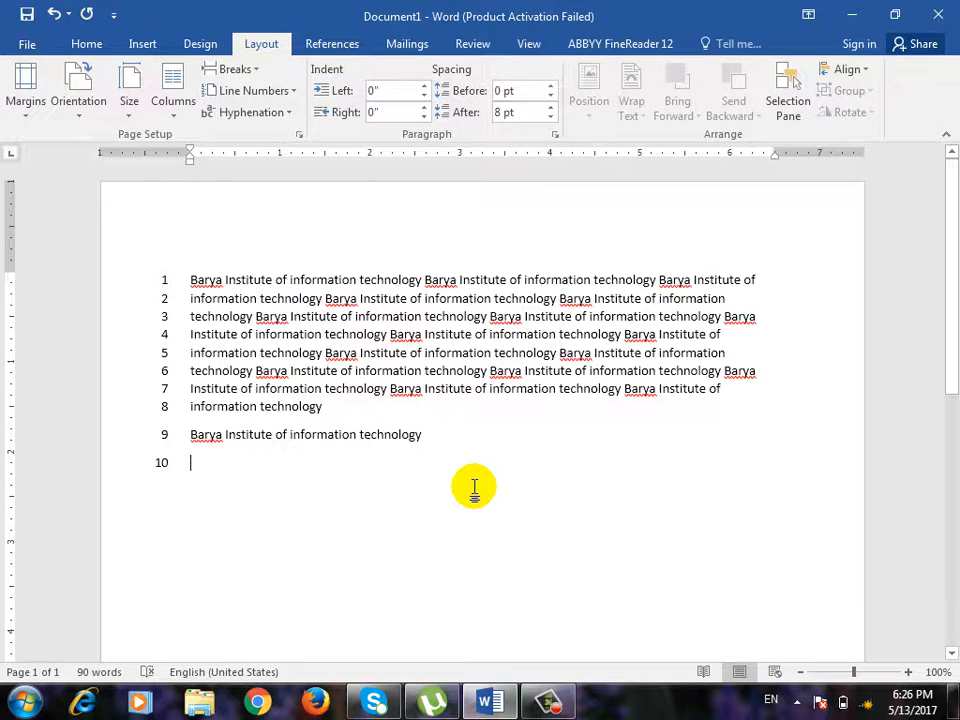
{"action": "key", "text": "ctrl+v"}
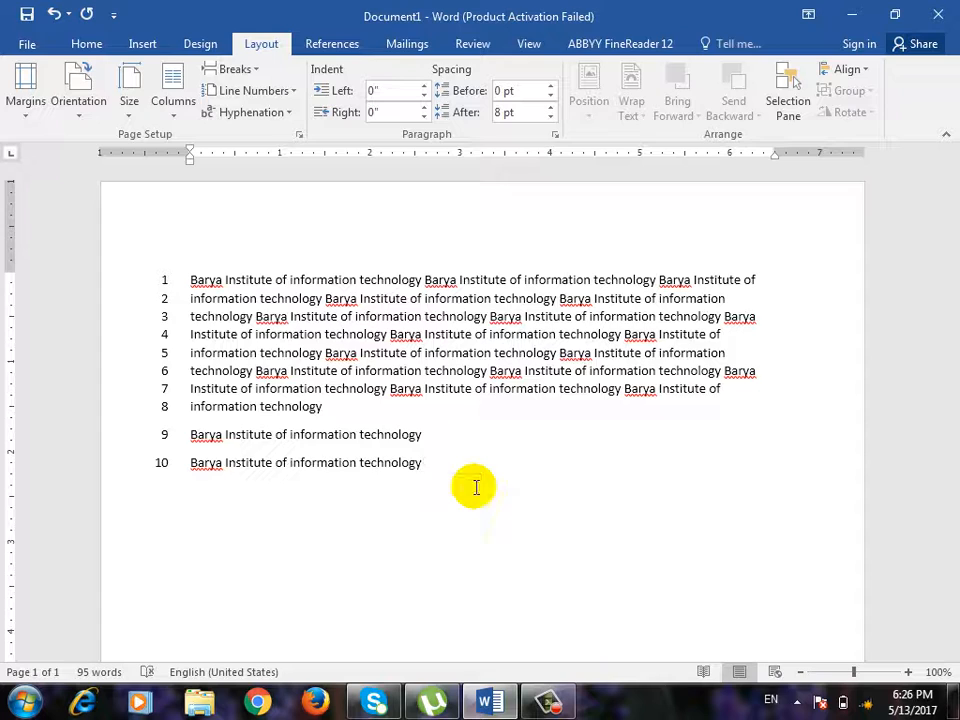
{"action": "key", "text": "ctrl+Return"}
{"action": "scroll", "coordinate": [475, 487], "scroll_direction": "down", "scroll_amount": 2}
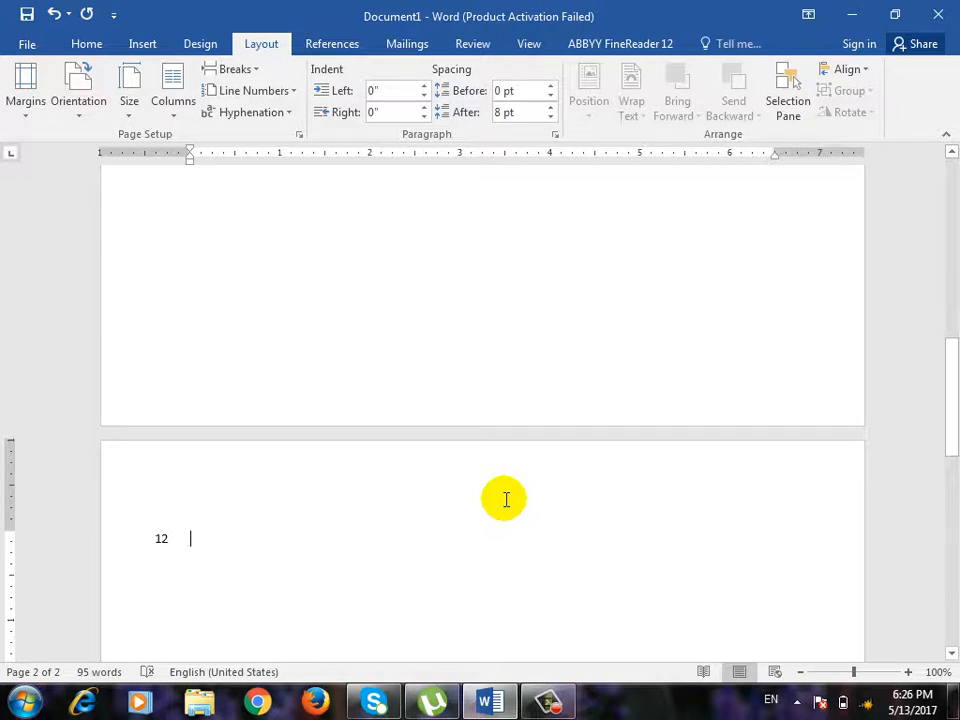
Step: Paste the copied sentence seven times in a row at the start of page 2
{"action": "key", "text": "ctrl+v"}
{"action": "key", "text": "ctrl+v"}
{"action": "key", "text": "ctrl+v"}
{"action": "key", "text": "ctrl+v"}
{"action": "key", "text": "ctrl+v"}
{"action": "key", "text": "ctrl+v"}
{"action": "key", "text": "ctrl+v"}
{"action": "key", "text": "ctrl+v"}
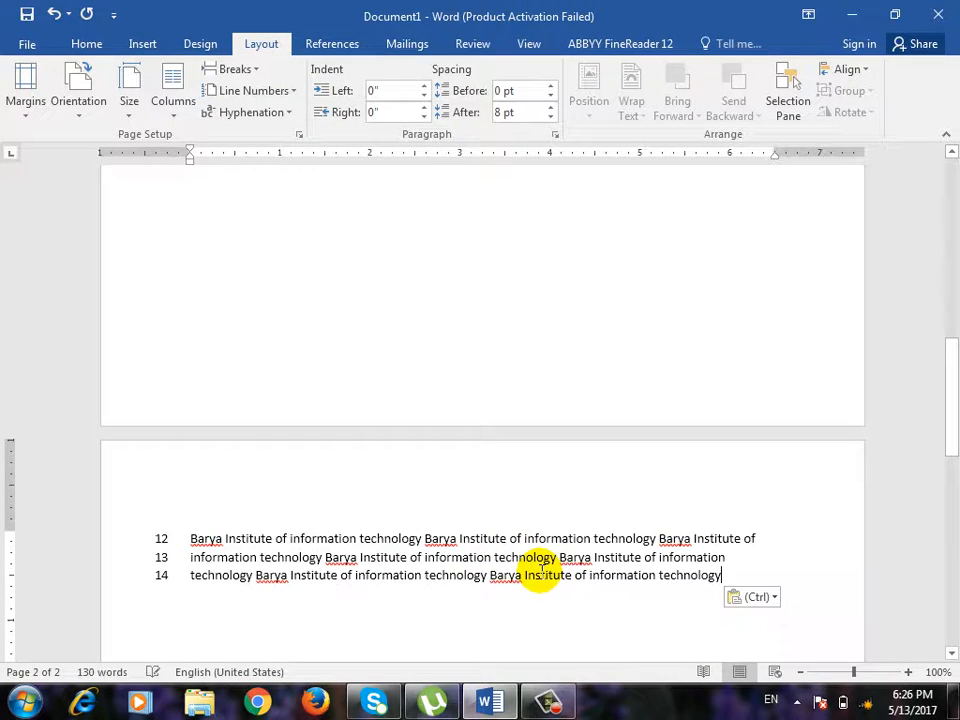
Step: Insert a page break after the page 2 text and paste the copied sentence 14 times on page 3
{"action": "key", "text": "ctrl+Return"}
{"action": "key", "text": "ctrl+v"}
{"action": "key", "text": "ctrl+v"}
{"action": "key", "text": "ctrl+v"}
{"action": "key", "text": "ctrl+v"}
{"action": "key", "text": "ctrl+v"}
{"action": "key", "text": "ctrl+v"}
{"action": "key", "text": "ctrl+v"}
{"action": "key", "text": "ctrl+v"}
{"action": "key", "text": "ctrl+v"}
{"action": "key", "text": "ctrl+v"}
{"action": "key", "text": "ctrl+v"}
{"action": "key", "text": "ctrl+v"}
{"action": "key", "text": "ctrl+v"}
{"action": "key", "text": "ctrl+v"}
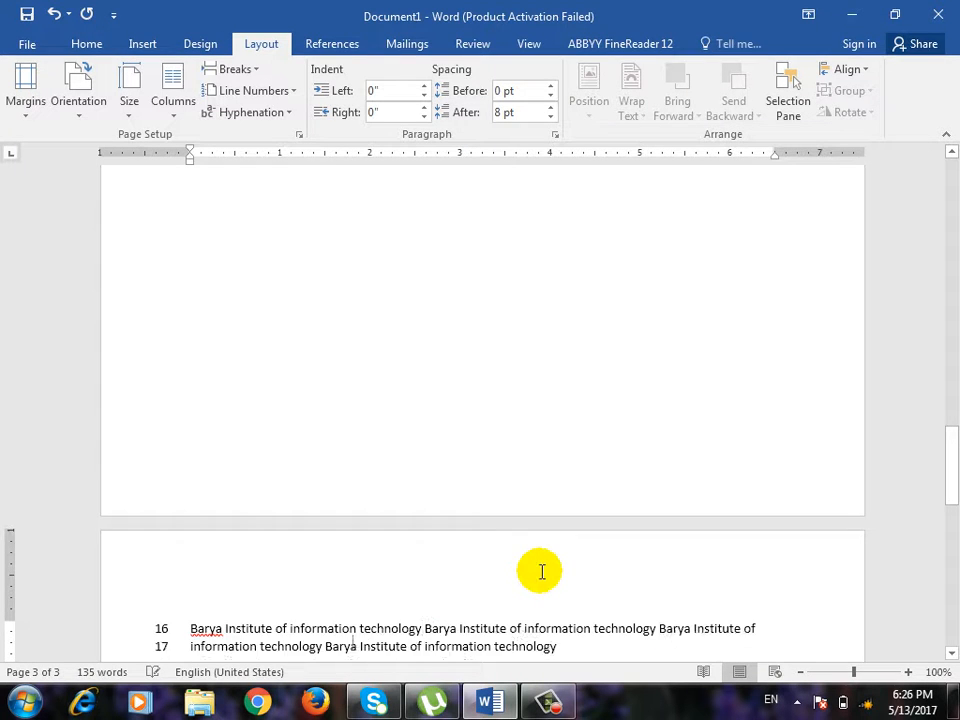
Step: Examine how the continuous line numbers run from page to page through the document
{"action": "scroll", "coordinate": [497, 527], "scroll_direction": "up", "scroll_amount": 12}
{"action": "scroll", "coordinate": [347, 425], "scroll_direction": "up", "scroll_amount": 2}
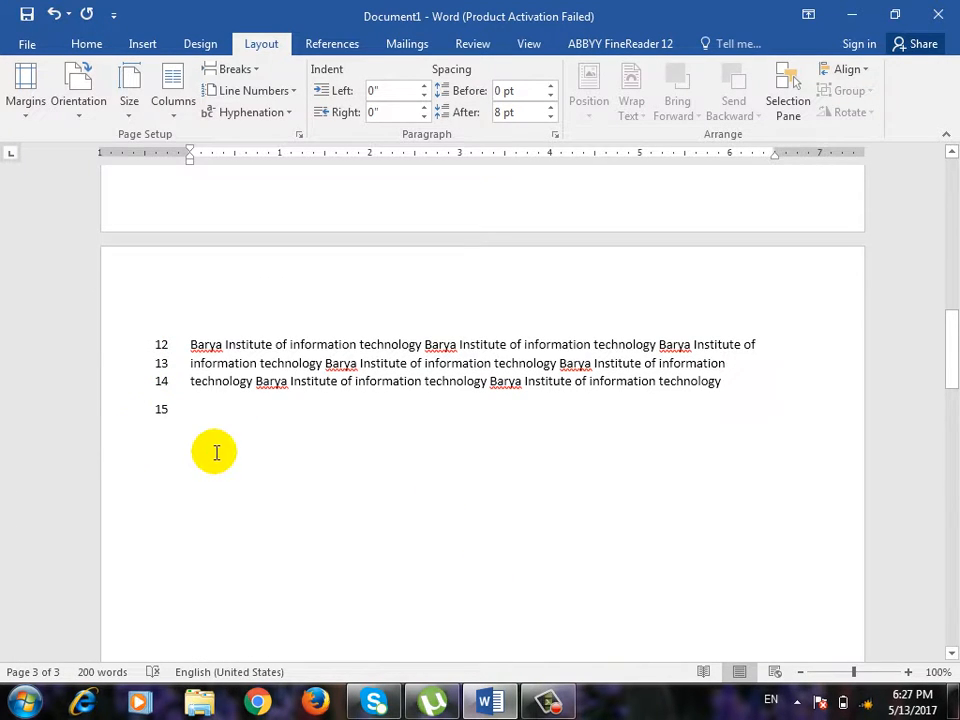
{"action": "scroll", "coordinate": [233, 473], "scroll_direction": "up", "scroll_amount": 14}
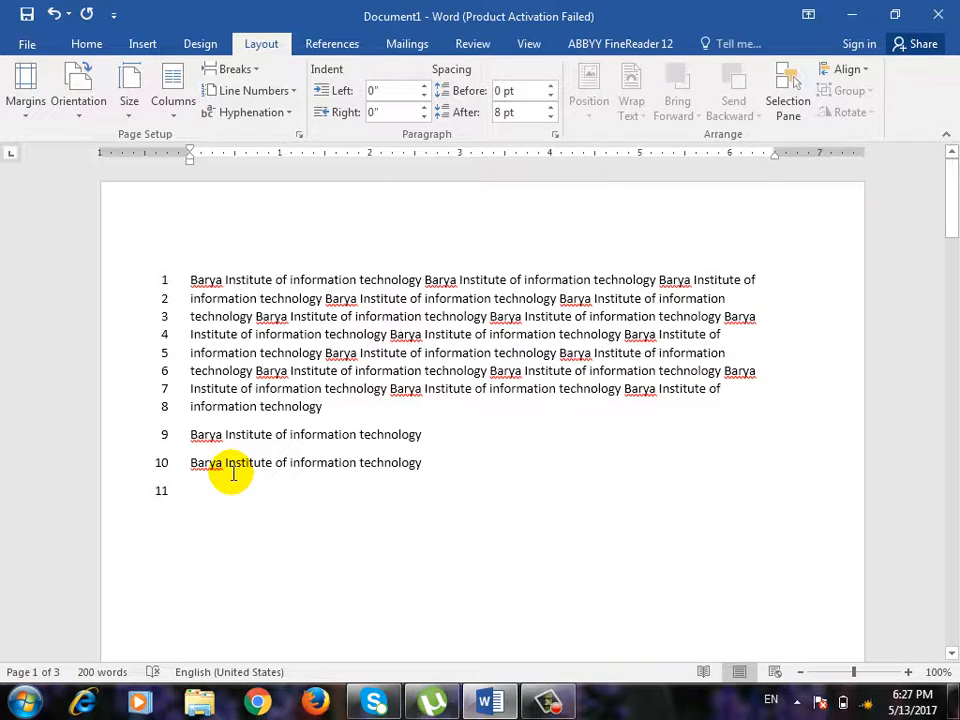
{"action": "scroll", "coordinate": [189, 474], "scroll_direction": "down", "scroll_amount": 20}
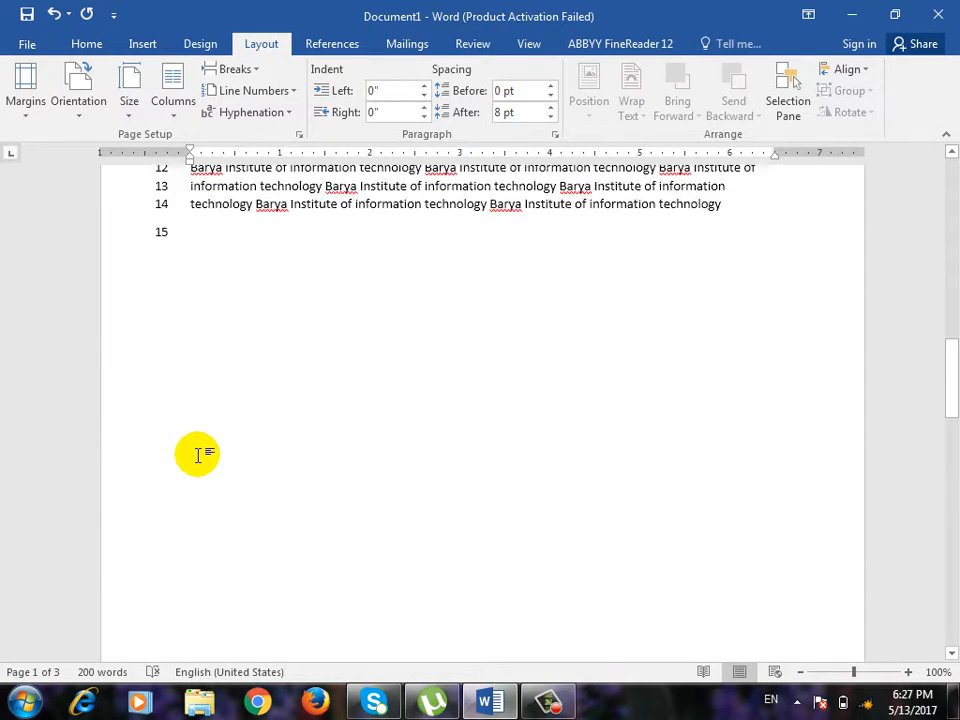
{"action": "scroll", "coordinate": [206, 444], "scroll_direction": "down", "scroll_amount": 3}
{"action": "scroll", "coordinate": [200, 444], "scroll_direction": "up", "scroll_amount": 20}
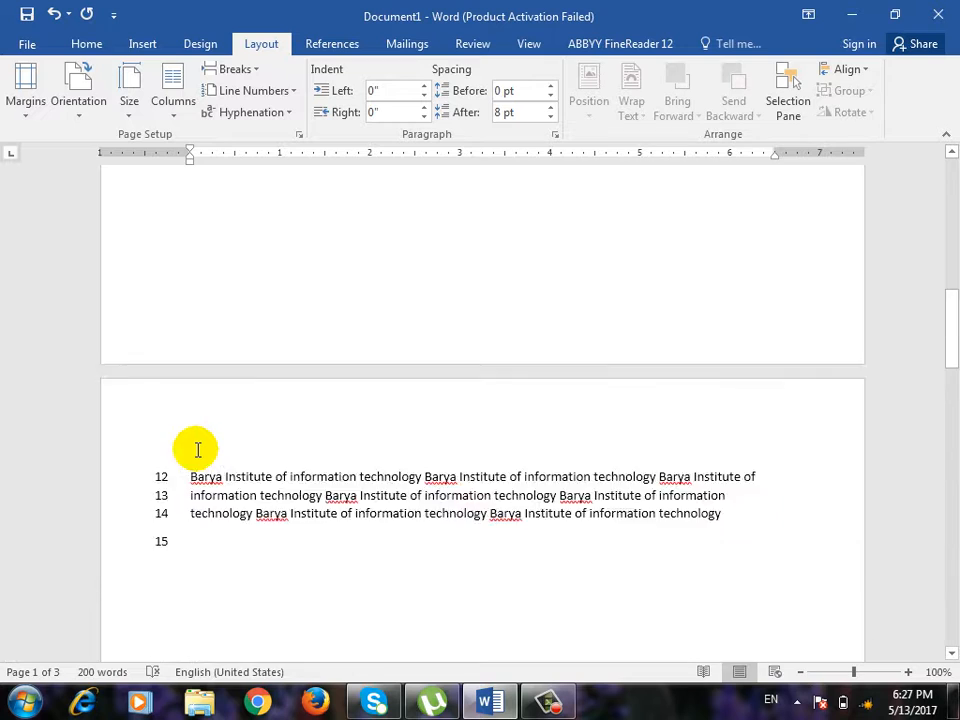
{"action": "scroll", "coordinate": [197, 454], "scroll_direction": "up", "scroll_amount": 3}
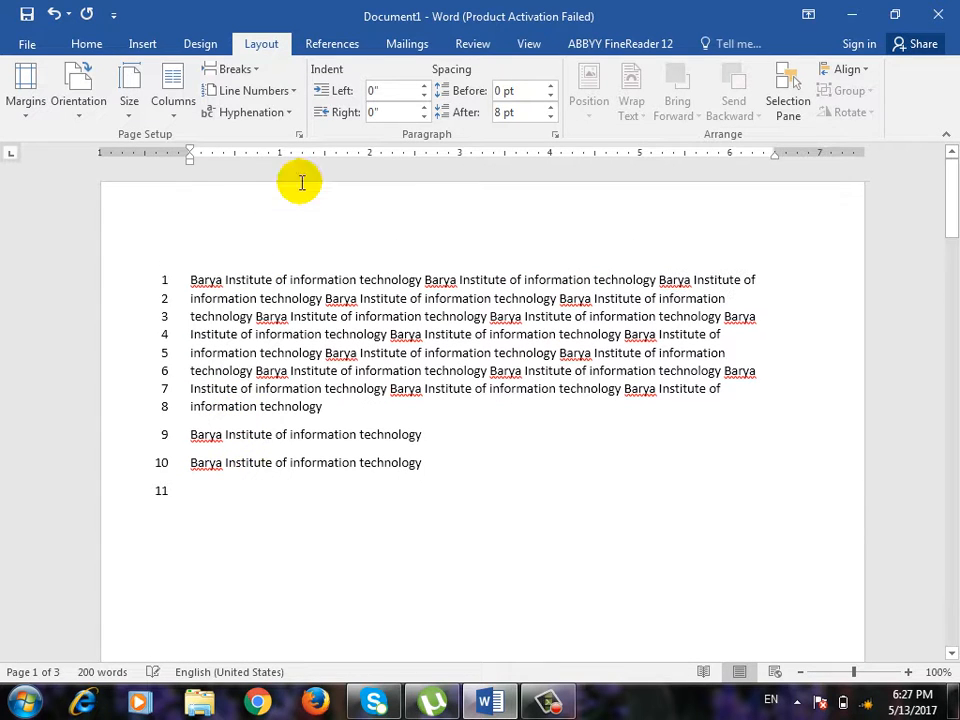
Step: Set the line numbering to restart on each page and check the line numbers on all three pages
{"action": "left_click", "coordinate": [290, 90]}
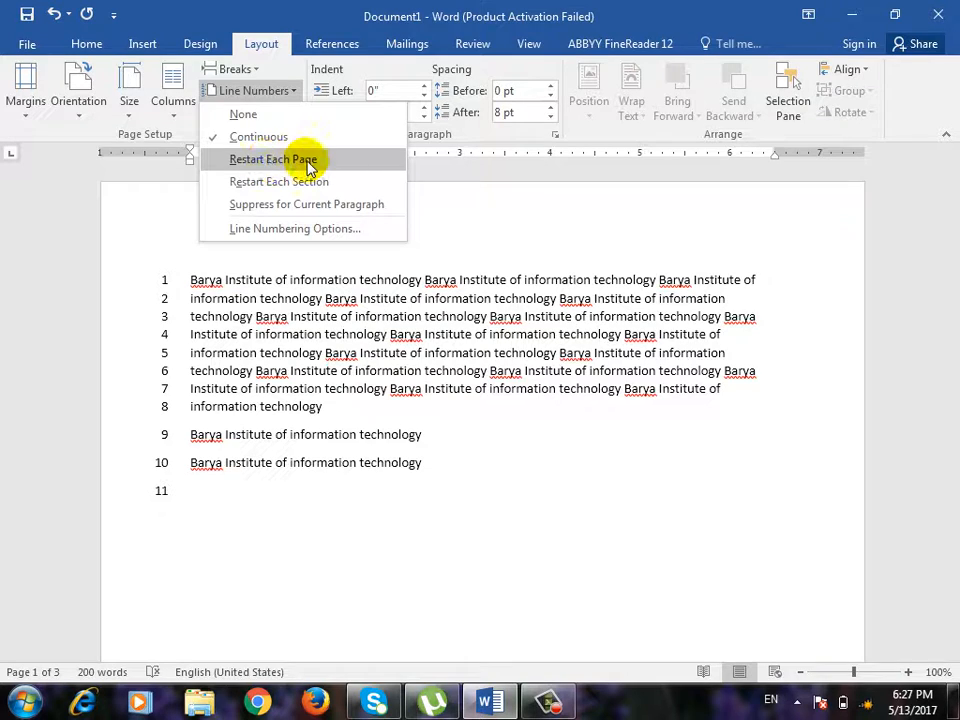
{"action": "left_click", "coordinate": [272, 159]}
{"action": "scroll", "coordinate": [320, 320], "scroll_direction": "down", "scroll_amount": 10}
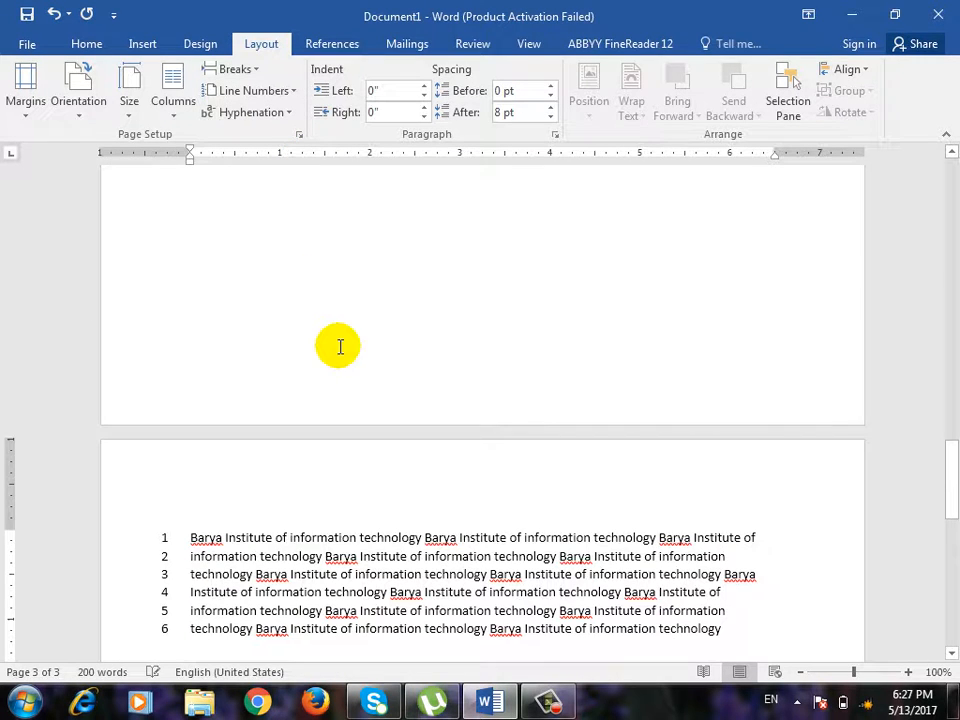
{"action": "scroll", "coordinate": [349, 369], "scroll_direction": "up", "scroll_amount": 15}
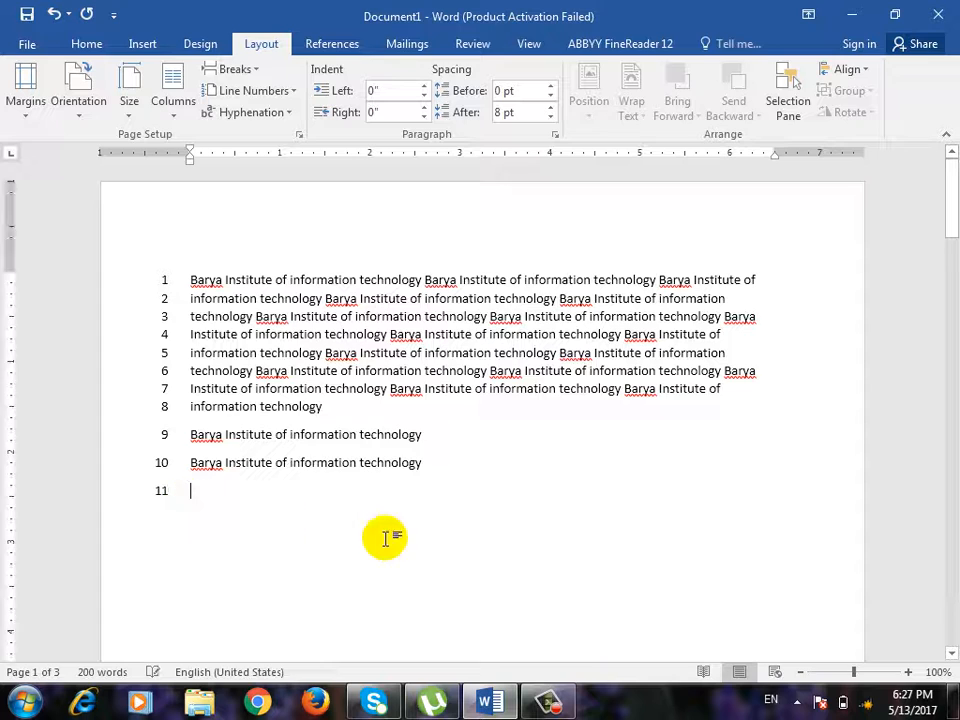
{"action": "scroll", "coordinate": [516, 546], "scroll_direction": "down", "scroll_amount": 10}
{"action": "scroll", "coordinate": [521, 544], "scroll_direction": "down", "scroll_amount": 15}
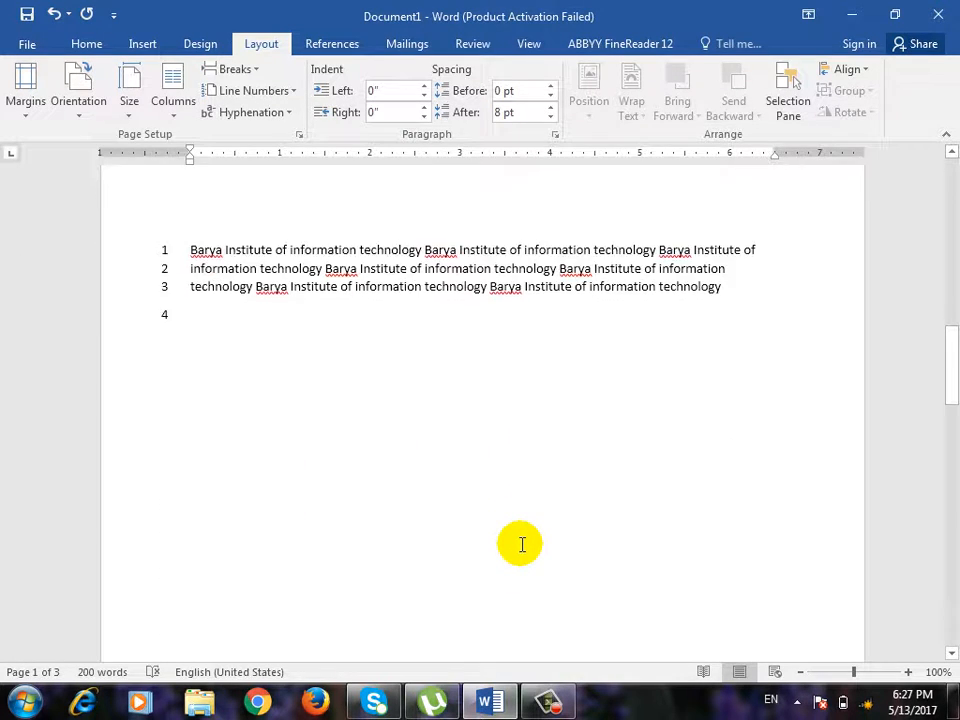
{"action": "scroll", "coordinate": [530, 551], "scroll_direction": "down", "scroll_amount": 1}
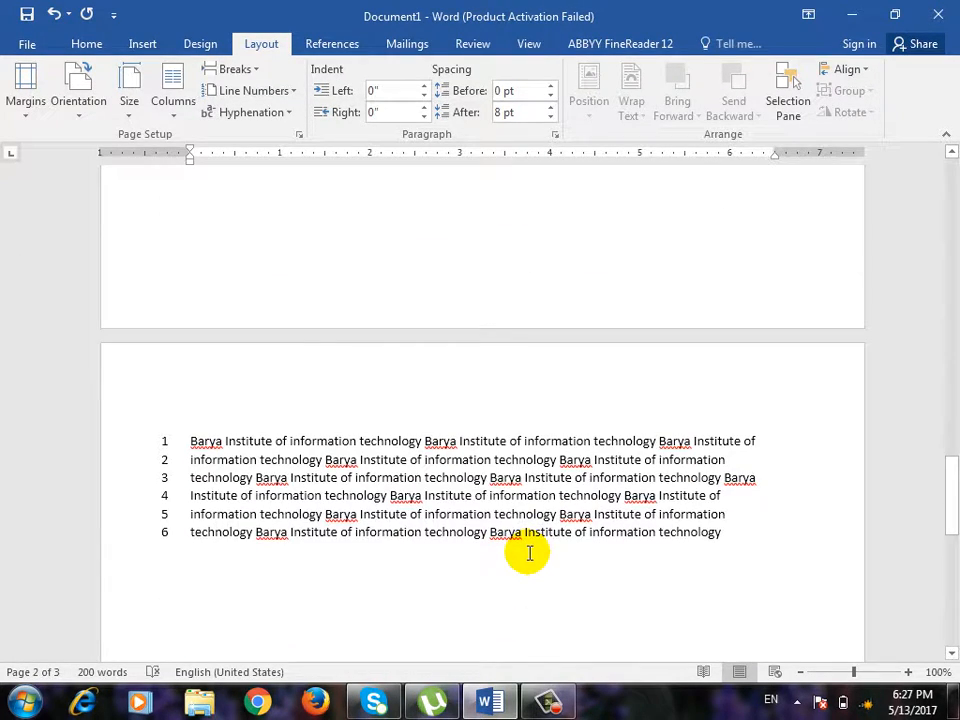
{"action": "scroll", "coordinate": [529, 553], "scroll_direction": "up", "scroll_amount": 12}
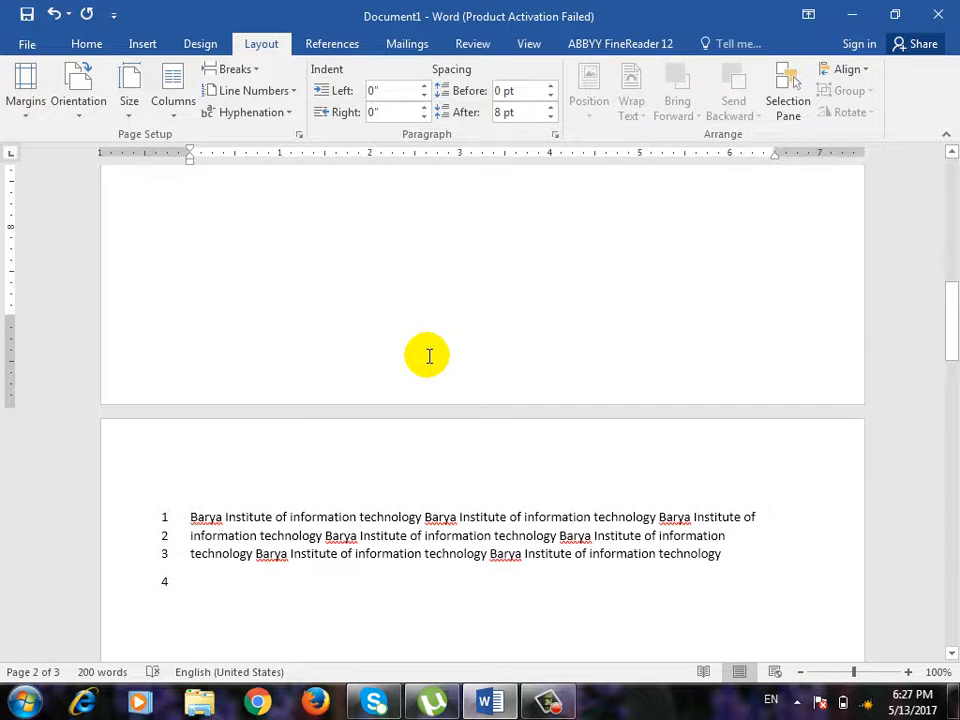
{"action": "scroll", "coordinate": [365, 485], "scroll_direction": "up", "scroll_amount": 10}
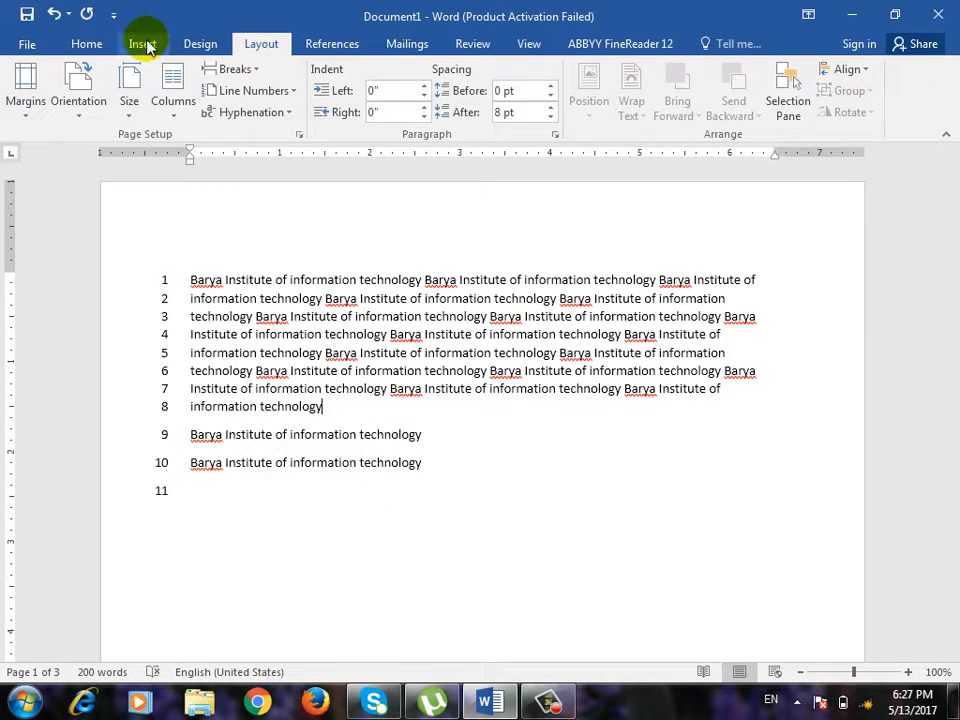
Step: Set the line numbering back to continuous and check the line numbers down to the end of page 3
{"action": "left_click", "coordinate": [270, 91]}
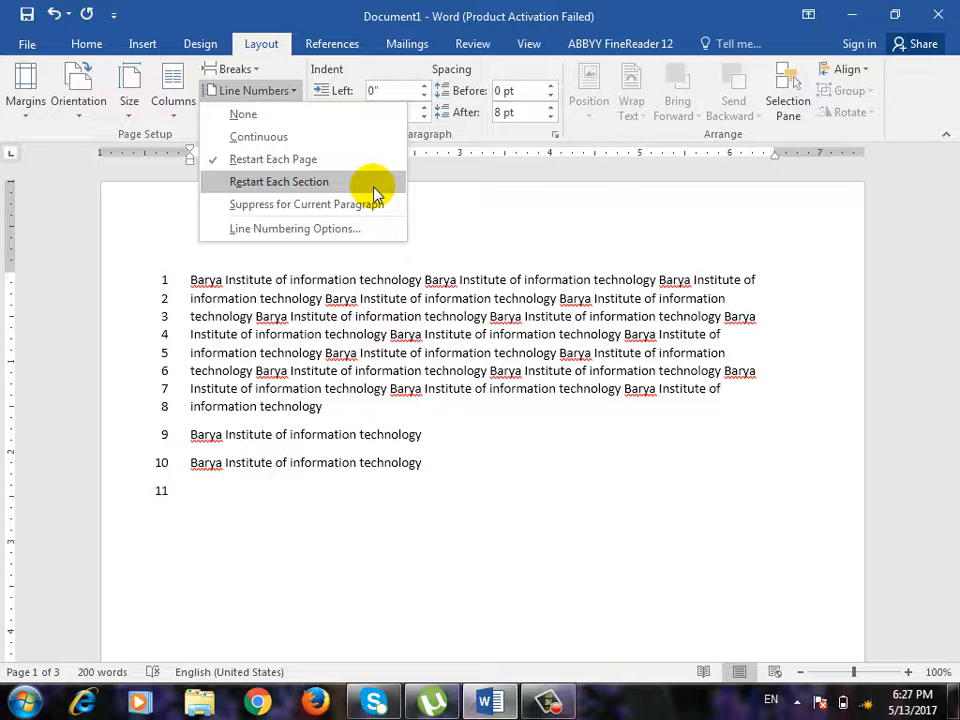
{"action": "left_click", "coordinate": [531, 416]}
{"action": "scroll", "coordinate": [531, 430], "scroll_direction": "down", "scroll_amount": 15}
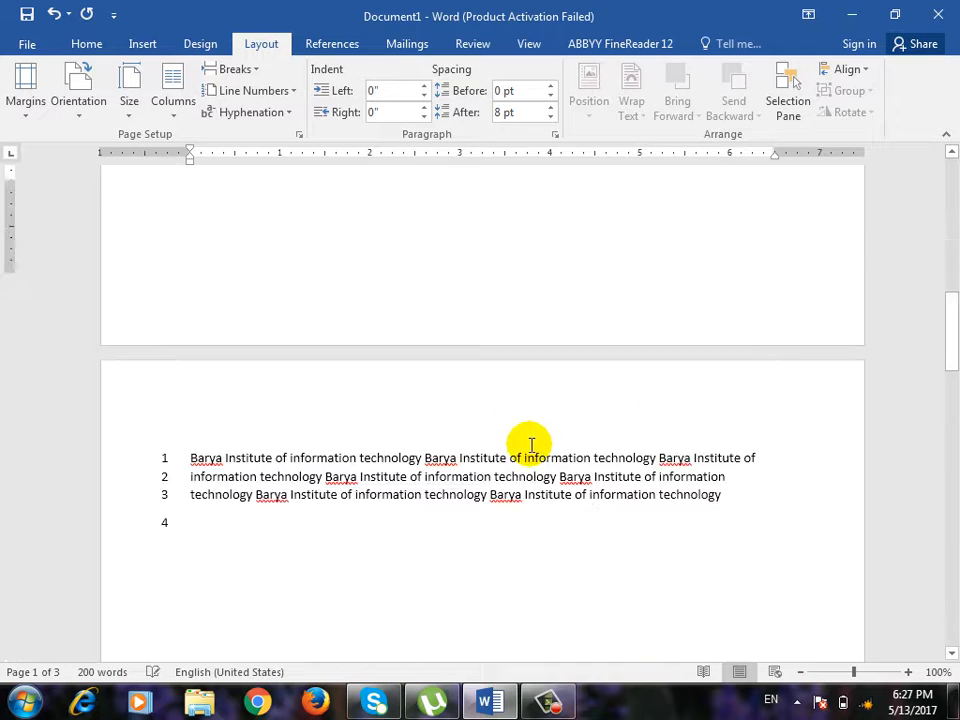
{"action": "scroll", "coordinate": [491, 435], "scroll_direction": "up", "scroll_amount": 15}
{"action": "left_click", "coordinate": [270, 91]}
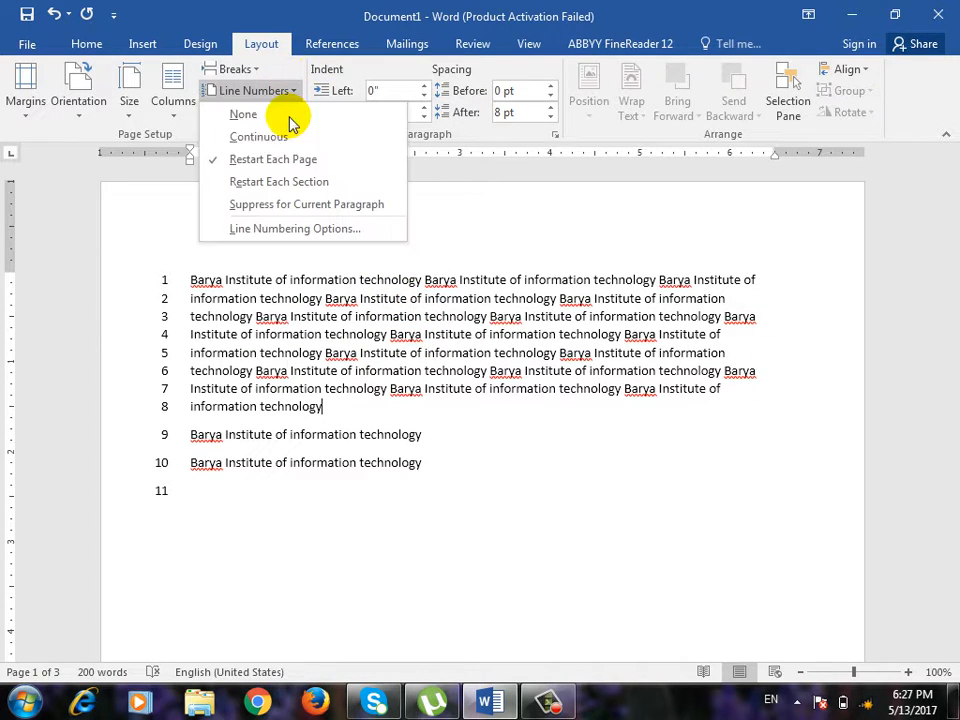
{"action": "left_click", "coordinate": [296, 137]}
{"action": "scroll", "coordinate": [461, 431], "scroll_direction": "down", "scroll_amount": 10}
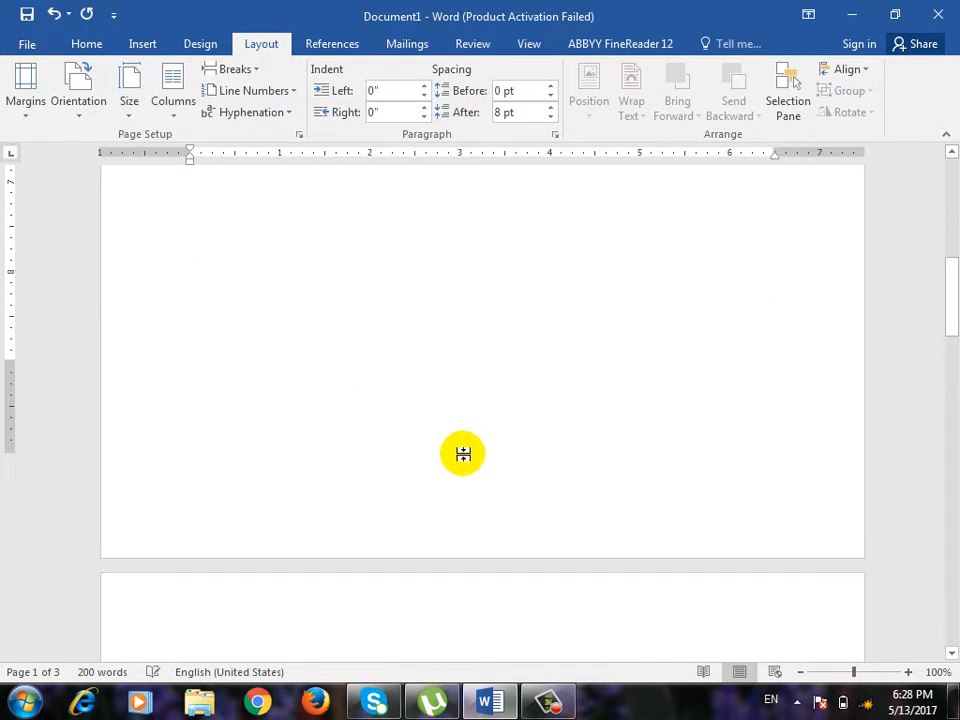
{"action": "scroll", "coordinate": [463, 453], "scroll_direction": "down", "scroll_amount": 15}
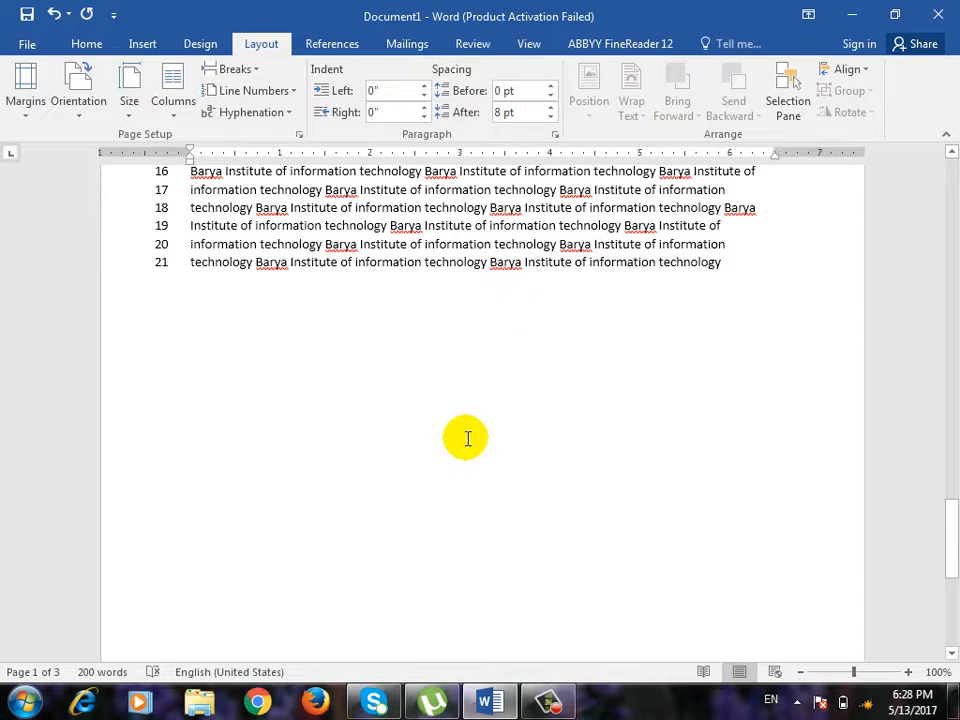
Step: Start a new paragraph after the page 3 text and insert a Next Page section break there
{"action": "left_click", "coordinate": [757, 356]}
{"action": "key", "text": "Return"}
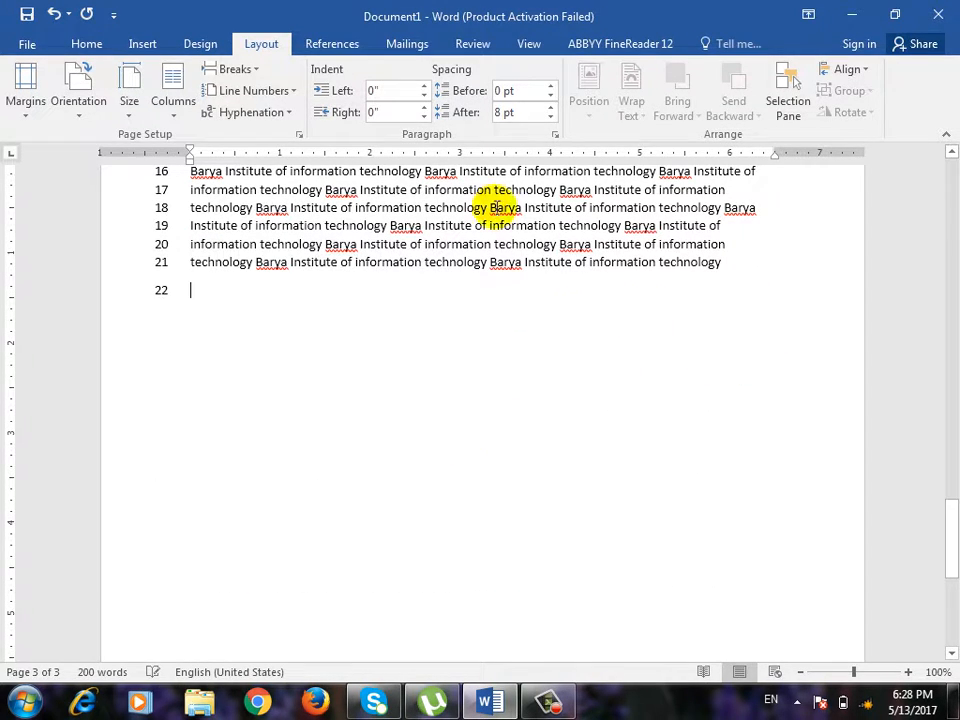
{"action": "left_click", "coordinate": [234, 69]}
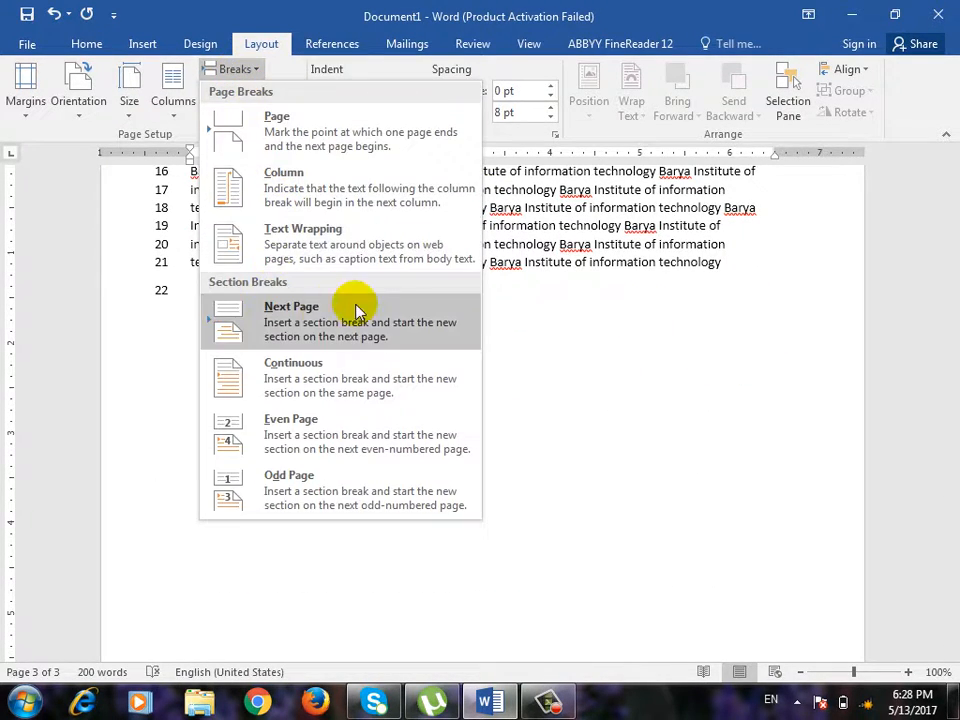
{"action": "left_click", "coordinate": [381, 324]}
{"action": "scroll", "coordinate": [487, 437], "scroll_direction": "down", "scroll_amount": 3}
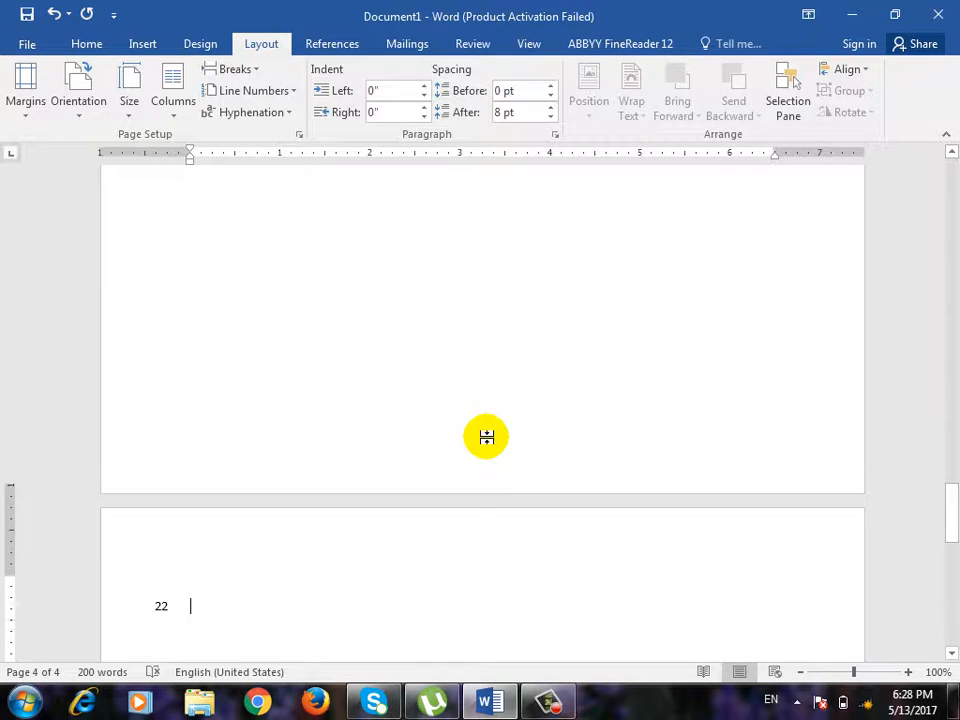
Step: Paste the copied sentence 24 times in a row at the start of page 4 and check its line numbers
{"action": "key", "text": "ctrl+v"}
{"action": "key", "text": "ctrl+v"}
{"action": "key", "text": "ctrl+v"}
{"action": "key", "text": "ctrl+v"}
{"action": "key", "text": "ctrl+v"}
{"action": "key", "text": "ctrl+v"}
{"action": "key", "text": "ctrl+v"}
{"action": "key", "text": "ctrl+v"}
{"action": "key", "text": "ctrl+v"}
{"action": "key", "text": "ctrl+v"}
{"action": "key", "text": "ctrl+v"}
{"action": "key", "text": "ctrl+v"}
{"action": "key", "text": "ctrl+v"}
{"action": "key", "text": "ctrl+v"}
{"action": "key", "text": "ctrl+v"}
{"action": "key", "text": "ctrl+v"}
{"action": "key", "text": "ctrl+v"}
{"action": "key", "text": "ctrl+v"}
{"action": "key", "text": "ctrl+v"}
{"action": "key", "text": "ctrl+v"}
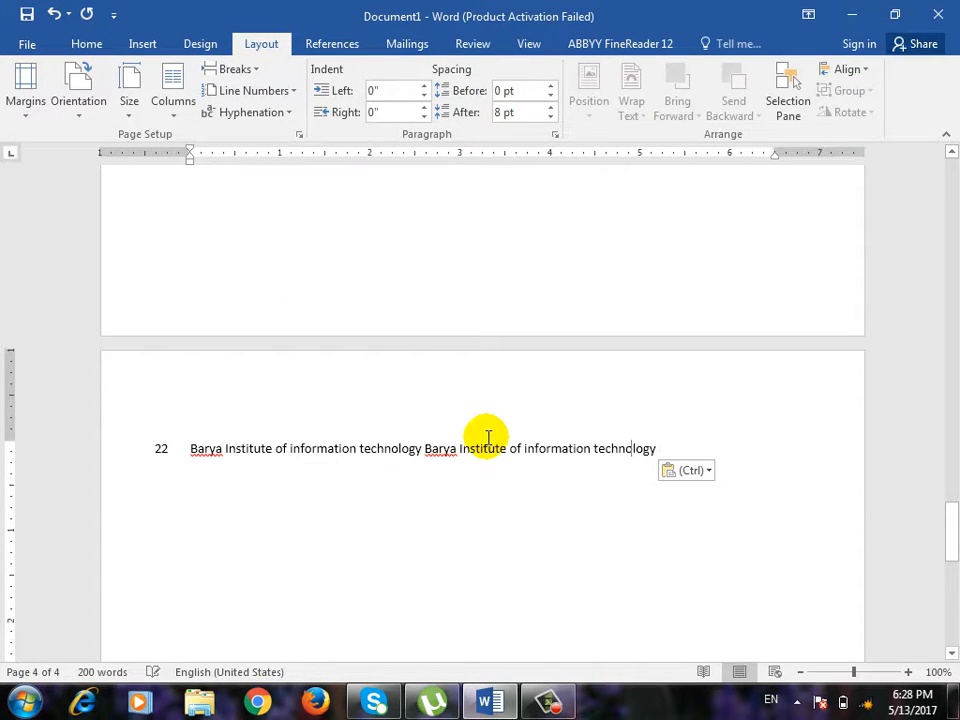
{"action": "scroll", "coordinate": [360, 439], "scroll_direction": "up", "scroll_amount": 6}
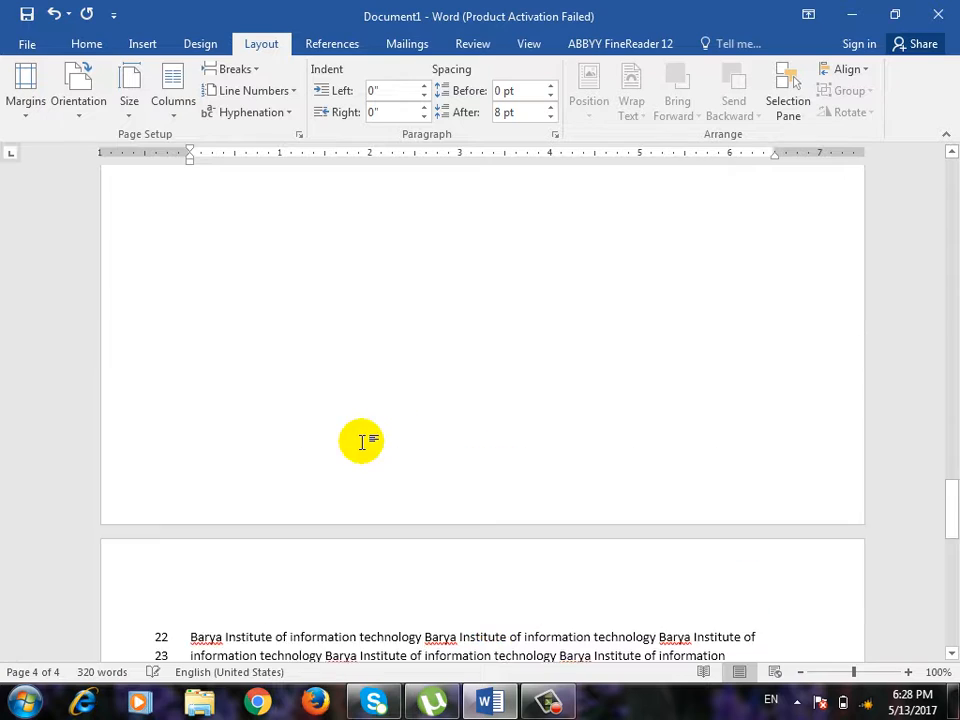
{"action": "scroll", "coordinate": [441, 482], "scroll_direction": "down", "scroll_amount": 3}
{"action": "scroll", "coordinate": [441, 482], "scroll_direction": "down", "scroll_amount": 3}
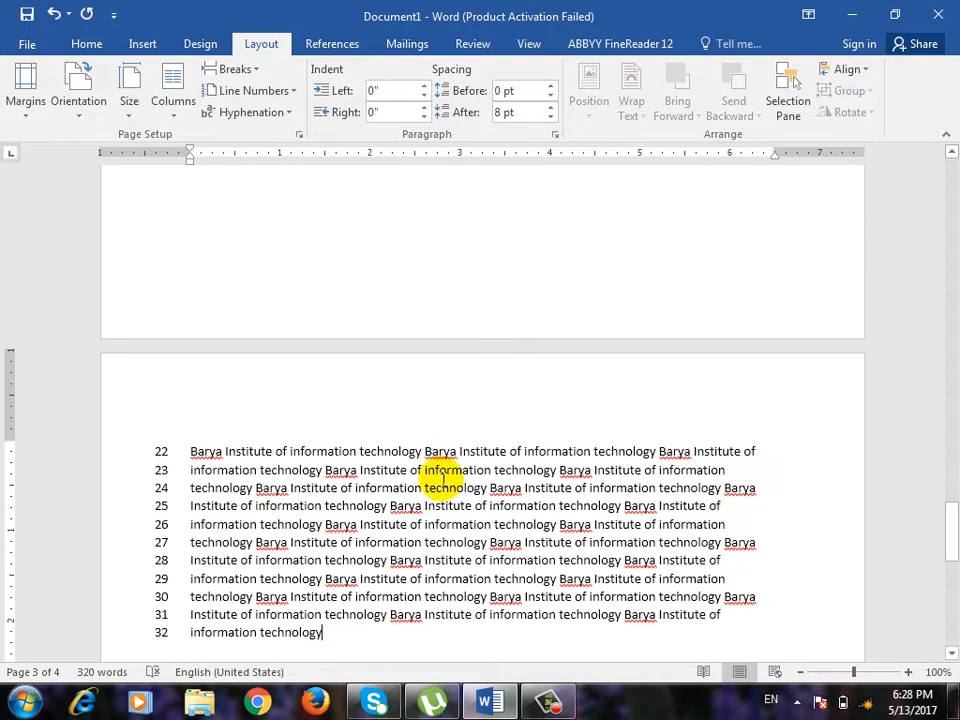
Step: Set the page 4 section's line numbering to restart each section and compare its numbers with those on the earlier pages
{"action": "left_click", "coordinate": [283, 112]}
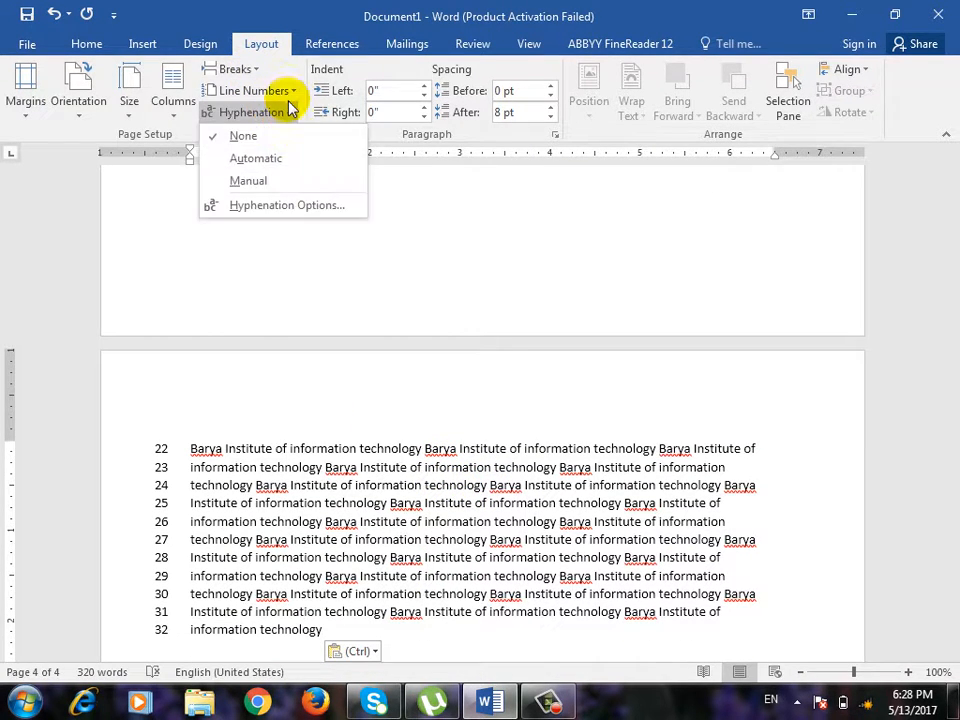
{"action": "left_click", "coordinate": [289, 90]}
{"action": "key", "text": "Escape"}
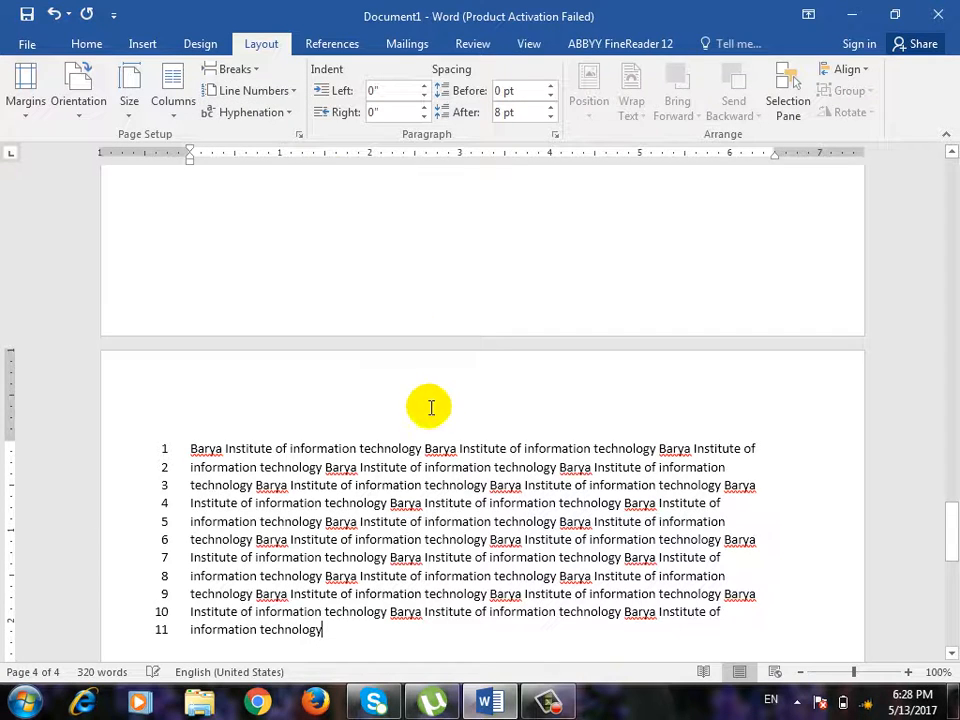
{"action": "scroll", "coordinate": [431, 410], "scroll_direction": "up", "scroll_amount": 6}
{"action": "scroll", "coordinate": [300, 420], "scroll_direction": "up", "scroll_amount": 2}
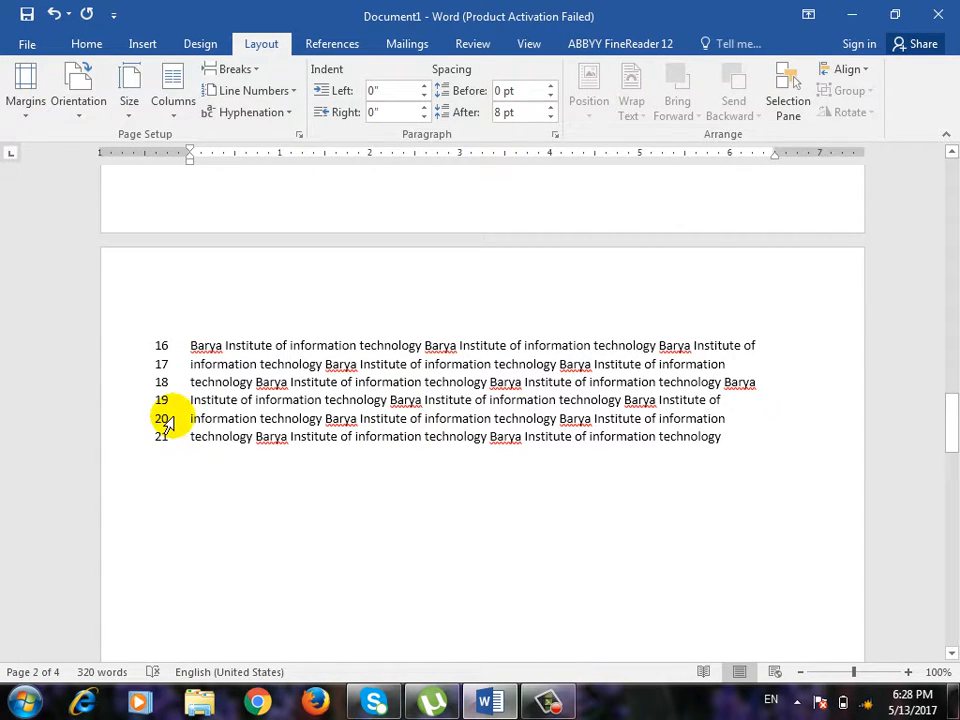
{"action": "scroll", "coordinate": [240, 439], "scroll_direction": "up", "scroll_amount": 5}
{"action": "scroll", "coordinate": [243, 439], "scroll_direction": "up", "scroll_amount": 10}
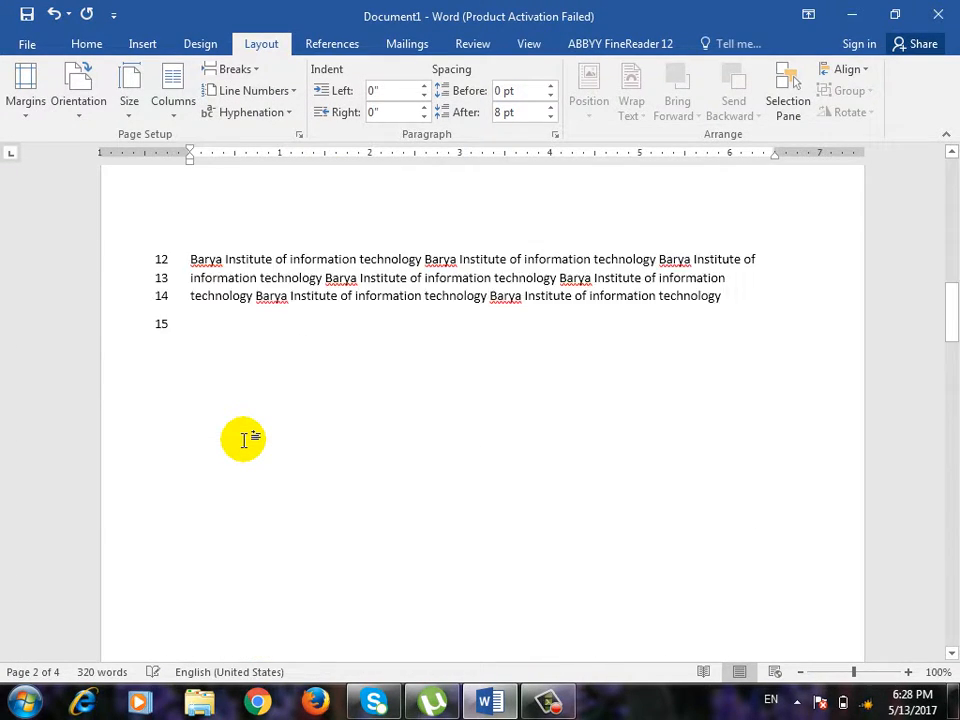
{"action": "scroll", "coordinate": [275, 444], "scroll_direction": "down", "scroll_amount": 20}
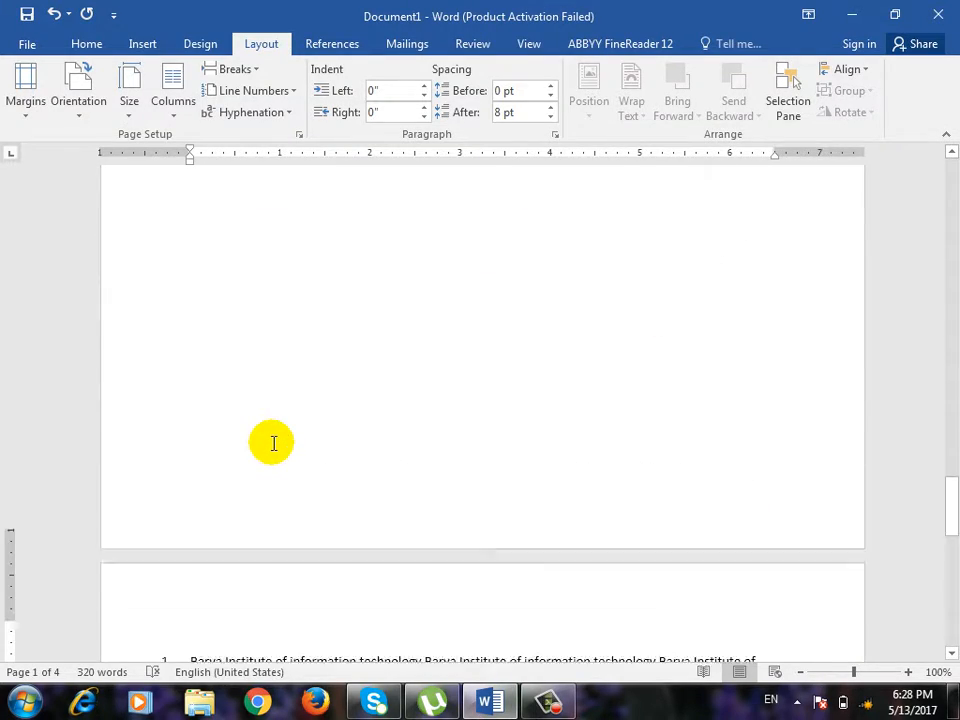
{"action": "scroll", "coordinate": [282, 446], "scroll_direction": "up", "scroll_amount": 8}
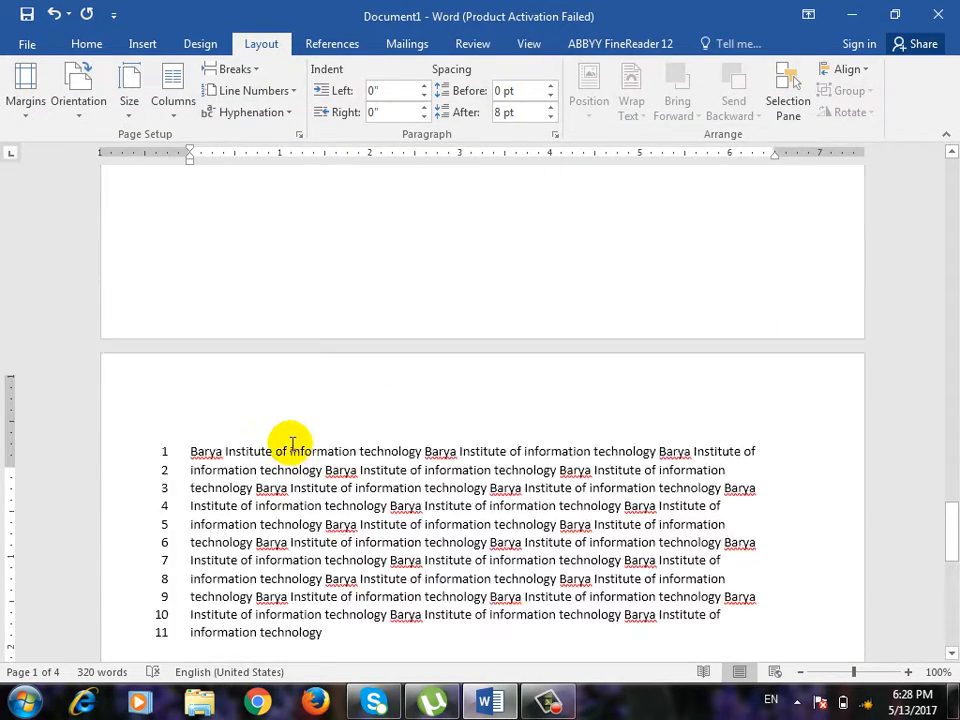
{"action": "scroll", "coordinate": [300, 452], "scroll_direction": "down", "scroll_amount": 2}
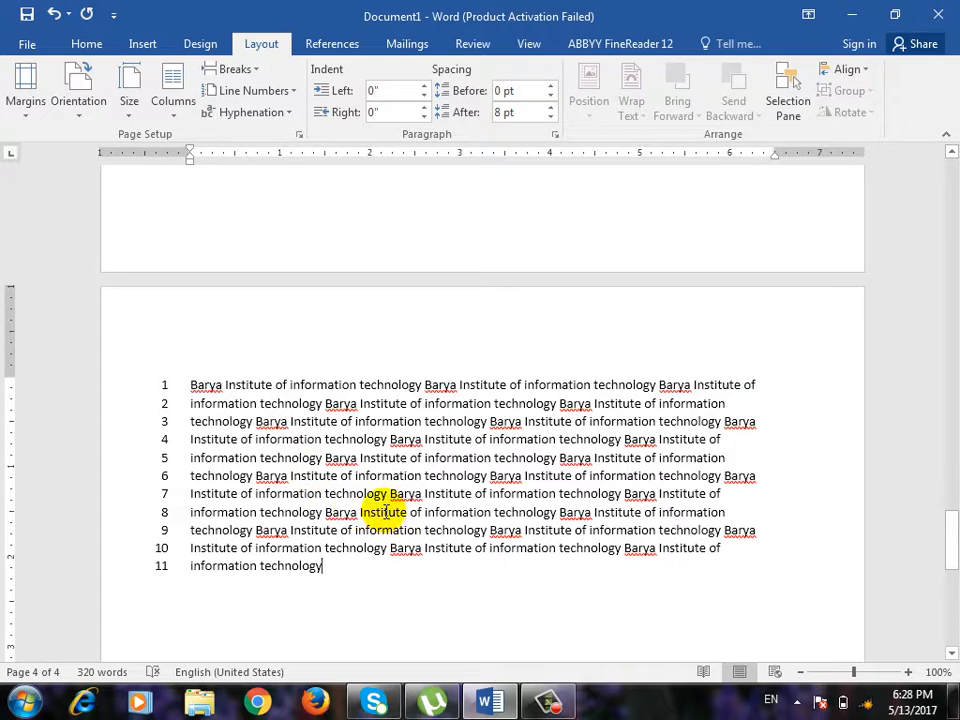
Step: Insert a page break after the page 4 text and paste the copied sentence ten times on page 5
{"action": "key", "text": "ctrl+Return"}
{"action": "key", "text": "ctrl+v"}
{"action": "key", "text": "ctrl+v"}
{"action": "key", "text": "ctrl+v"}
{"action": "key", "text": "ctrl+v"}
{"action": "key", "text": "ctrl+v"}
{"action": "key", "text": "ctrl+v"}
{"action": "key", "text": "ctrl+v"}
{"action": "key", "text": "ctrl+v"}
{"action": "key", "text": "ctrl+v"}
{"action": "key", "text": "ctrl+v"}
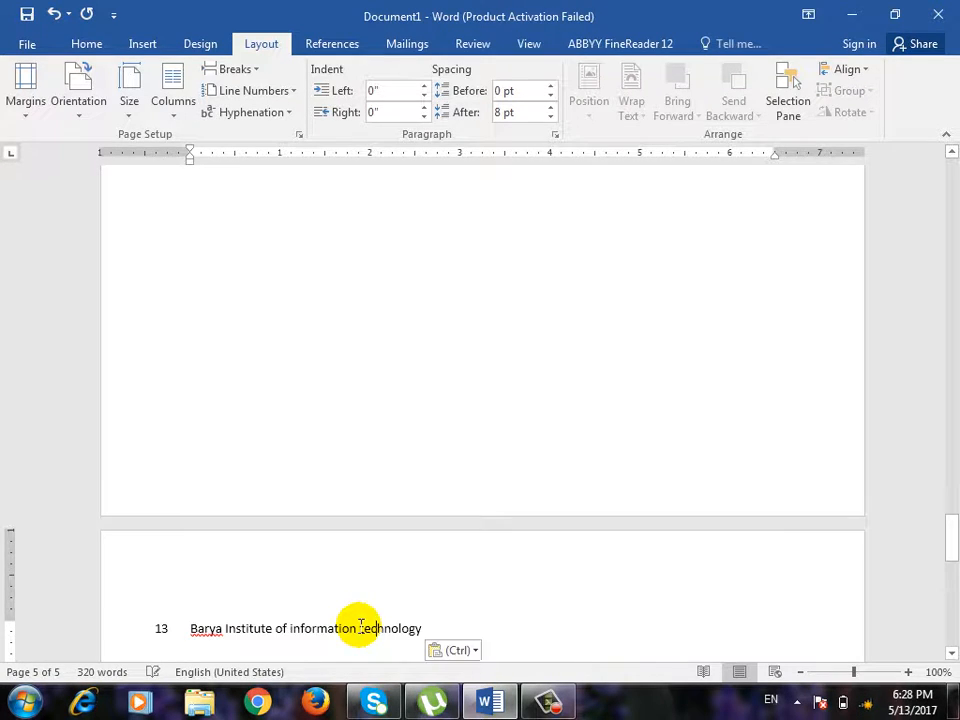
Step: Insert a page break after the page 5 text and paste the copied sentence 13 times on page 6
{"action": "key", "text": "ctrl+Return"}
{"action": "type", "text": "Barya Institute of information technology"}
{"action": "key", "text": "ctrl+v"}
{"action": "key", "text": "ctrl+v"}
{"action": "key", "text": "ctrl+v"}
{"action": "key", "text": "ctrl+v"}
{"action": "key", "text": "ctrl+v"}
{"action": "key", "text": "ctrl+v"}
{"action": "key", "text": "ctrl+v"}
{"action": "key", "text": "ctrl+v"}
{"action": "key", "text": "ctrl+v"}
{"action": "key", "text": "ctrl+v"}
{"action": "key", "text": "ctrl+v"}
{"action": "key", "text": "ctrl+v"}
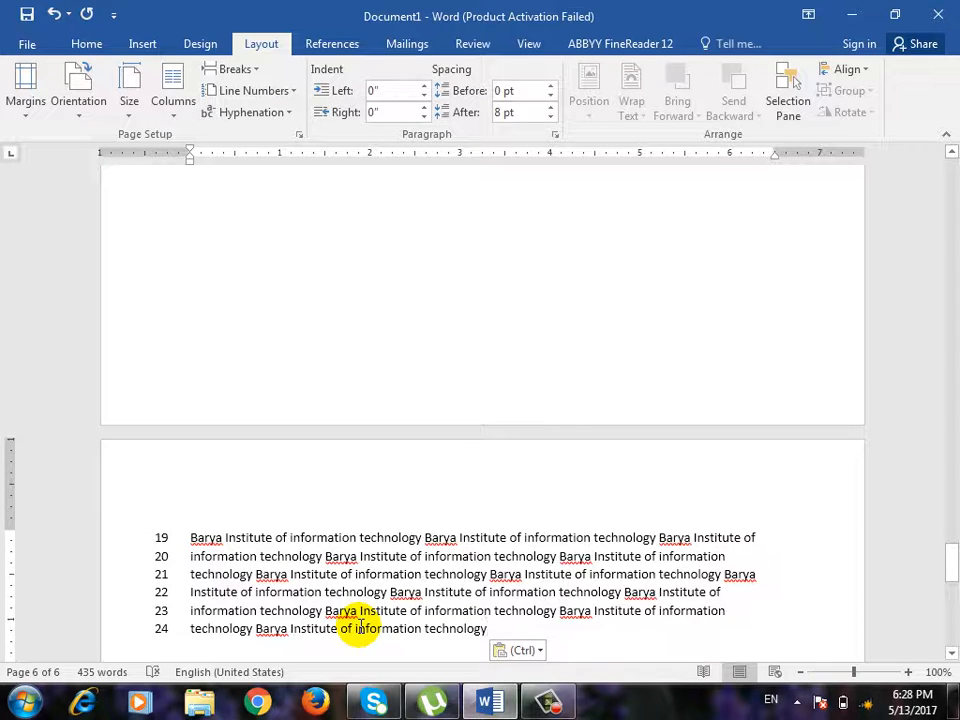
Step: Add a new paragraph below the blank line on page 1 and paste the copied sentence 12 times in it
{"action": "scroll", "coordinate": [370, 600], "scroll_direction": "up", "scroll_amount": 12}
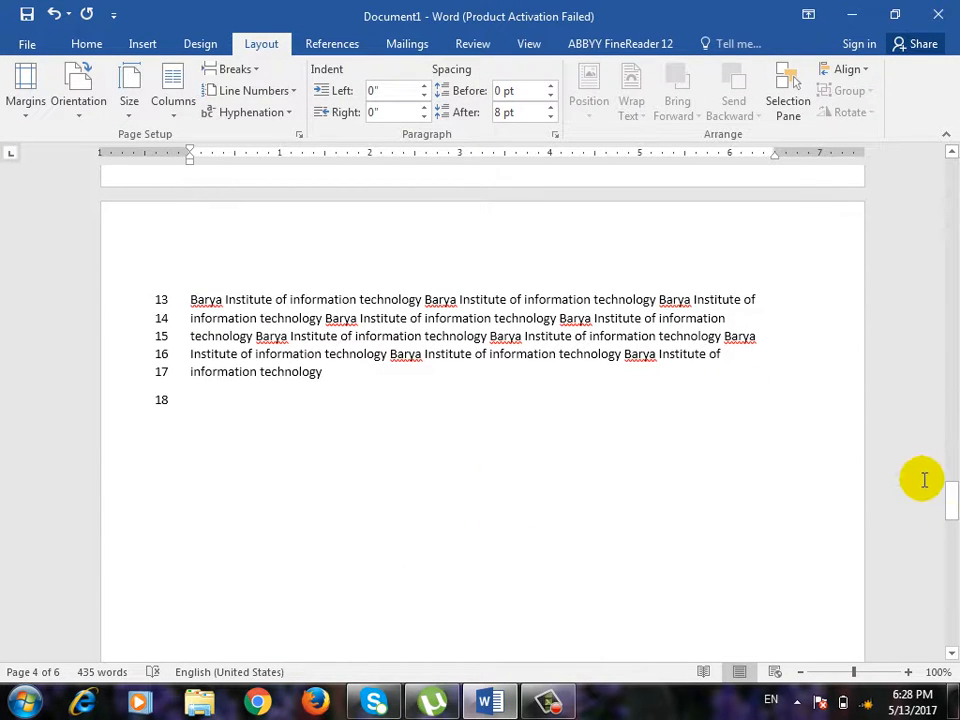
{"action": "left_click_drag", "start_coordinate": [946, 499], "coordinate": [948, 72]}
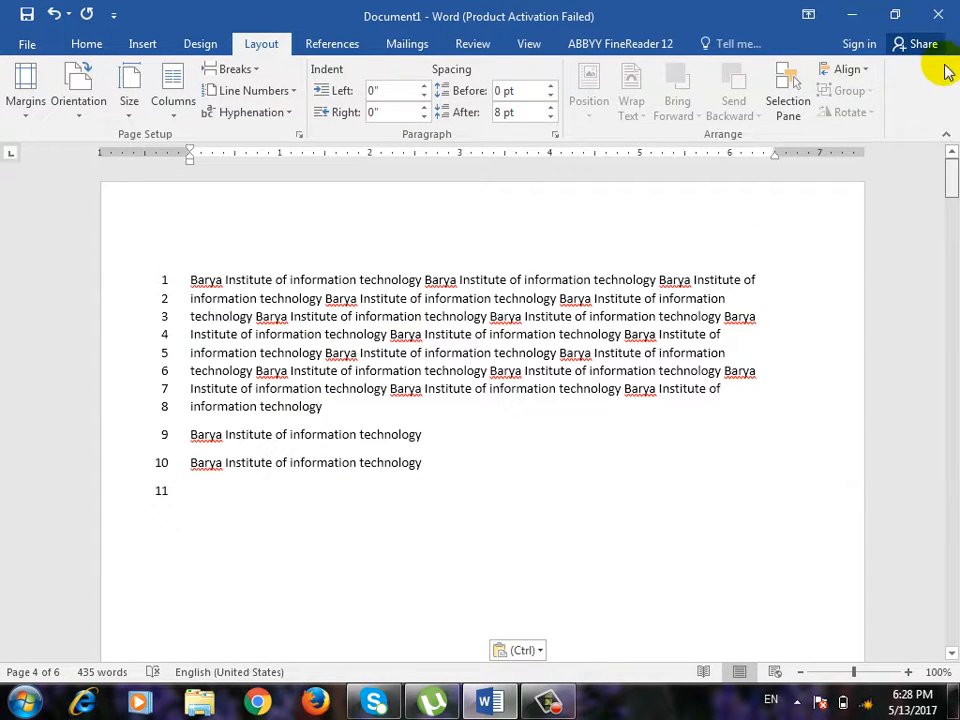
{"action": "left_click", "coordinate": [396, 258]}
{"action": "left_click", "coordinate": [292, 90]}
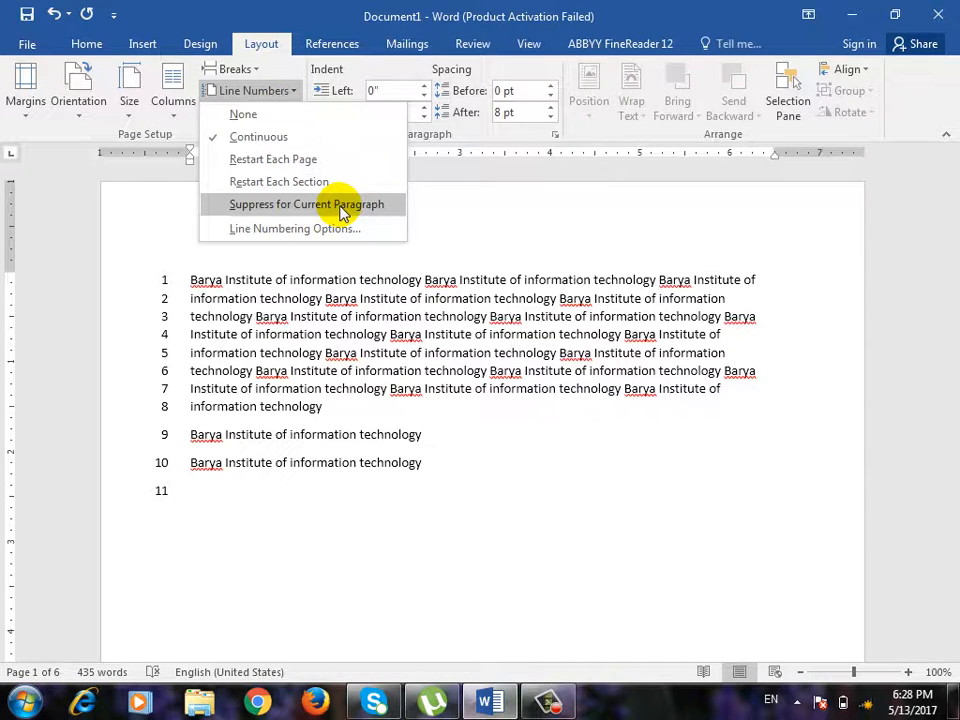
{"action": "left_click", "coordinate": [308, 440]}
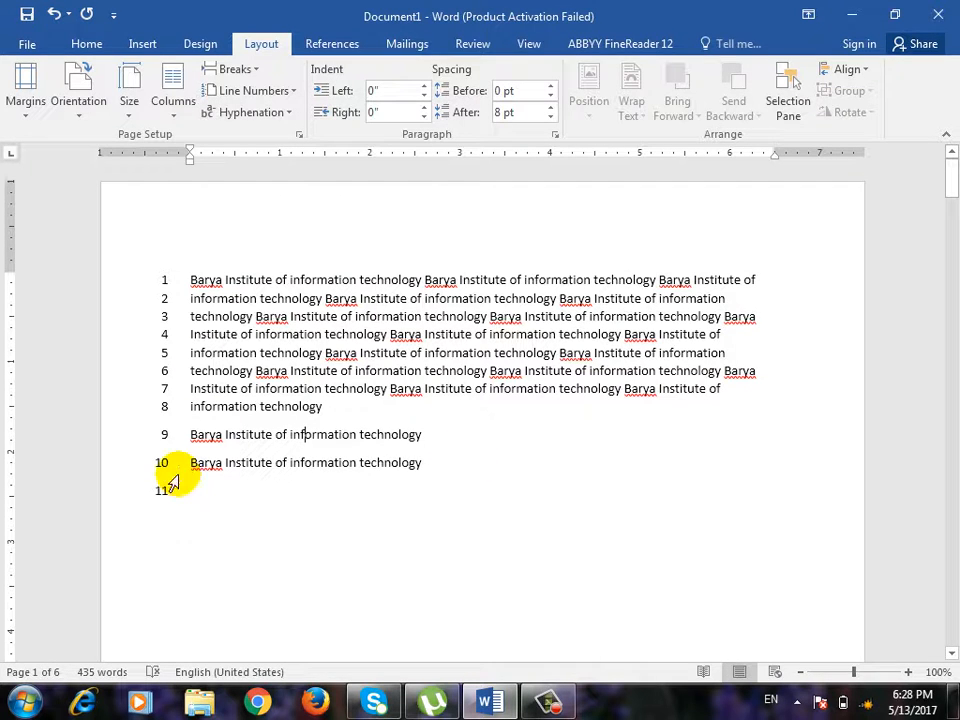
{"action": "left_click", "coordinate": [240, 505]}
{"action": "key", "text": "Return"}
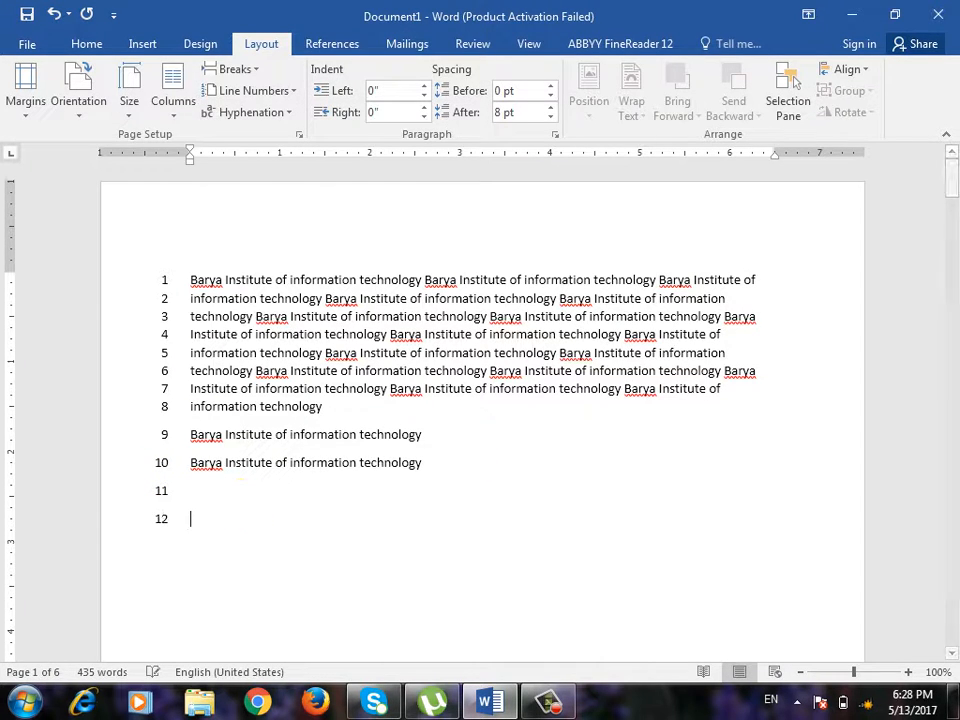
{"action": "type", "text": "Barya Institute of information technology Barya Institute of information technology Barya Institute of information technology Barya Institute of information technology Barya Institute of information technology Barya Institute of information technology Barya Institute of information technology Barya Institute of information technology Barya Institute of information technology Barya Institute of information technology Barya Institute of information technology Barya Institute of information technology"}
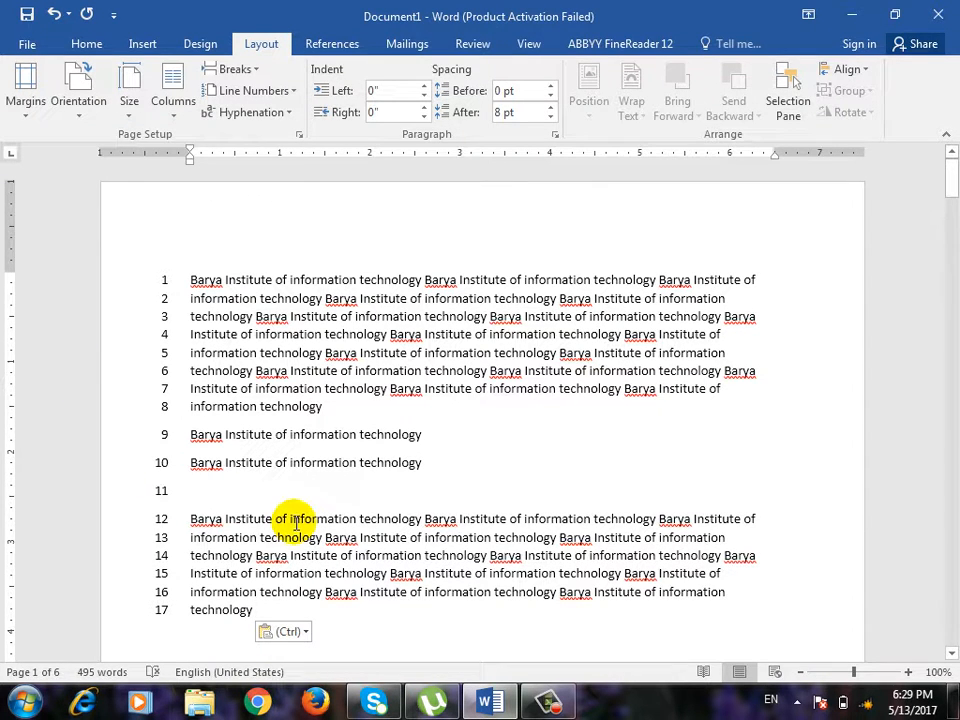
Step: Suppress line numbering for the blank paragraph between the two text blocks on page 1
{"action": "left_click", "coordinate": [252, 496]}
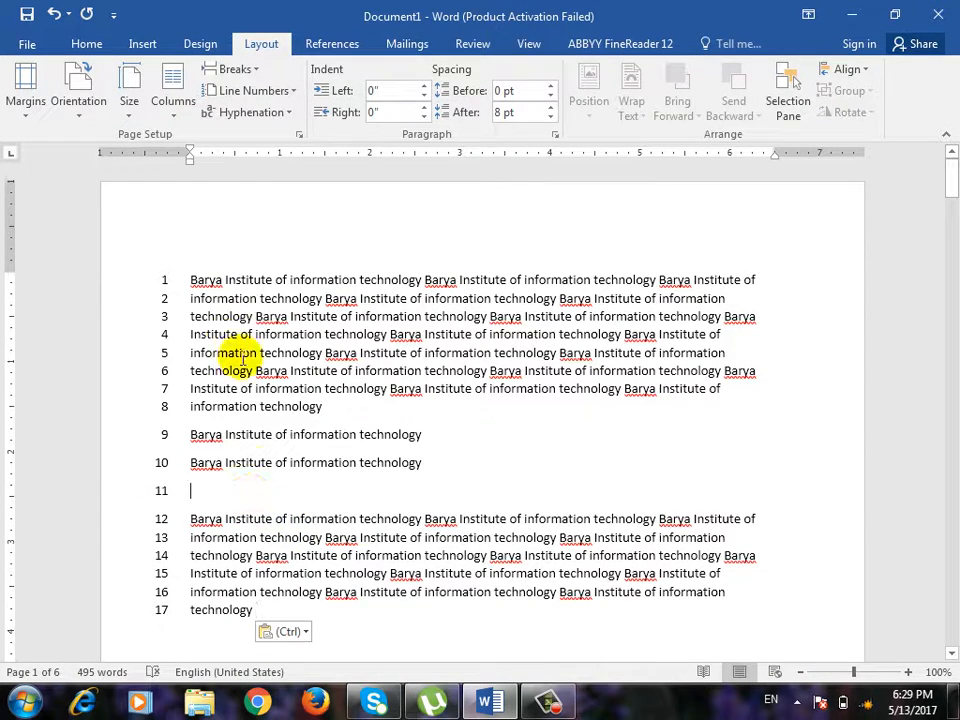
{"action": "left_click", "coordinate": [292, 90]}
{"action": "left_click", "coordinate": [316, 205]}
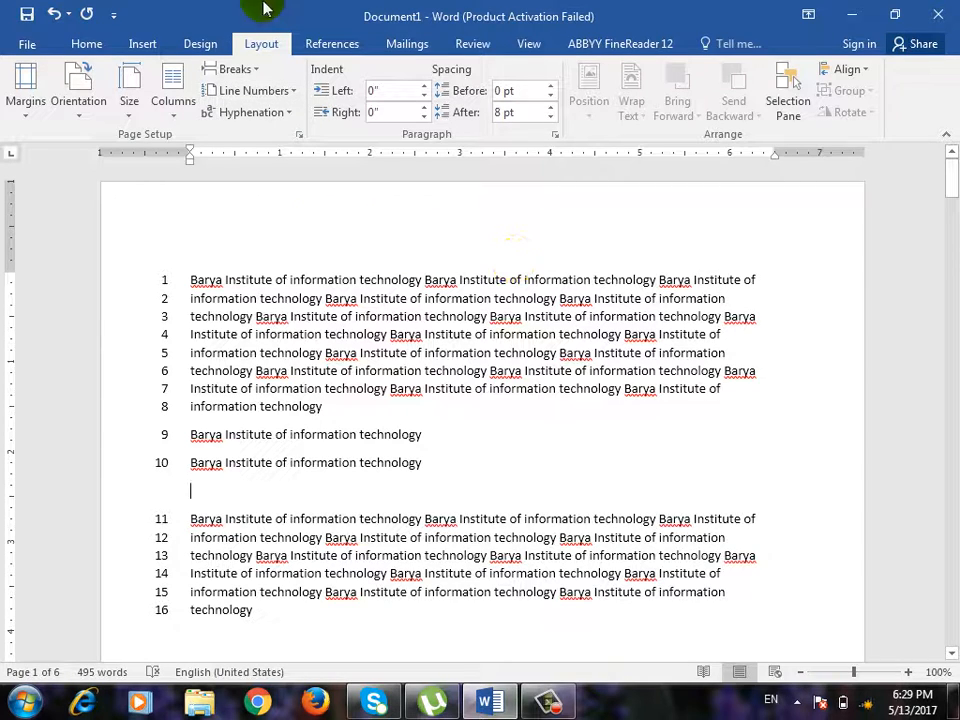
Step: Turn off Add line numbering for the current section through the line numbering options in Page Setup
{"action": "left_click", "coordinate": [253, 90]}
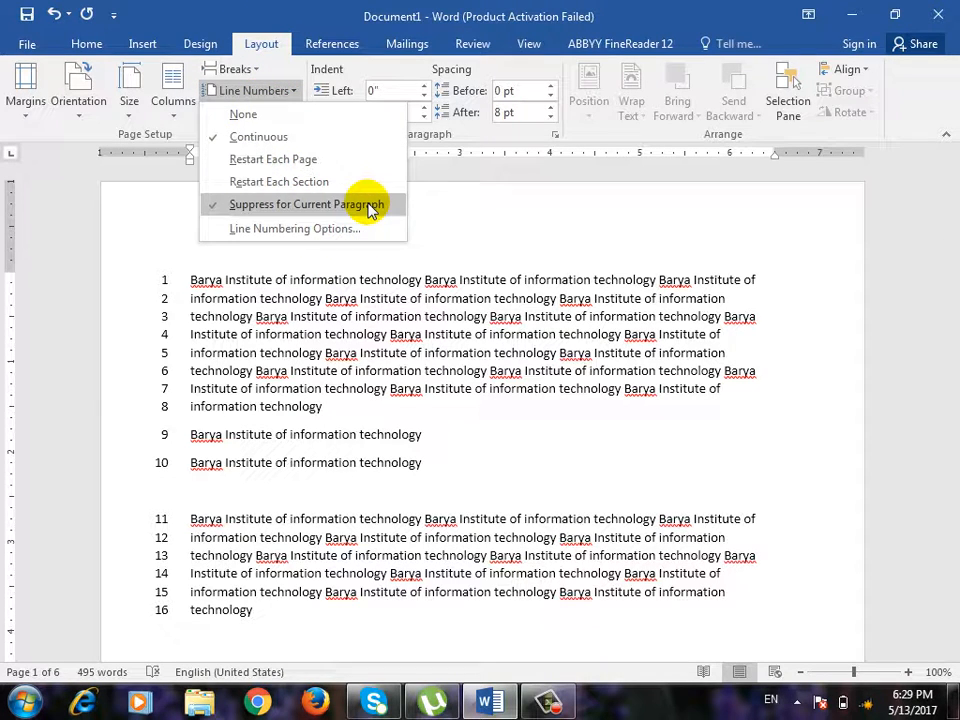
{"action": "left_click", "coordinate": [343, 243]}
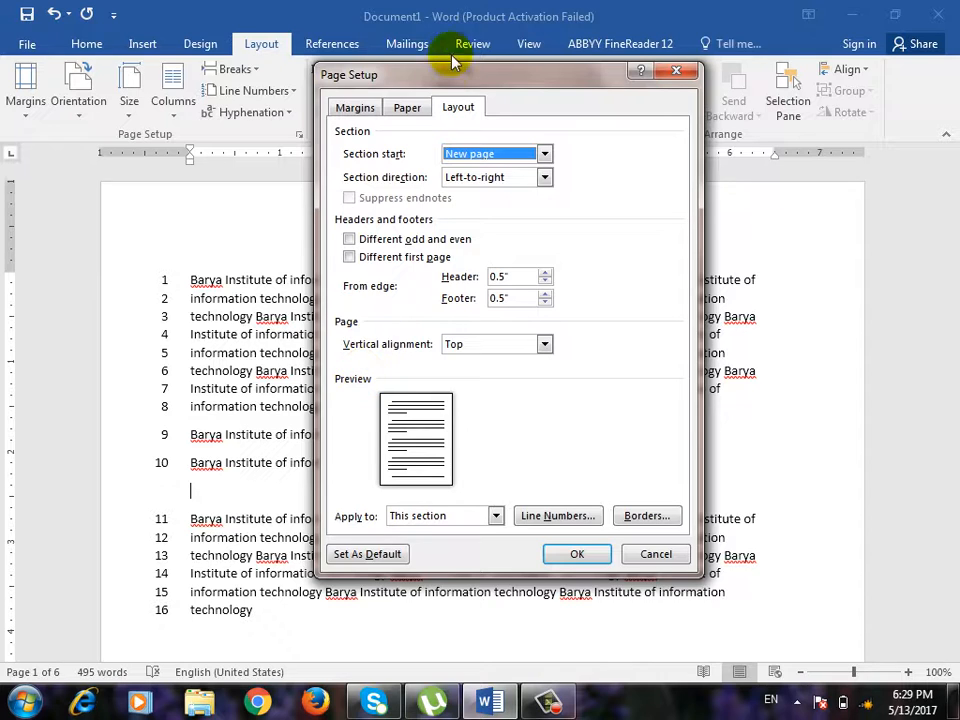
{"action": "left_click_drag", "start_coordinate": [463, 77], "coordinate": [428, 64]}
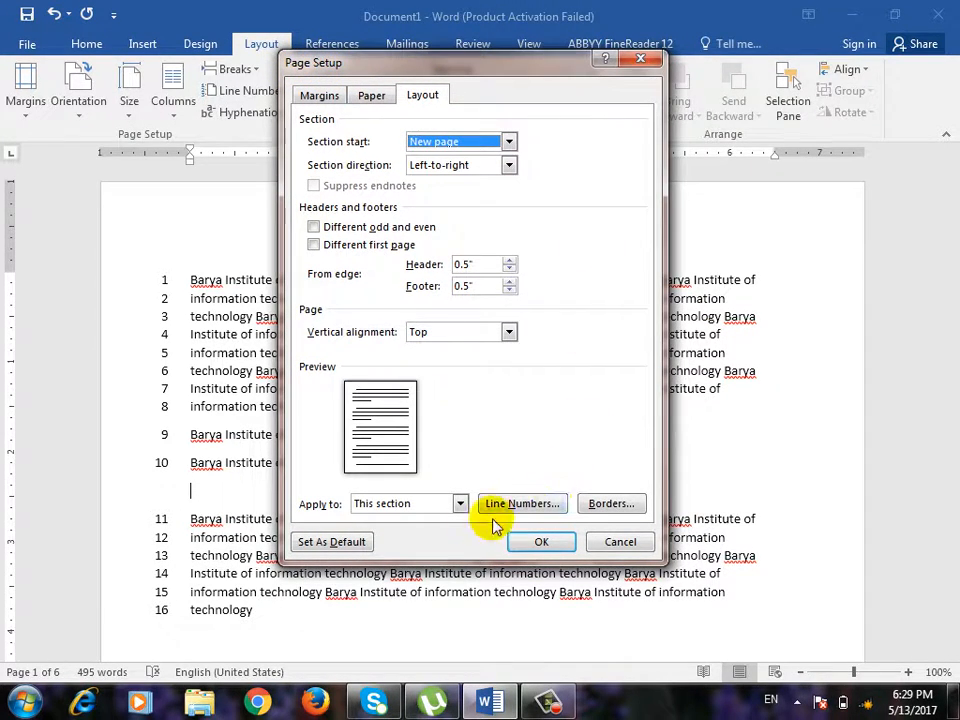
{"action": "left_click", "coordinate": [521, 503]}
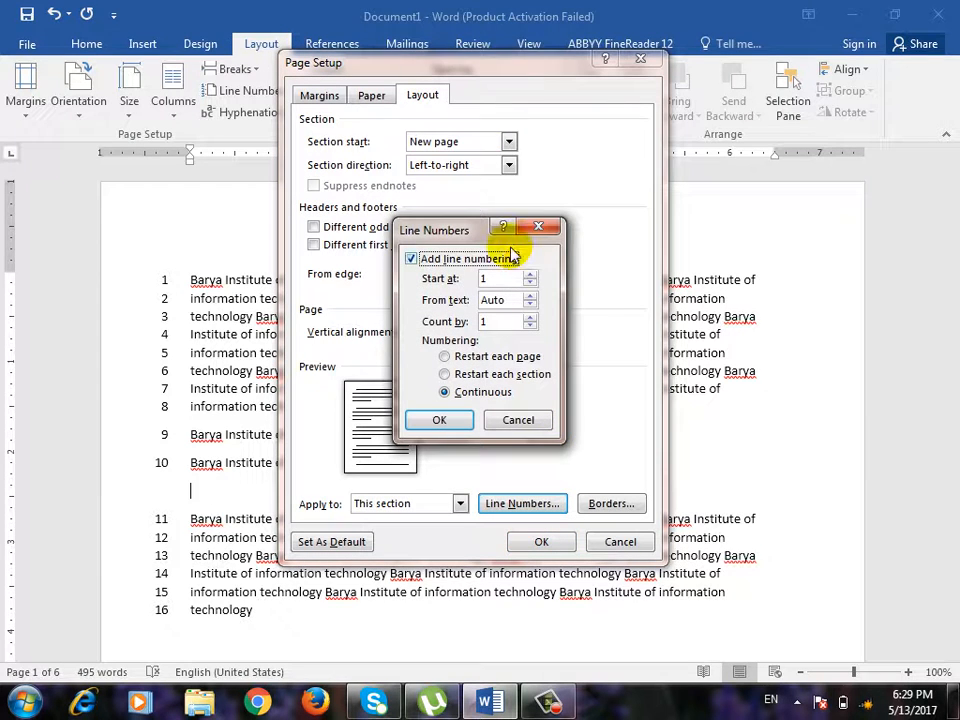
{"action": "left_click_drag", "start_coordinate": [471, 221], "coordinate": [458, 177]}
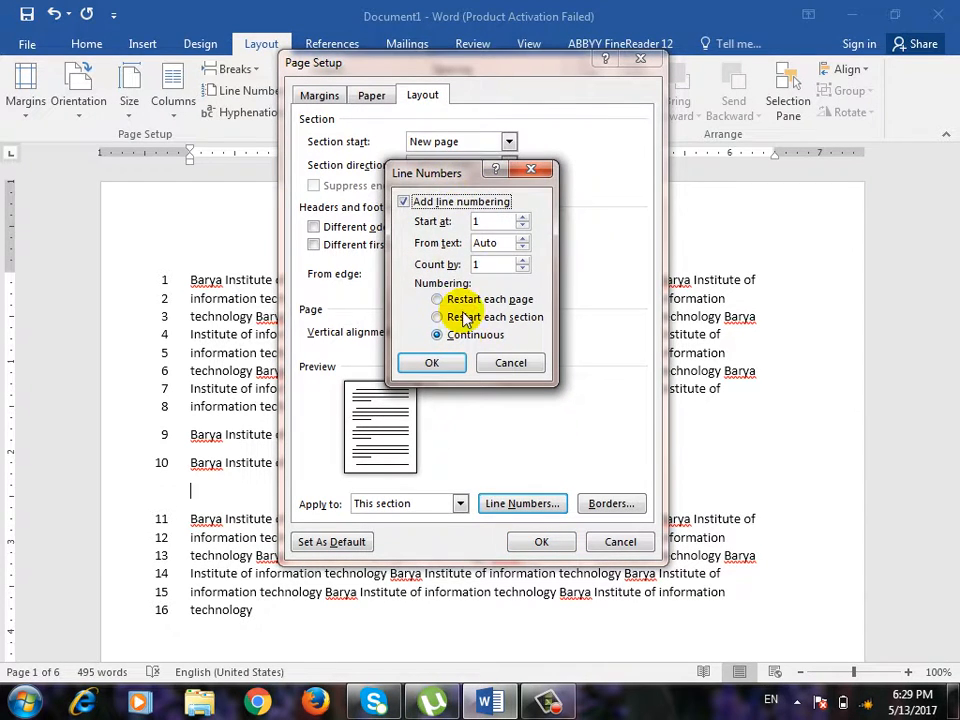
{"action": "left_click", "coordinate": [403, 203]}
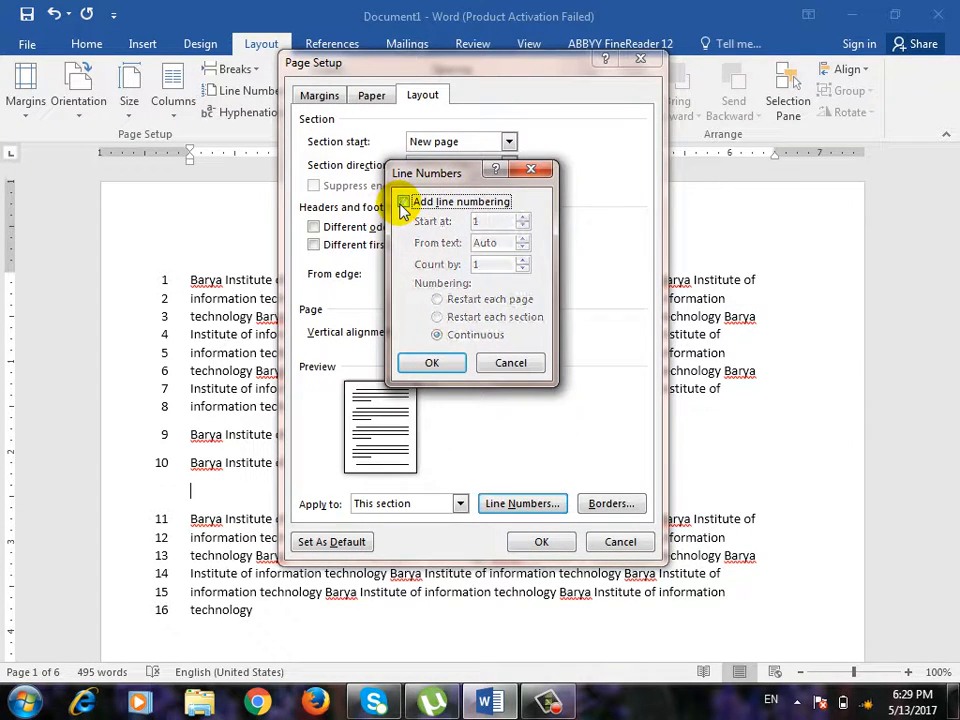
{"action": "left_click", "coordinate": [436, 364]}
{"action": "left_click", "coordinate": [502, 540]}
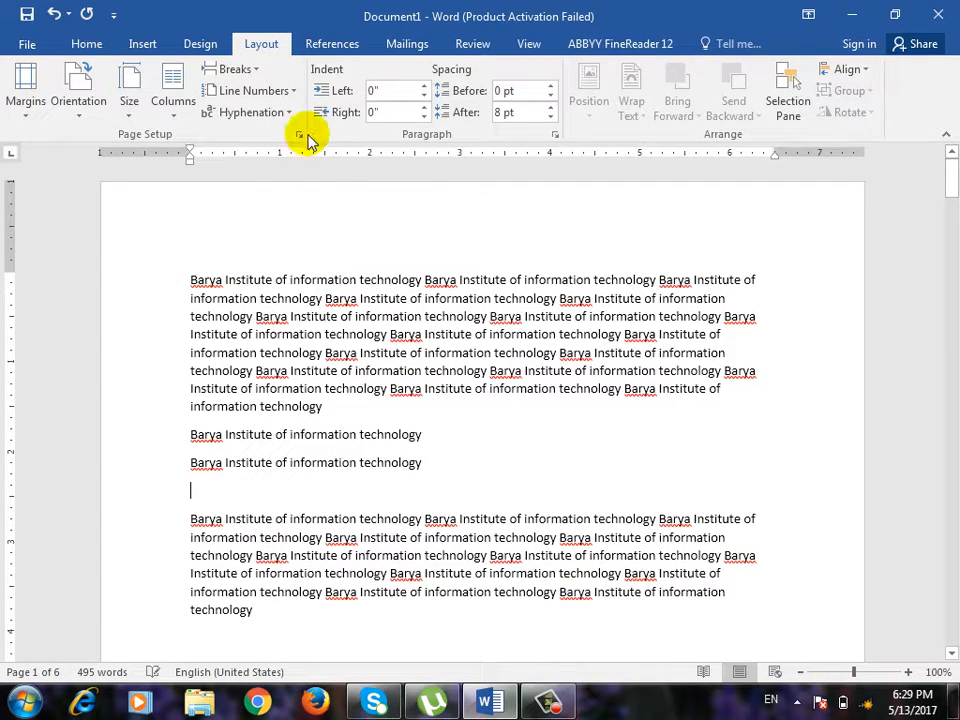
Step: Undo the last line numbering change in the current section
{"action": "left_click", "coordinate": [276, 91]}
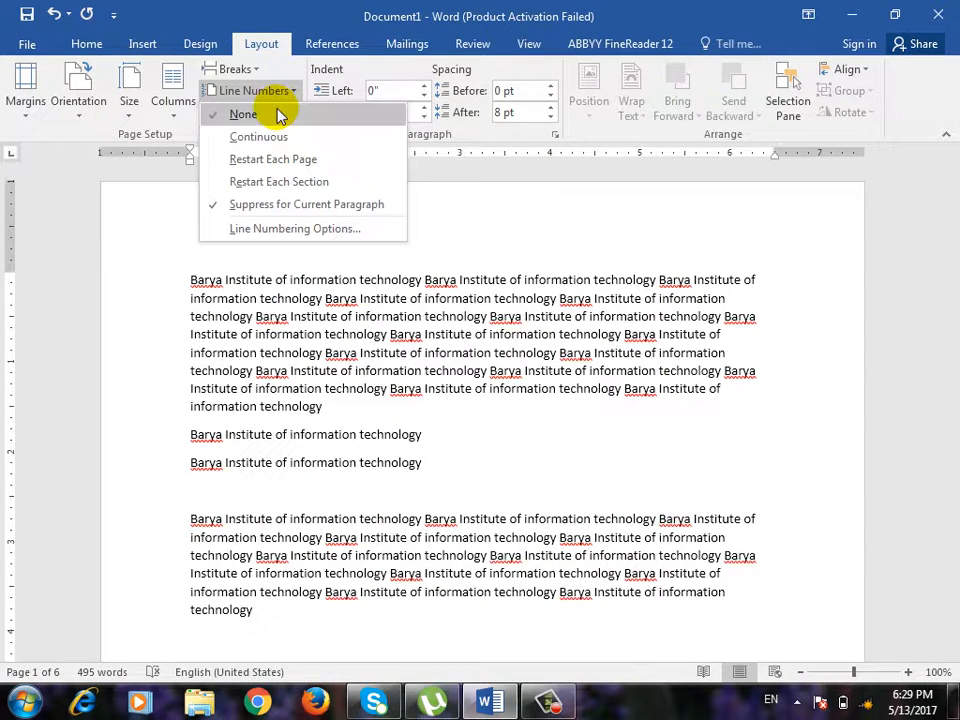
{"action": "left_click", "coordinate": [339, 564]}
{"action": "key", "text": "ctrl+z"}
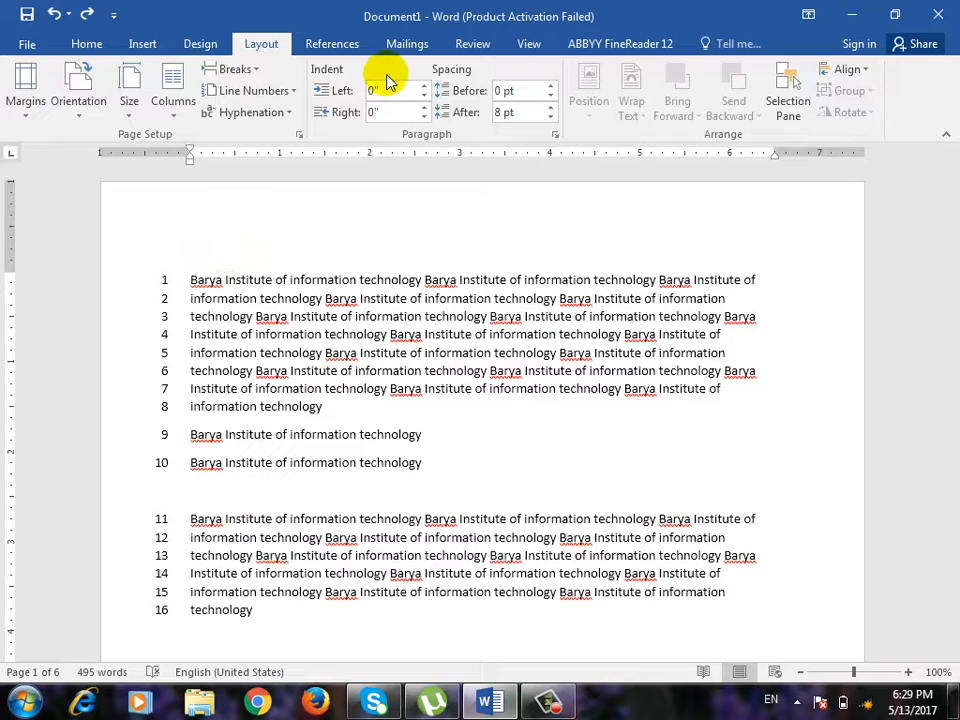
Step: Try starting the current section's line numbering at 3, and undo the change
{"action": "left_click", "coordinate": [240, 91]}
{"action": "left_click", "coordinate": [278, 238]}
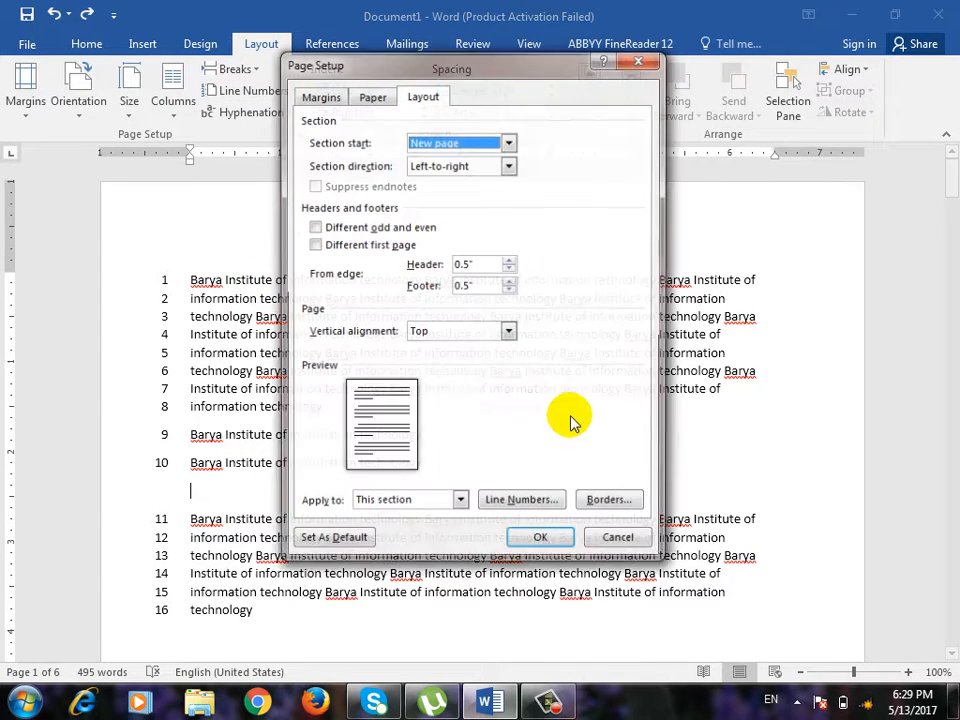
{"action": "left_click", "coordinate": [516, 503]}
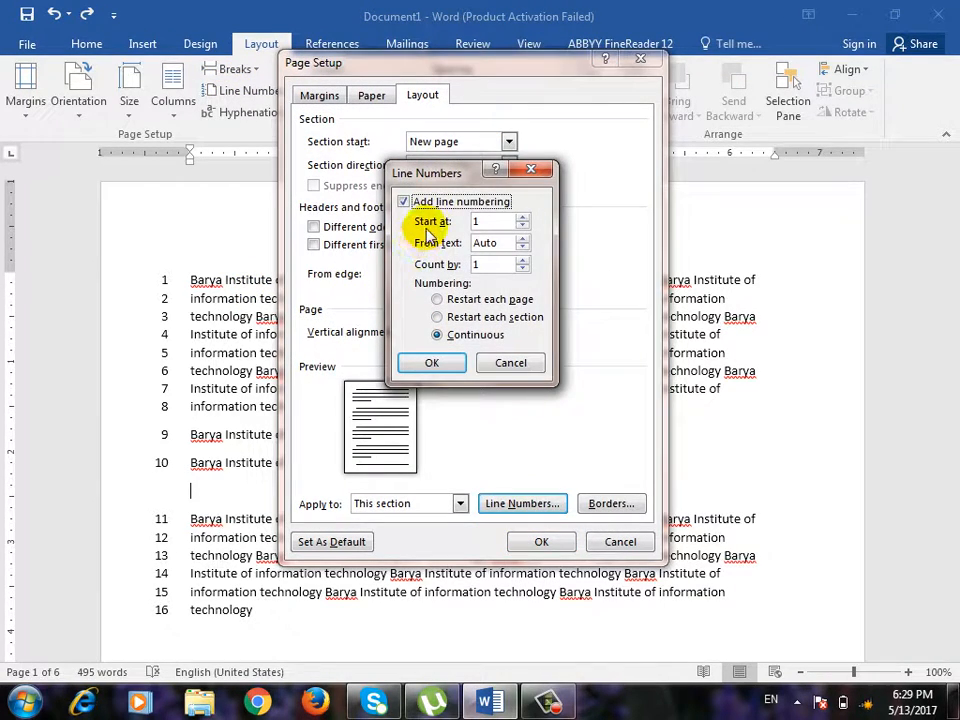
{"action": "left_click", "coordinate": [486, 221]}
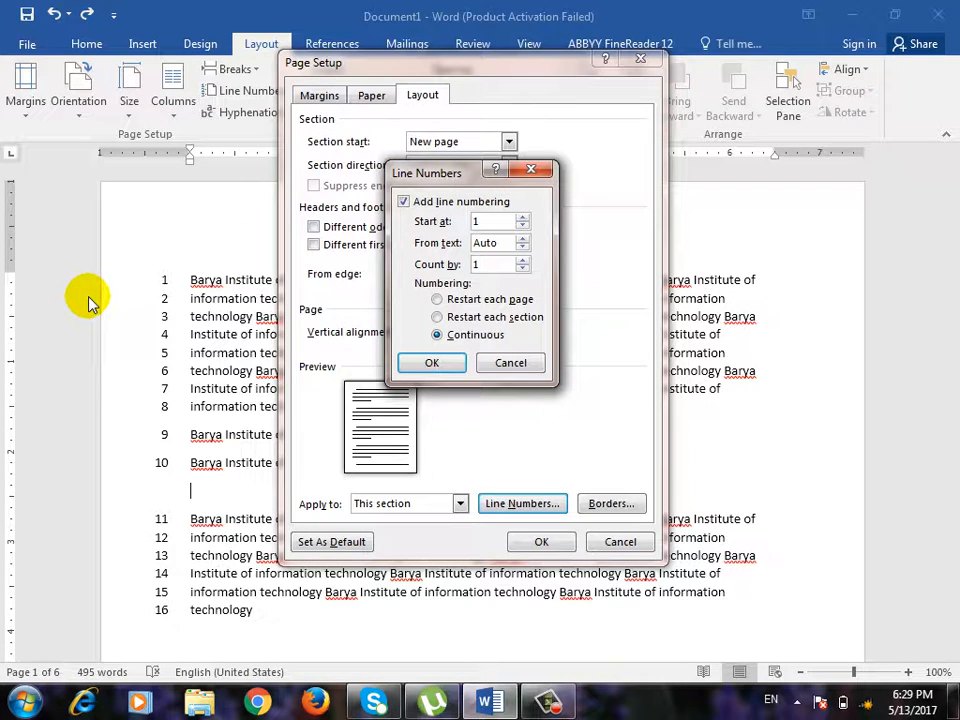
{"action": "left_click", "coordinate": [522, 217]}
{"action": "left_click", "coordinate": [522, 217]}
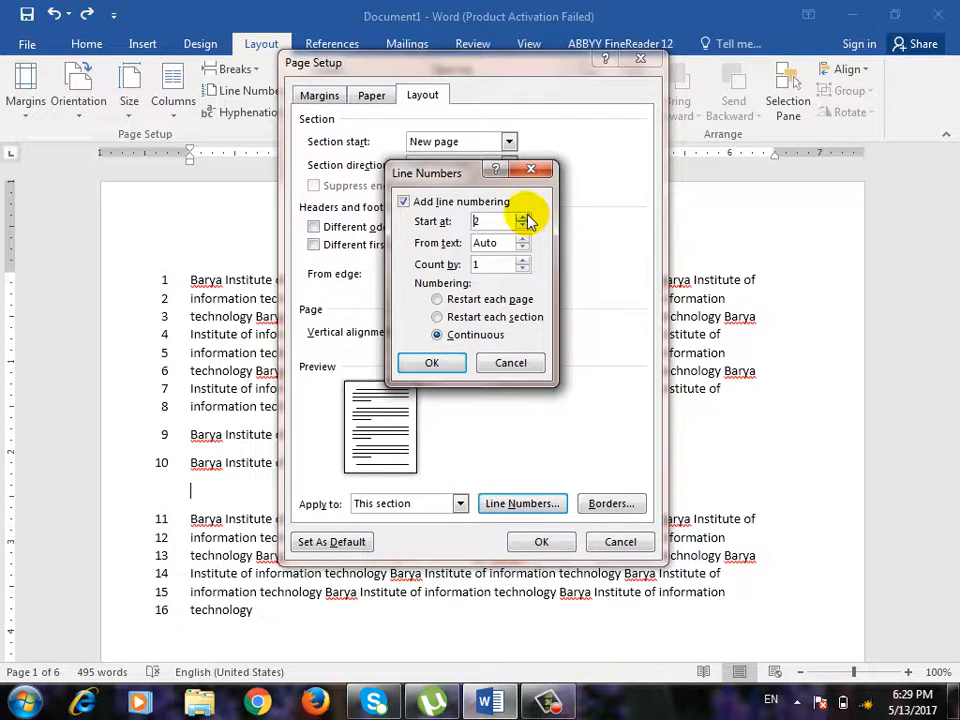
{"action": "left_click", "coordinate": [433, 362]}
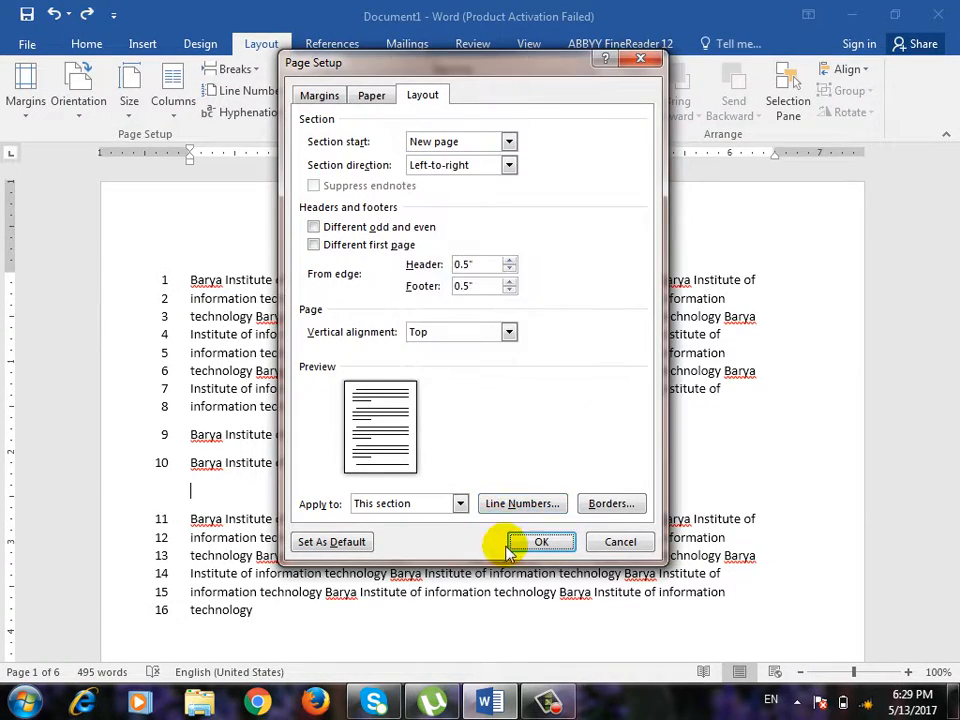
{"action": "left_click", "coordinate": [512, 540]}
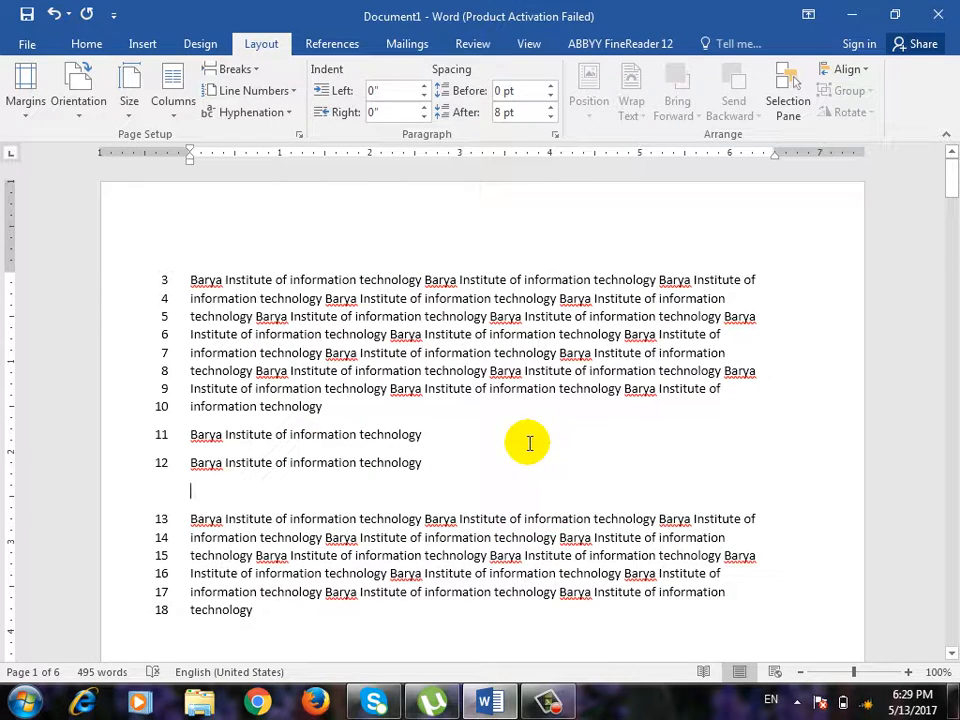
{"action": "key", "text": "ctrl+z"}
Step: Set the line numbers' distance from the text to 0.4" for the current section
{"action": "left_click", "coordinate": [270, 91]}
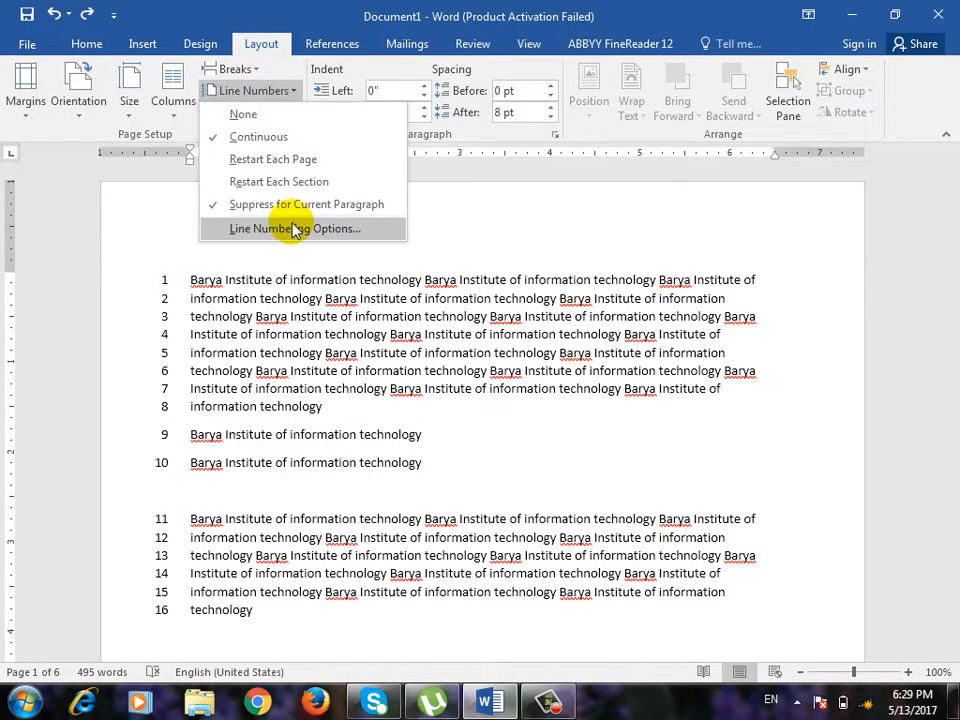
{"action": "left_click", "coordinate": [245, 227]}
{"action": "left_click", "coordinate": [512, 505]}
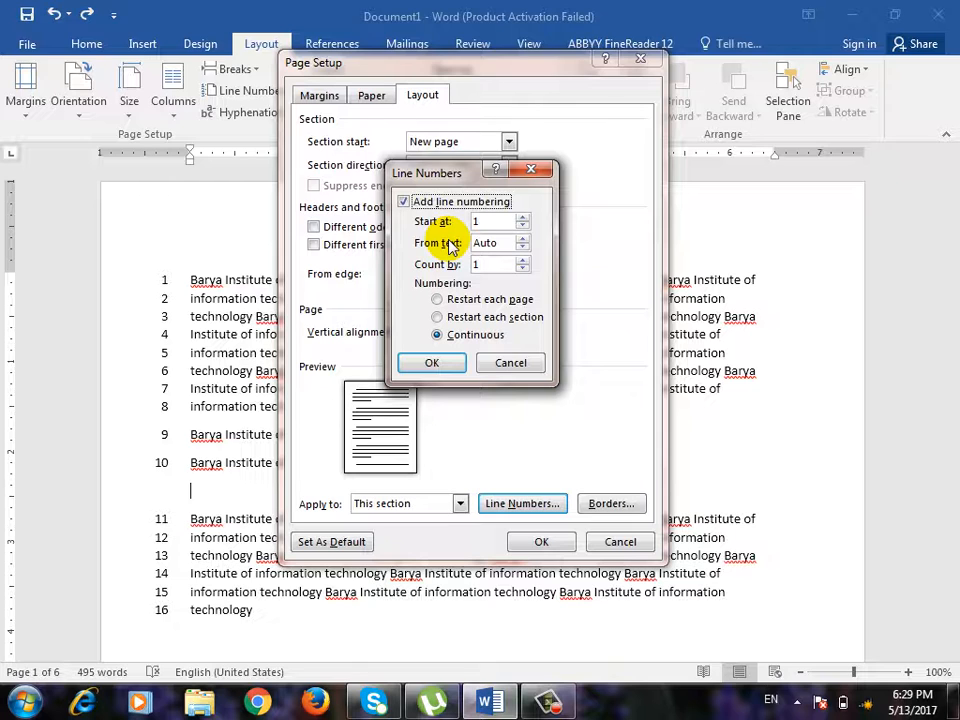
{"action": "left_click", "coordinate": [521, 238]}
{"action": "left_click", "coordinate": [521, 238]}
{"action": "left_click", "coordinate": [521, 238]}
{"action": "left_click", "coordinate": [521, 238]}
{"action": "left_click", "coordinate": [432, 362]}
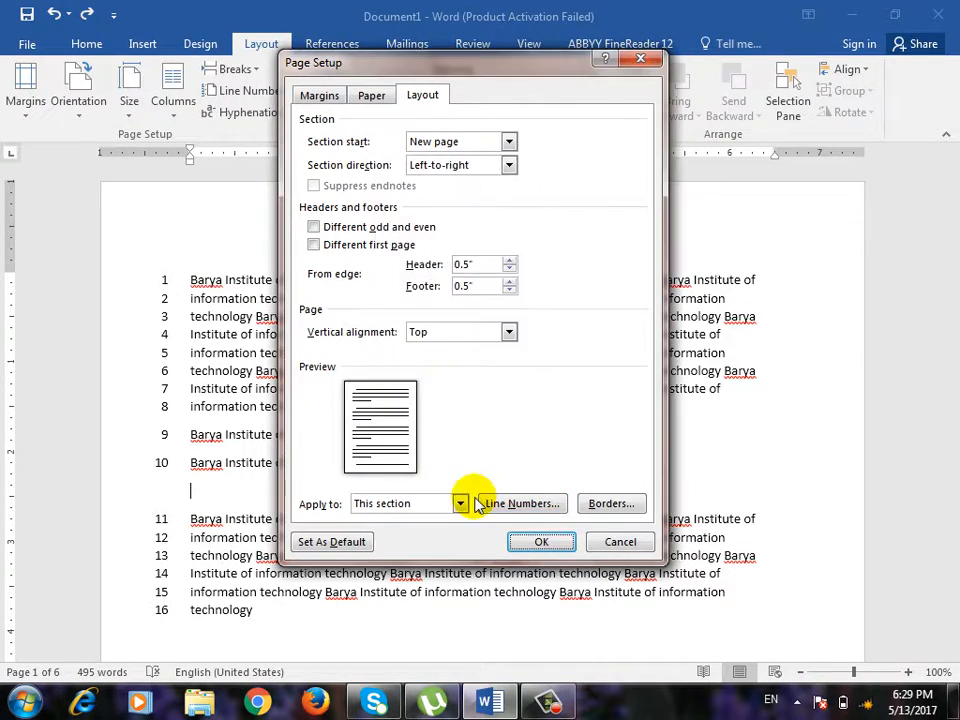
{"action": "left_click", "coordinate": [536, 541]}
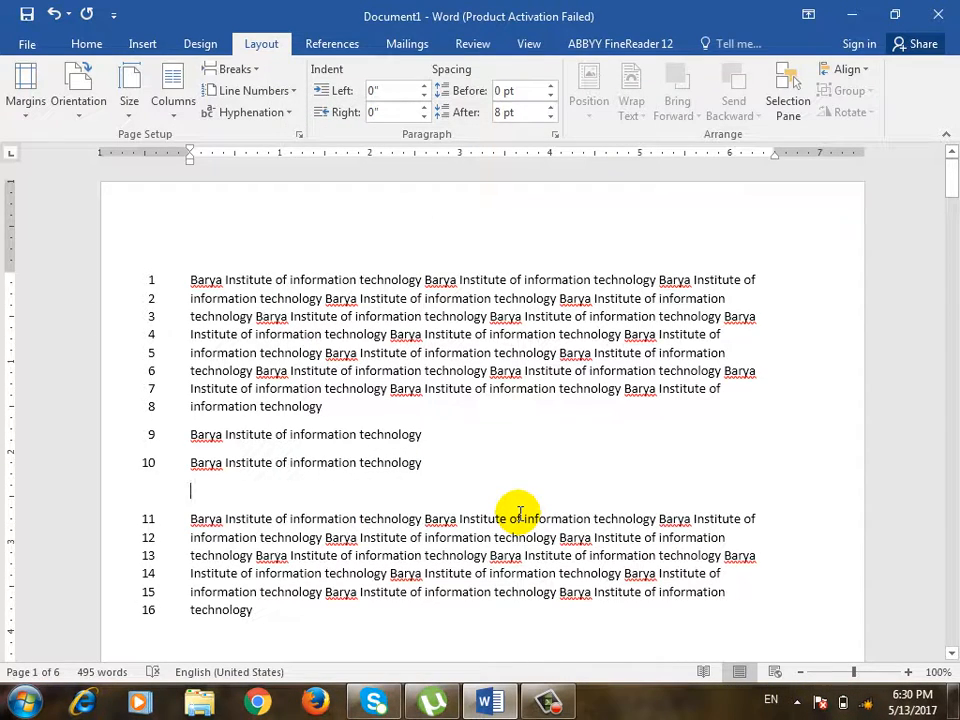
Step: Set the line numbering to count by 2 in the current section
{"action": "left_click", "coordinate": [279, 93]}
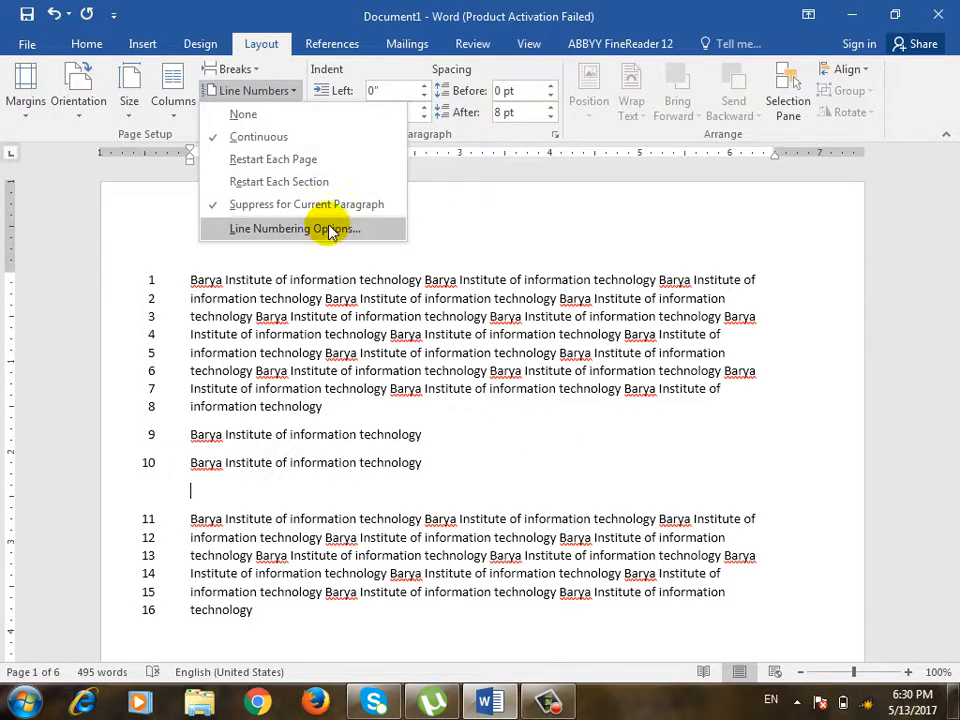
{"action": "left_click", "coordinate": [381, 229]}
{"action": "left_click", "coordinate": [522, 501]}
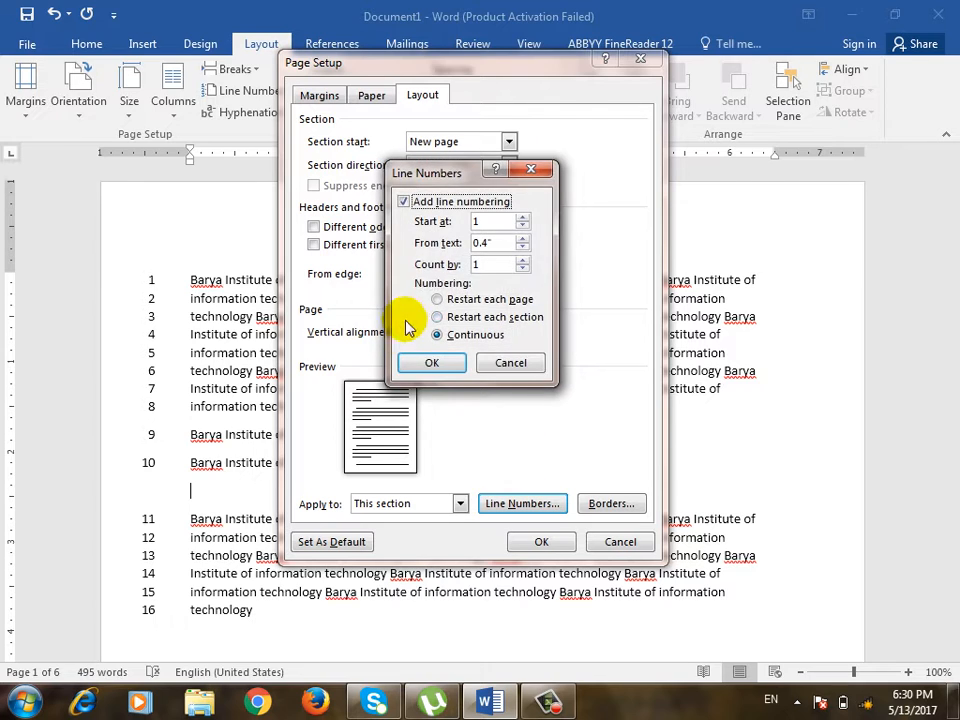
{"action": "left_click", "coordinate": [497, 264]}
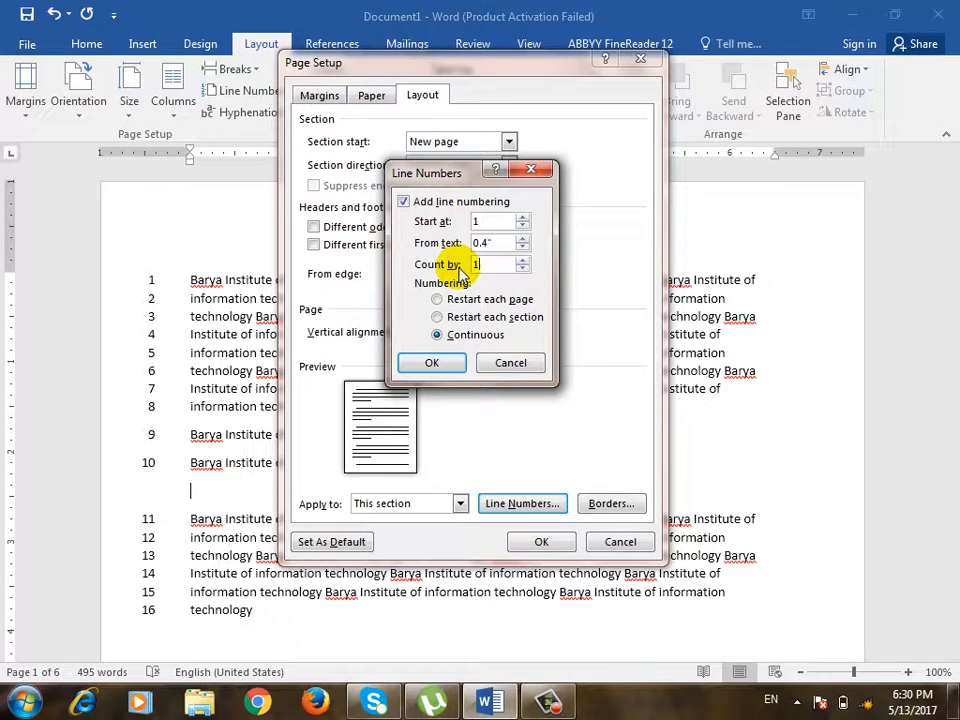
{"action": "left_click", "coordinate": [522, 258]}
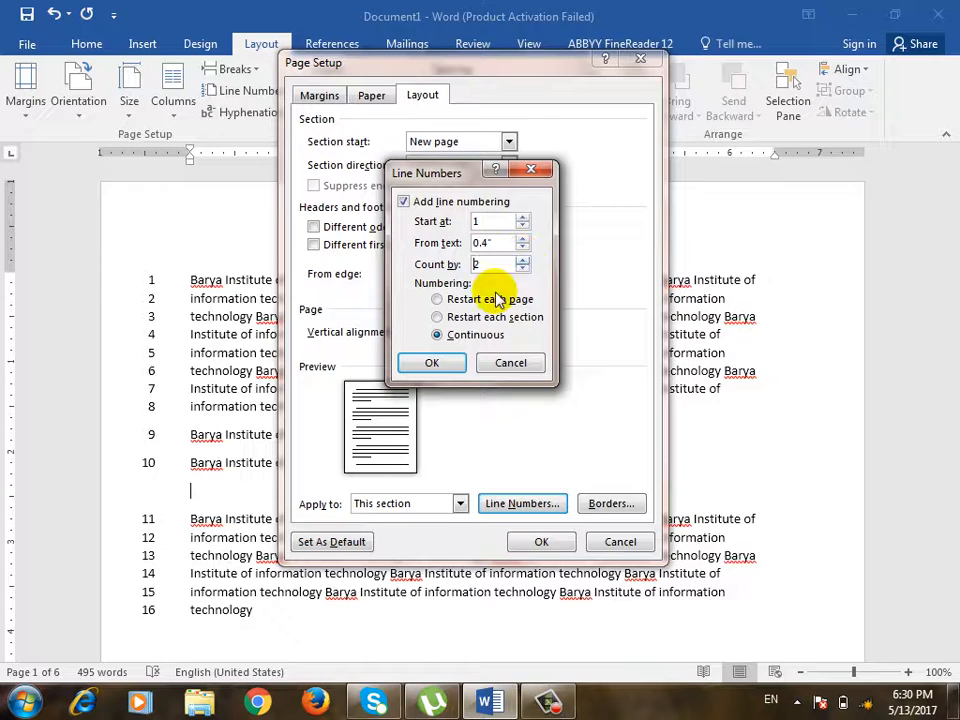
{"action": "left_click", "coordinate": [456, 366]}
{"action": "left_click", "coordinate": [552, 542]}
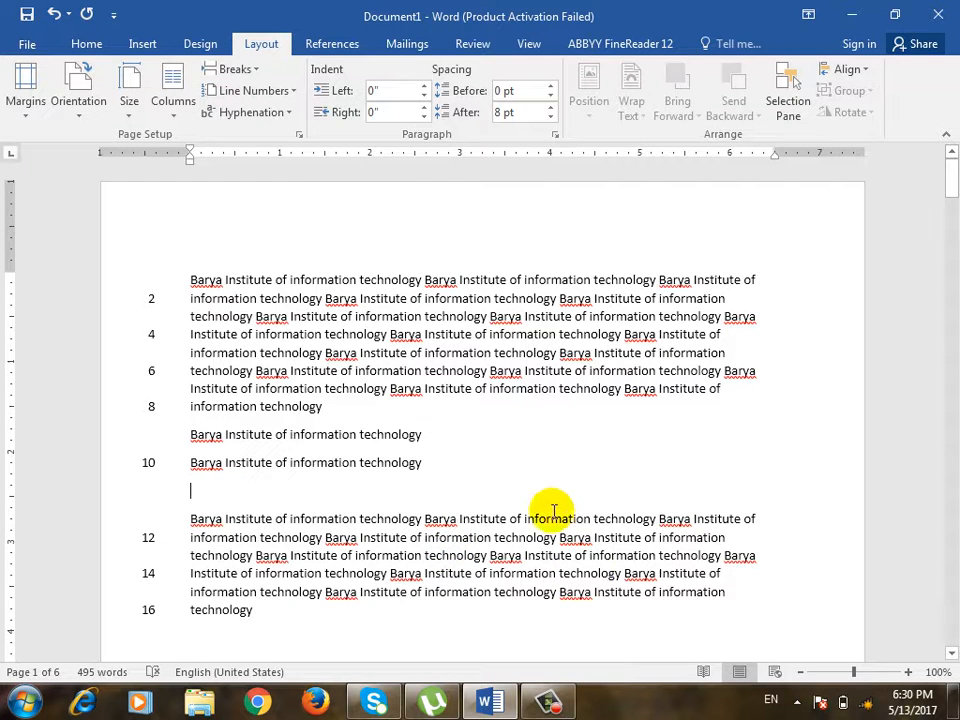
{"action": "left_click", "coordinate": [240, 93]}
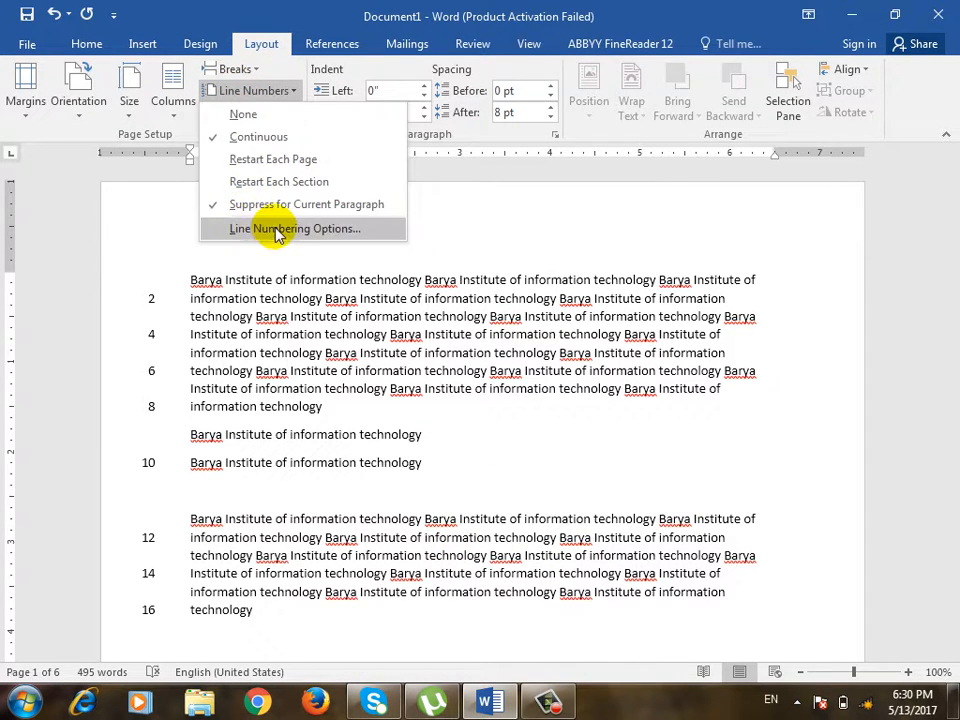
{"action": "left_click", "coordinate": [242, 228]}
{"action": "left_click", "coordinate": [519, 505]}
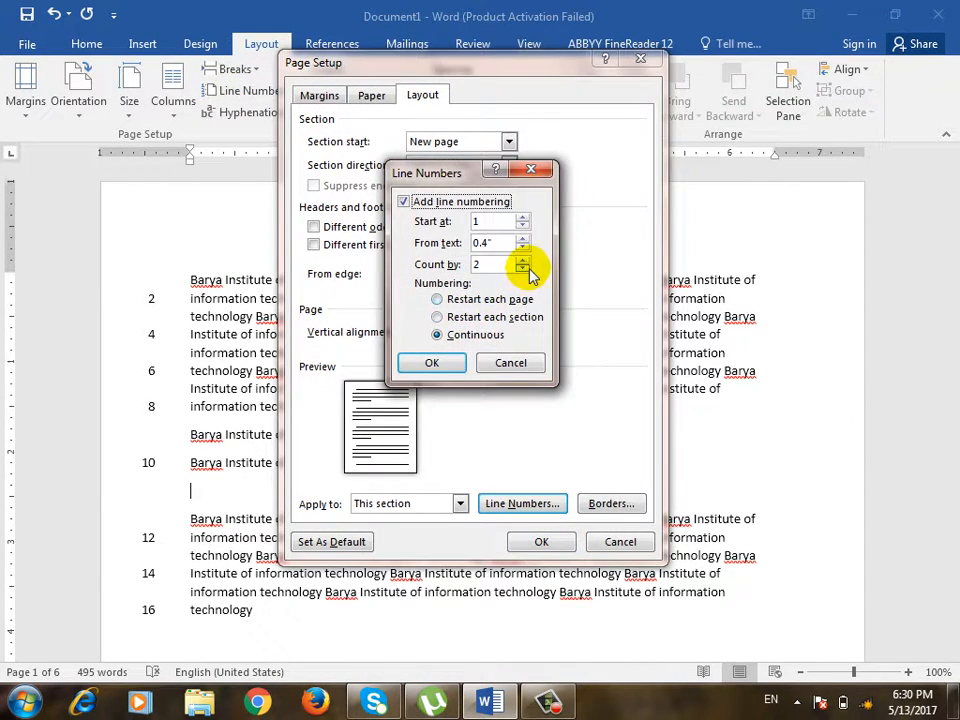
{"action": "left_click", "coordinate": [522, 268]}
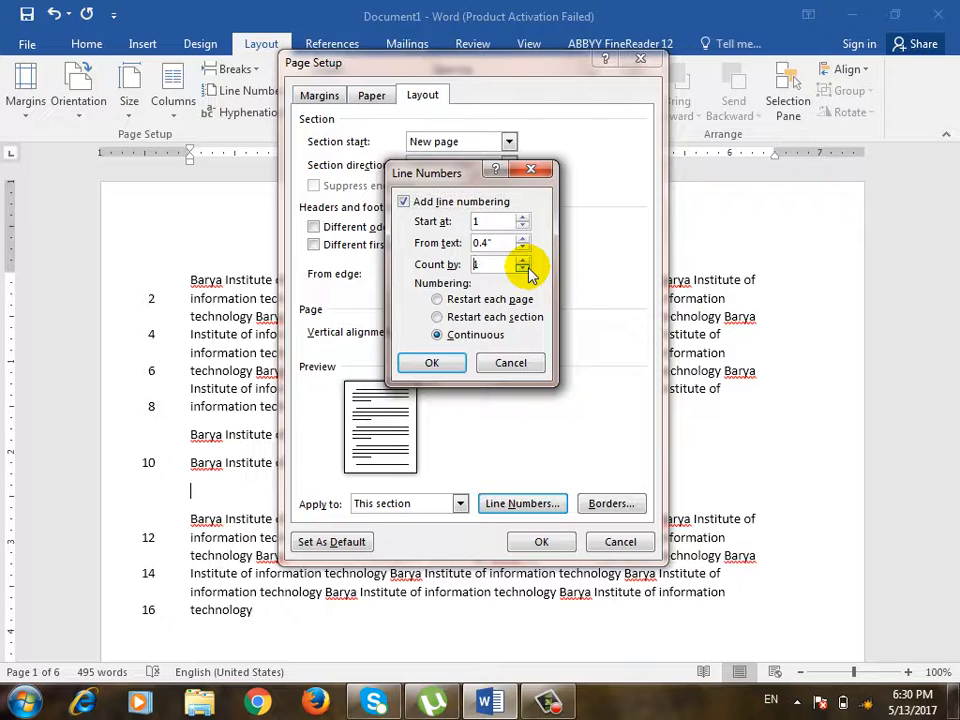
{"action": "left_click", "coordinate": [475, 302]}
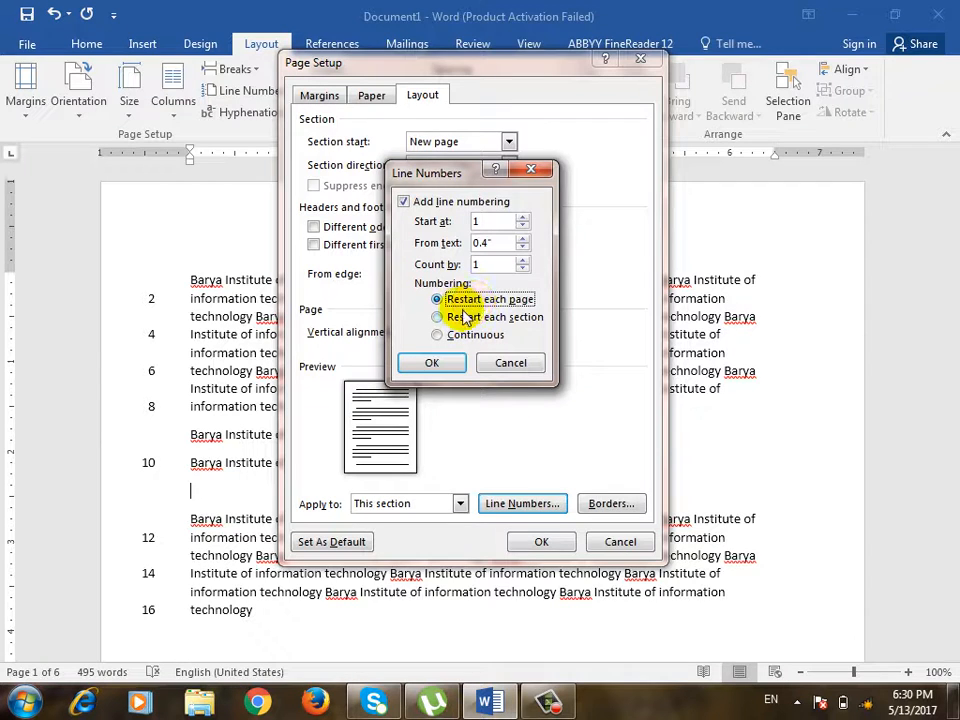
{"action": "left_click", "coordinate": [481, 319]}
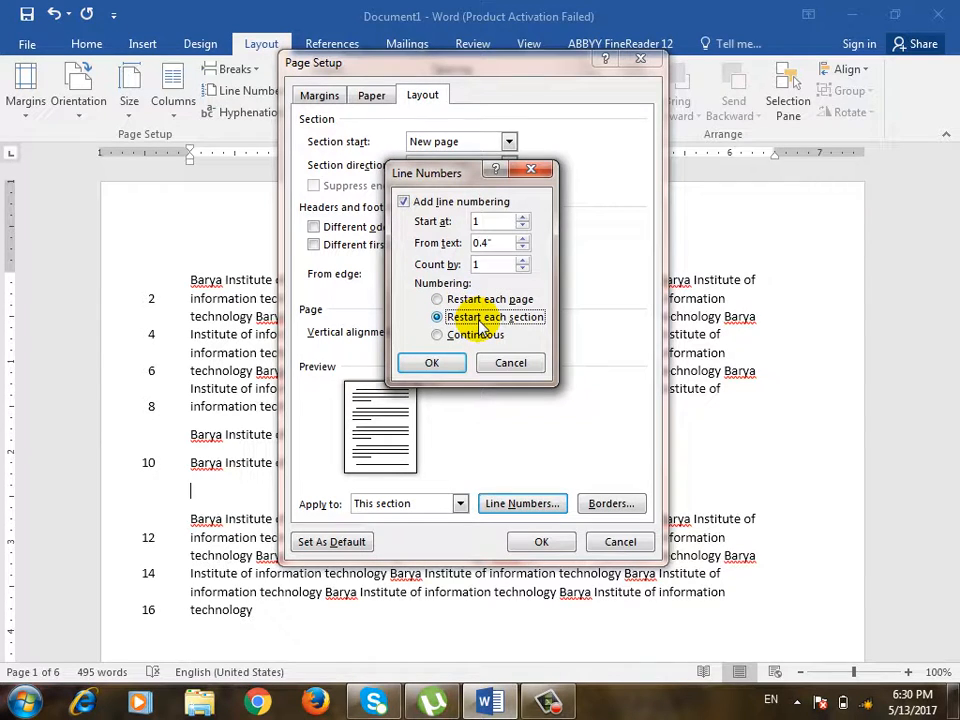
{"action": "left_click", "coordinate": [452, 336]}
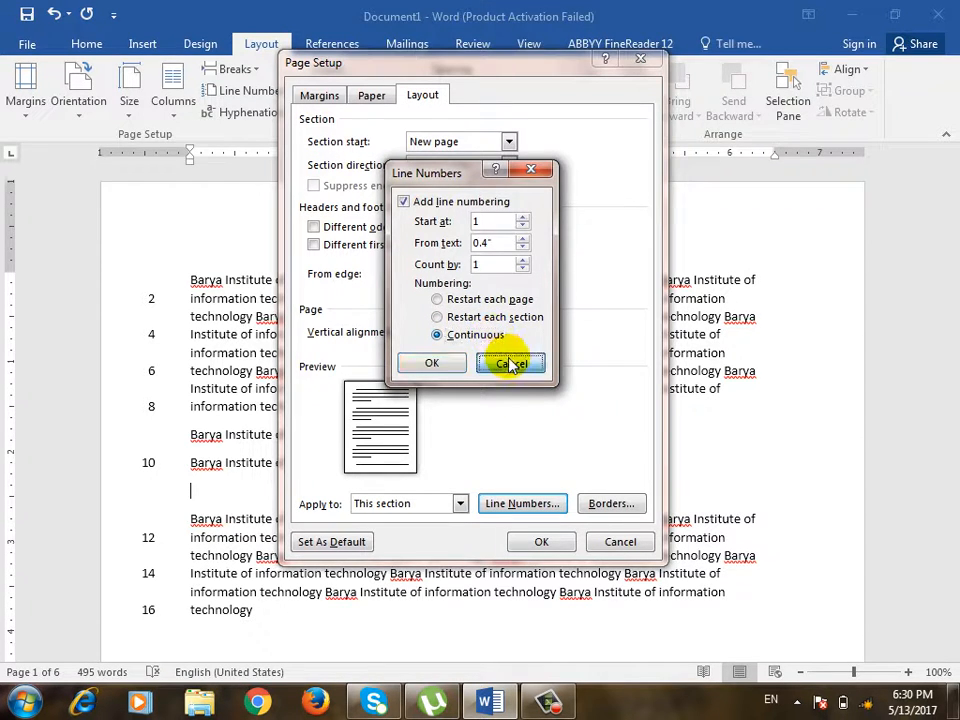
{"action": "left_click", "coordinate": [512, 361]}
{"action": "left_click", "coordinate": [620, 541]}
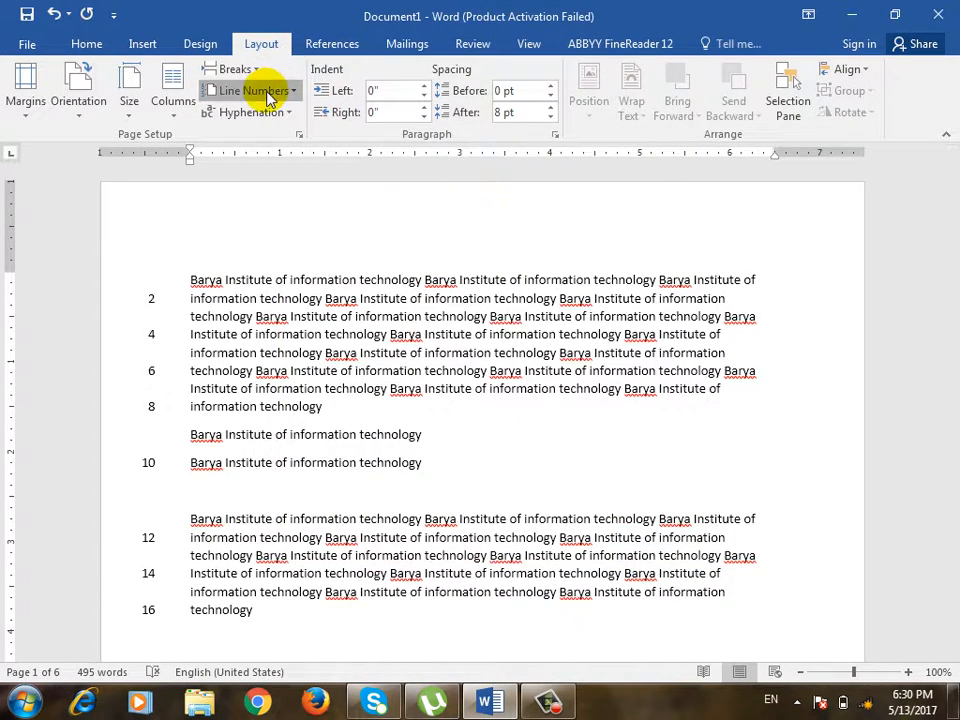
Step: Set line numbering to None for the current section on page 1
{"action": "left_click", "coordinate": [266, 91]}
{"action": "left_click", "coordinate": [245, 115]}
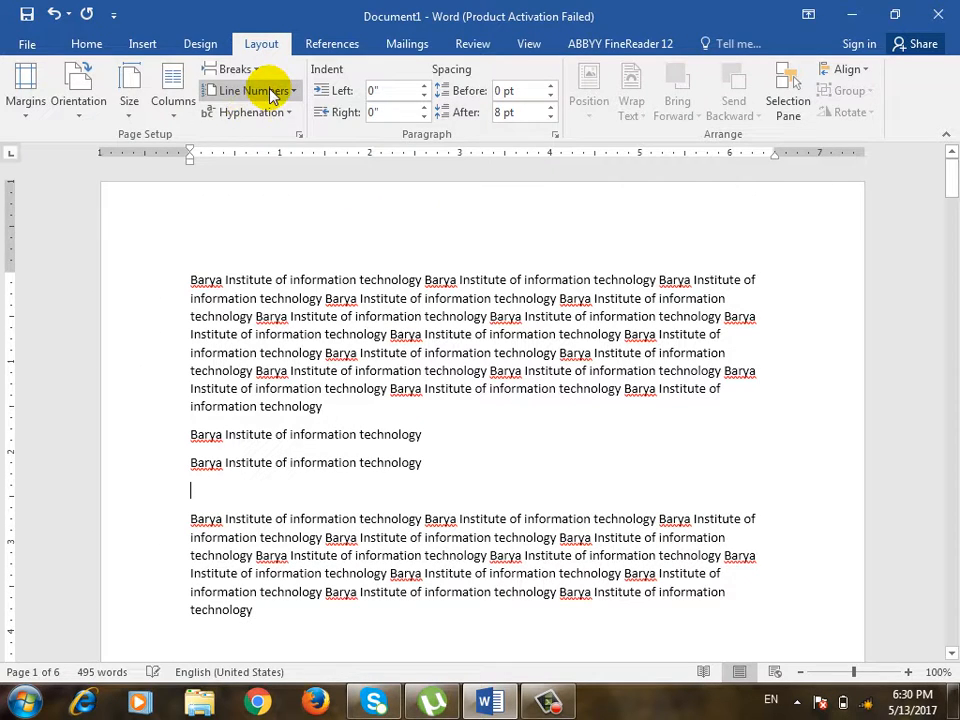
{"action": "left_click", "coordinate": [268, 90]}
{"action": "left_click", "coordinate": [275, 117]}
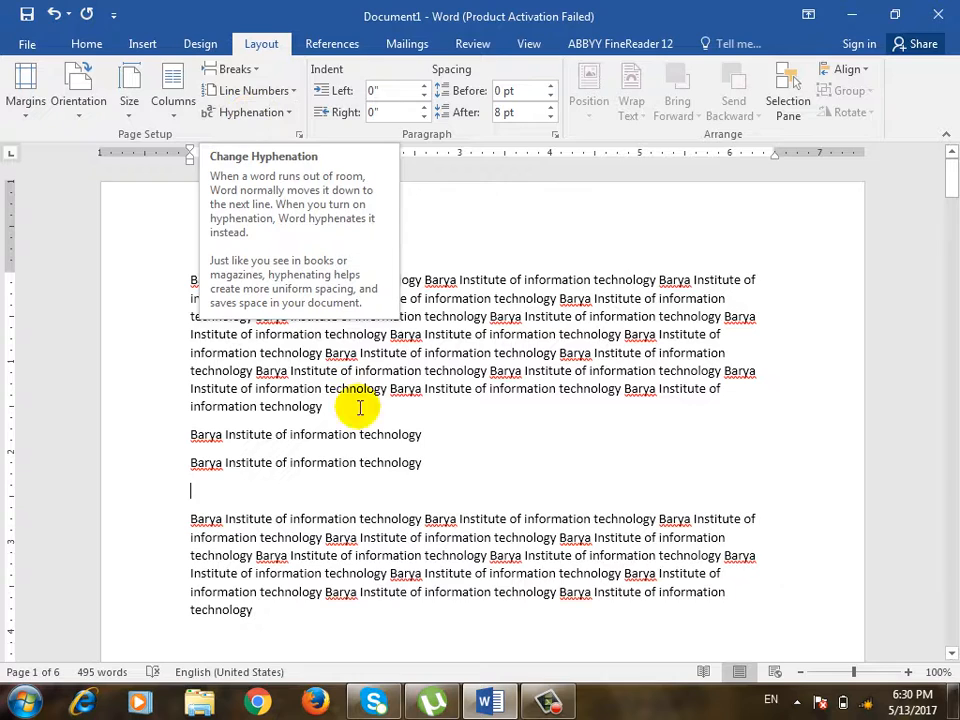
Step: Delete all of the document's text and set line numbering to None in the emptied document
{"action": "left_click", "coordinate": [489, 448]}
{"action": "left_click", "coordinate": [499, 476]}
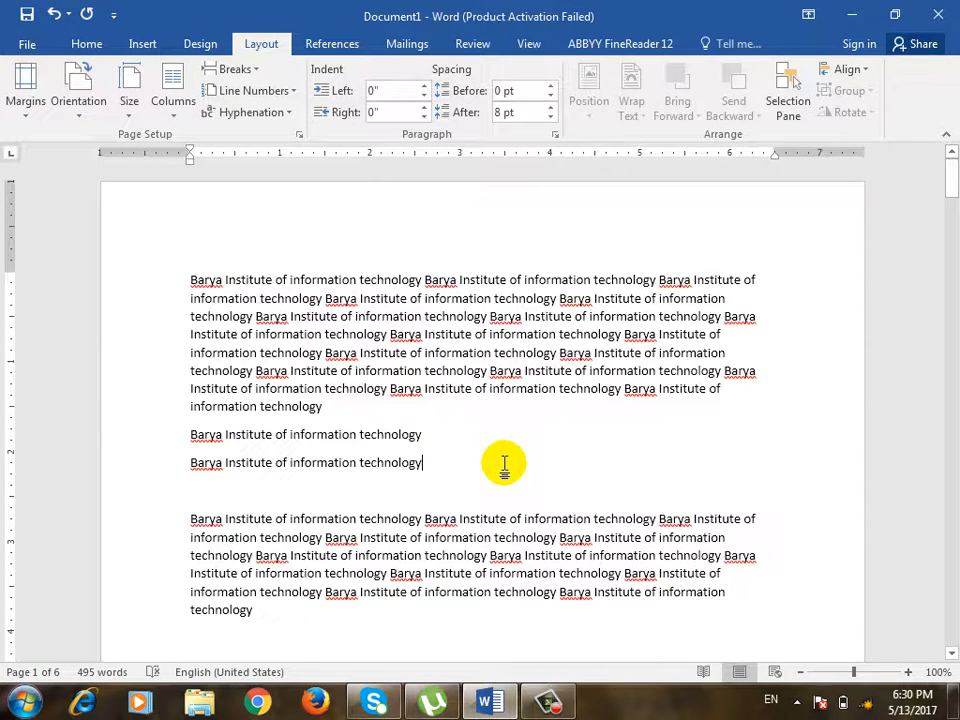
{"action": "left_click", "coordinate": [318, 490]}
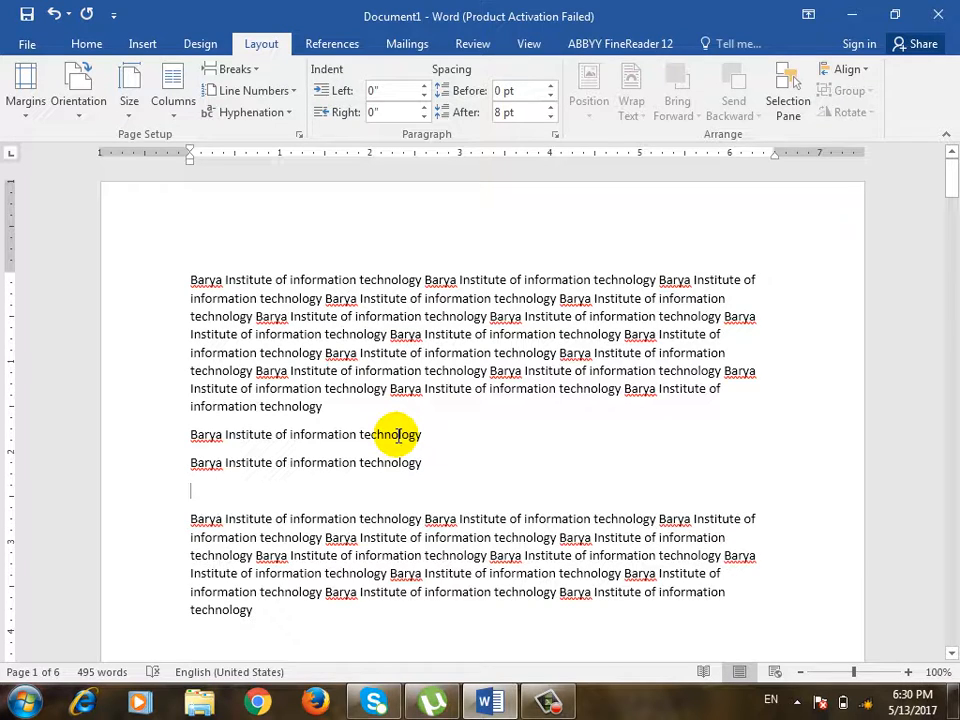
{"action": "key", "text": "ctrl+a"}
{"action": "key", "text": "Delete"}
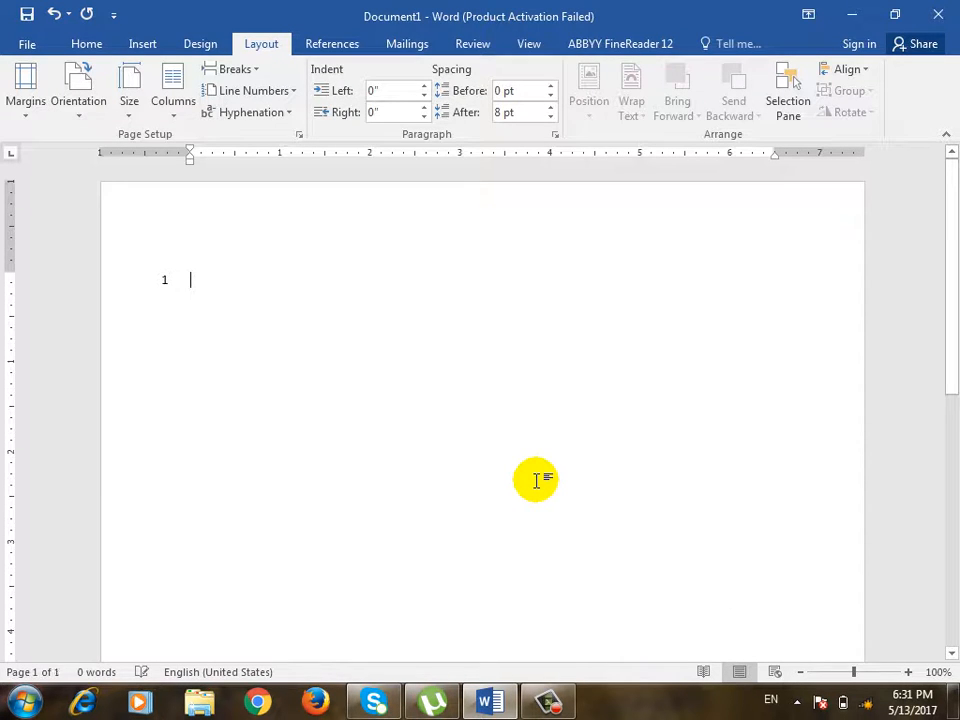
{"action": "left_click", "coordinate": [254, 91]}
{"action": "left_click", "coordinate": [245, 116]}
Step: Paste the copied sentence 18 times as one paragraph in the empty document
{"action": "key", "text": "ctrl+v"}
{"action": "key", "text": "ctrl+v"}
{"action": "key", "text": "ctrl+v"}
{"action": "key", "text": "ctrl+v"}
{"action": "key", "text": "ctrl+v"}
{"action": "key", "text": "ctrl+v"}
{"action": "key", "text": "ctrl+v"}
{"action": "key", "text": "ctrl+v"}
{"action": "key", "text": "ctrl+v"}
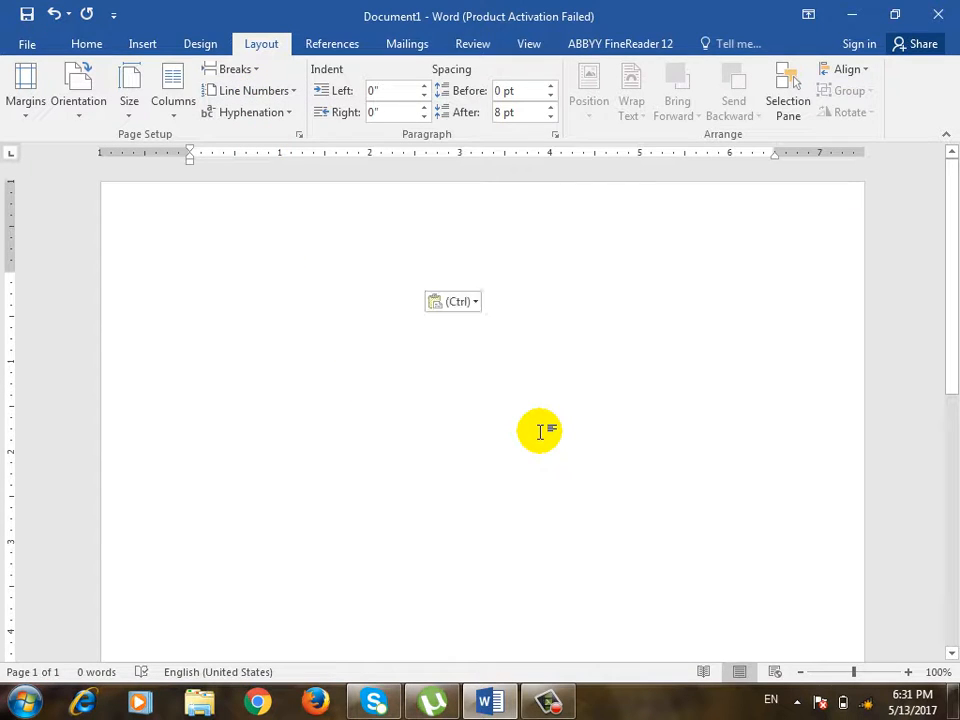
{"action": "key", "text": "ctrl+v"}
{"action": "key", "text": "ctrl+v"}
{"action": "key", "text": "ctrl+v"}
{"action": "key", "text": "ctrl+v"}
{"action": "key", "text": "ctrl+v"}
{"action": "key", "text": "ctrl+v"}
{"action": "key", "text": "ctrl+v"}
{"action": "key", "text": "ctrl+v"}
{"action": "key", "text": "ctrl+v"}
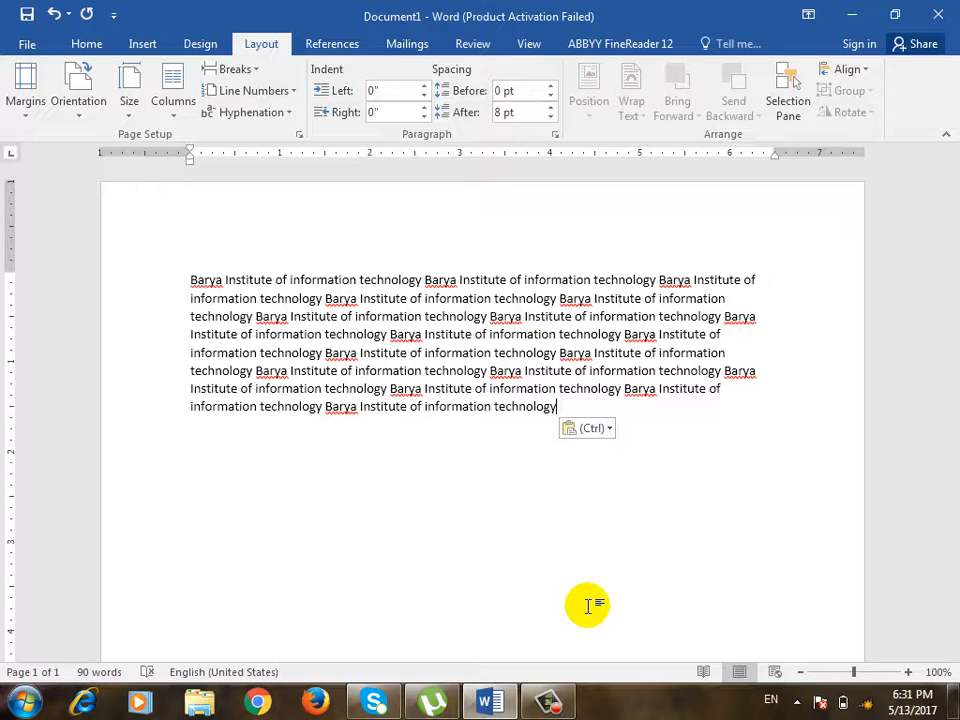
Step: Try justifying the pasted paragraph, and return it to left alignment
{"action": "left_click", "coordinate": [84, 44]}
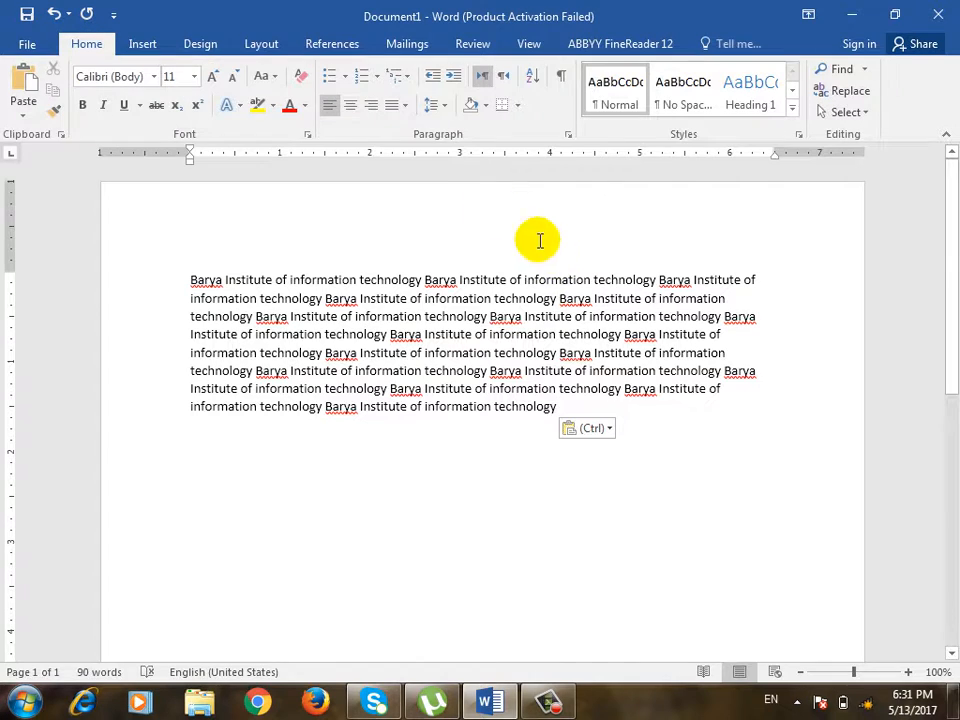
{"action": "left_click", "coordinate": [404, 105]}
{"action": "left_click", "coordinate": [412, 126]}
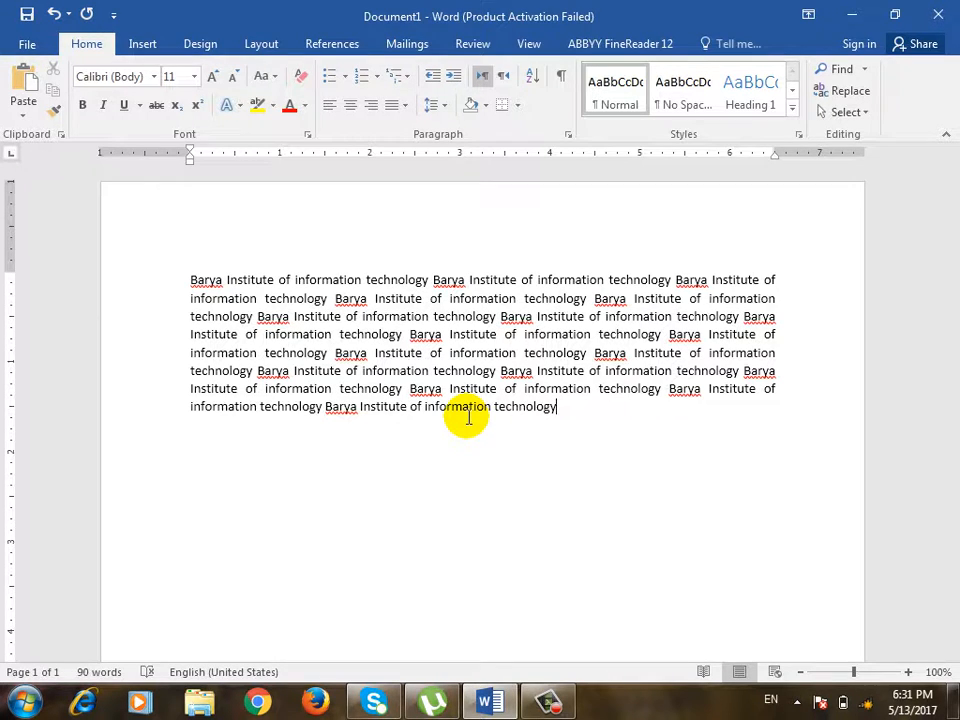
{"action": "key", "text": "ctrl+l"}
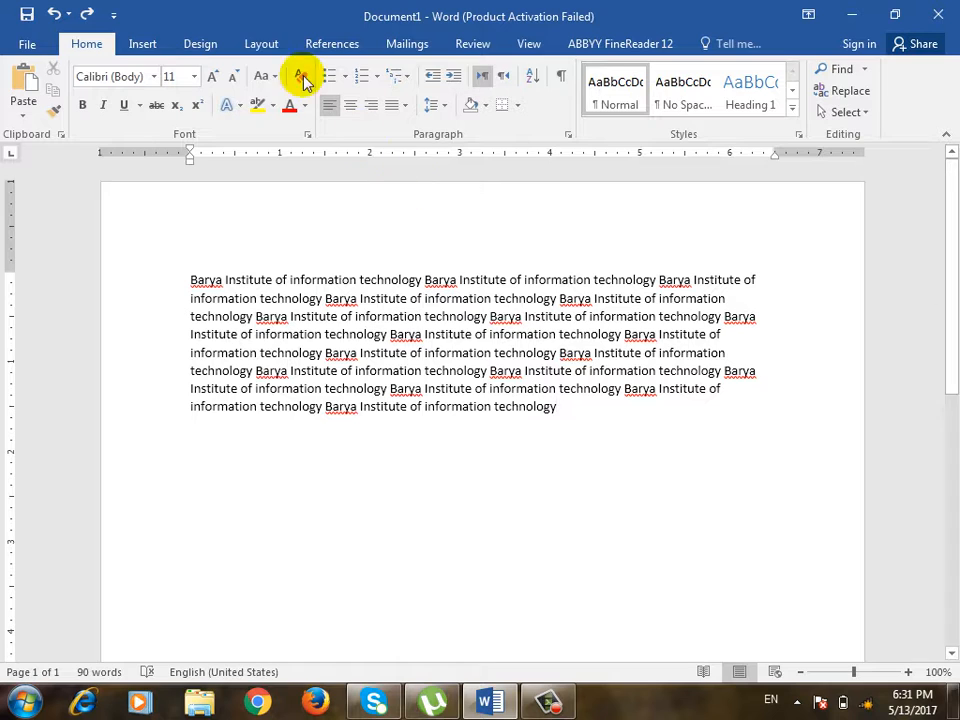
Step: Turn on automatic hyphenation for the document
{"action": "left_click", "coordinate": [266, 46]}
{"action": "left_click", "coordinate": [293, 118]}
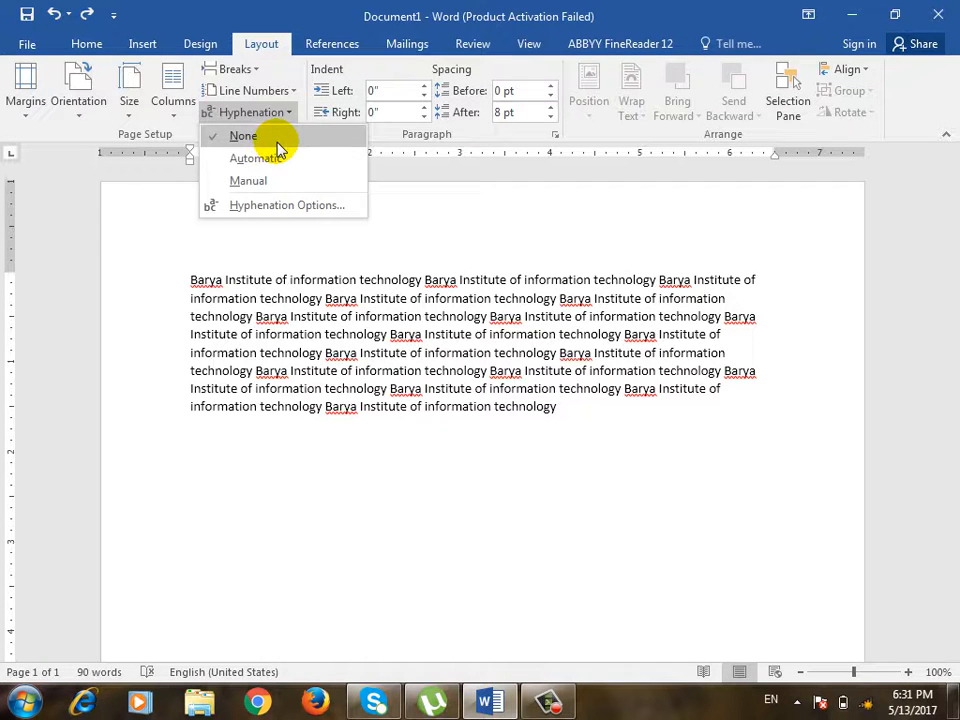
{"action": "left_click", "coordinate": [290, 160]}
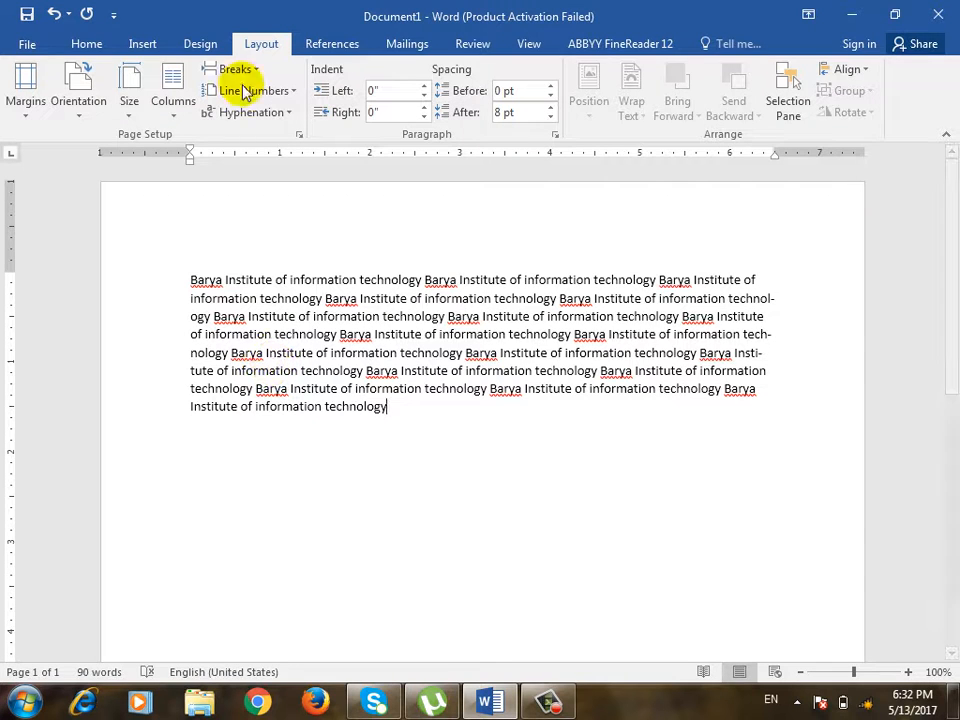
Step: Review the hyphenation options for automatic hyphenation, words in CAPS and the consecutive hyphens limit, and close them without changes
{"action": "left_click", "coordinate": [288, 114]}
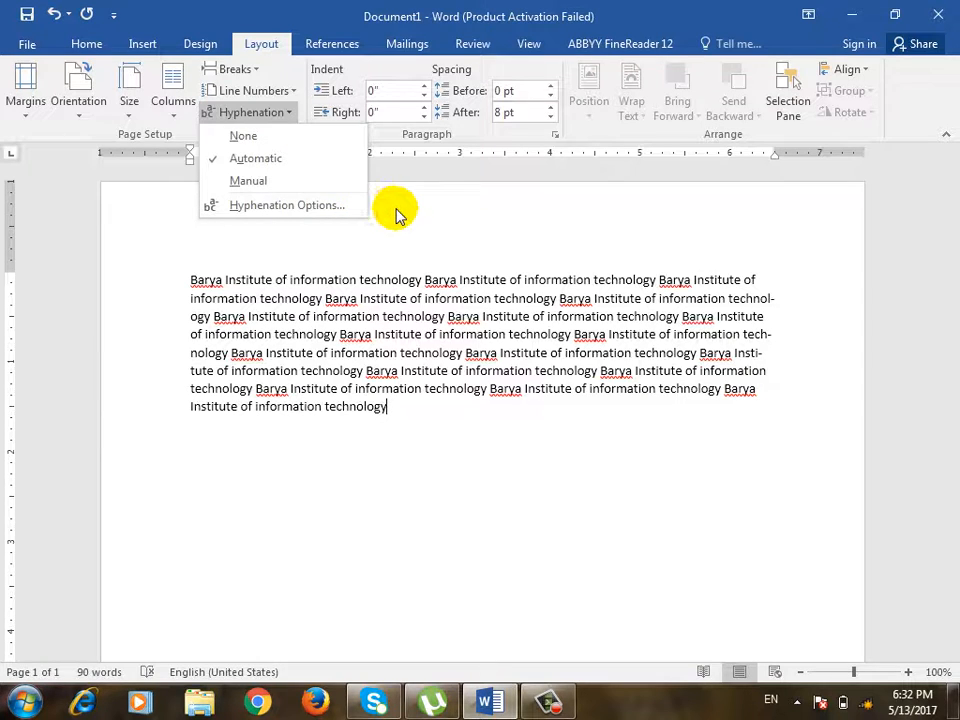
{"action": "left_click", "coordinate": [291, 206]}
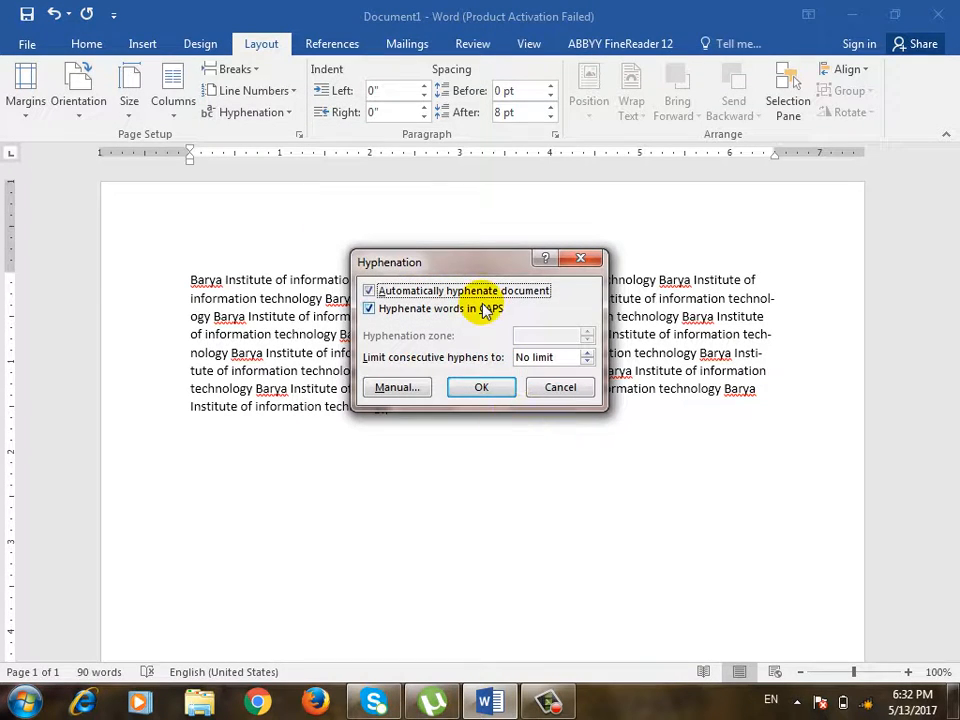
{"action": "left_click", "coordinate": [410, 294]}
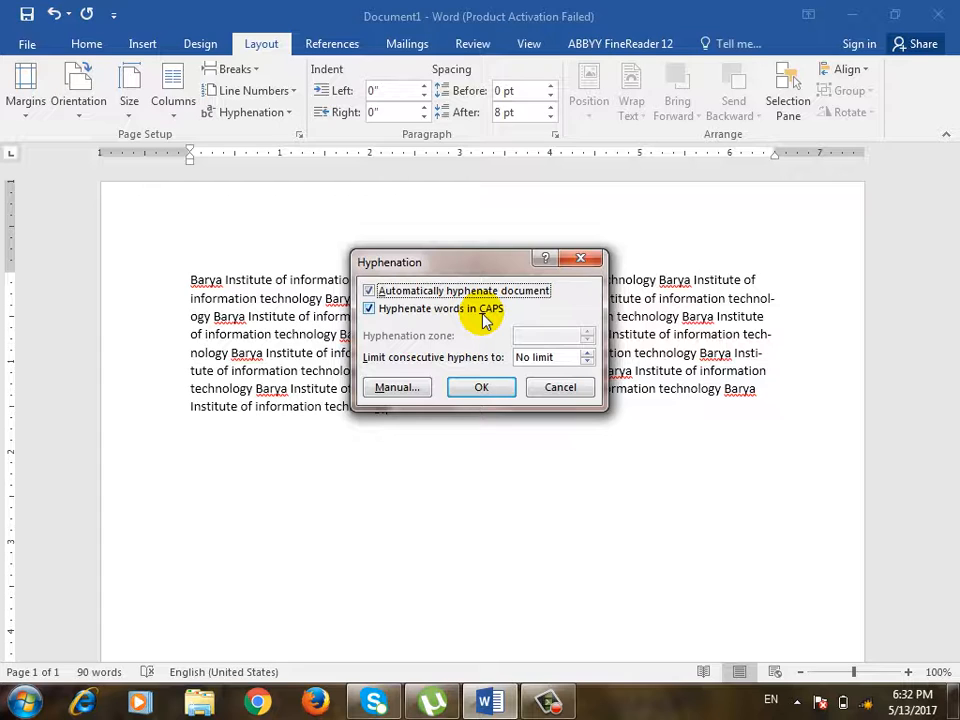
{"action": "left_click", "coordinate": [414, 318]}
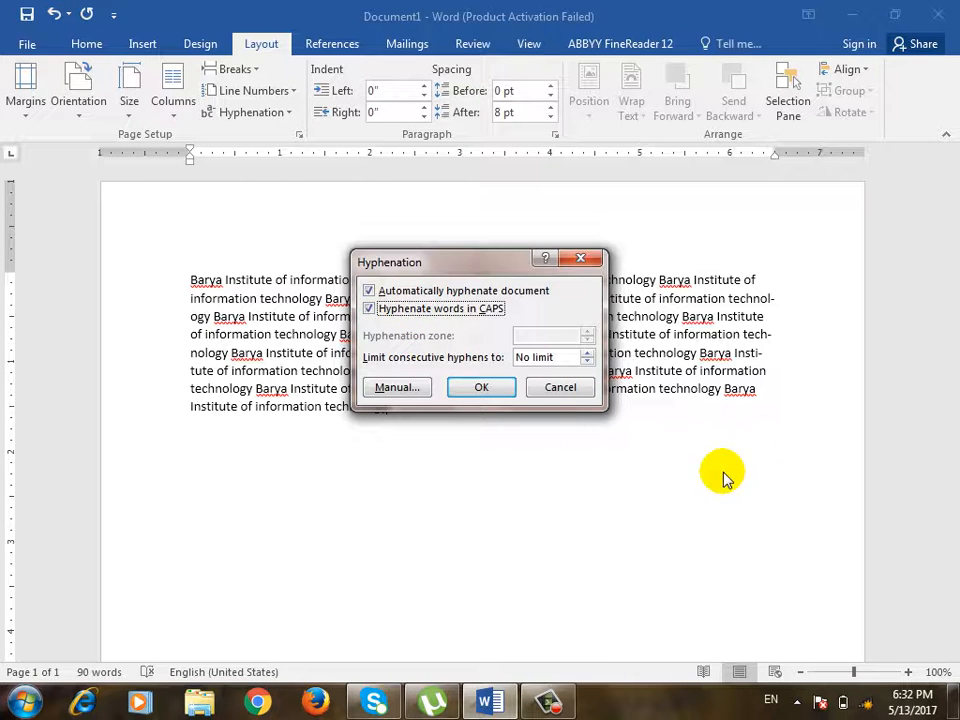
{"action": "left_click", "coordinate": [587, 361]}
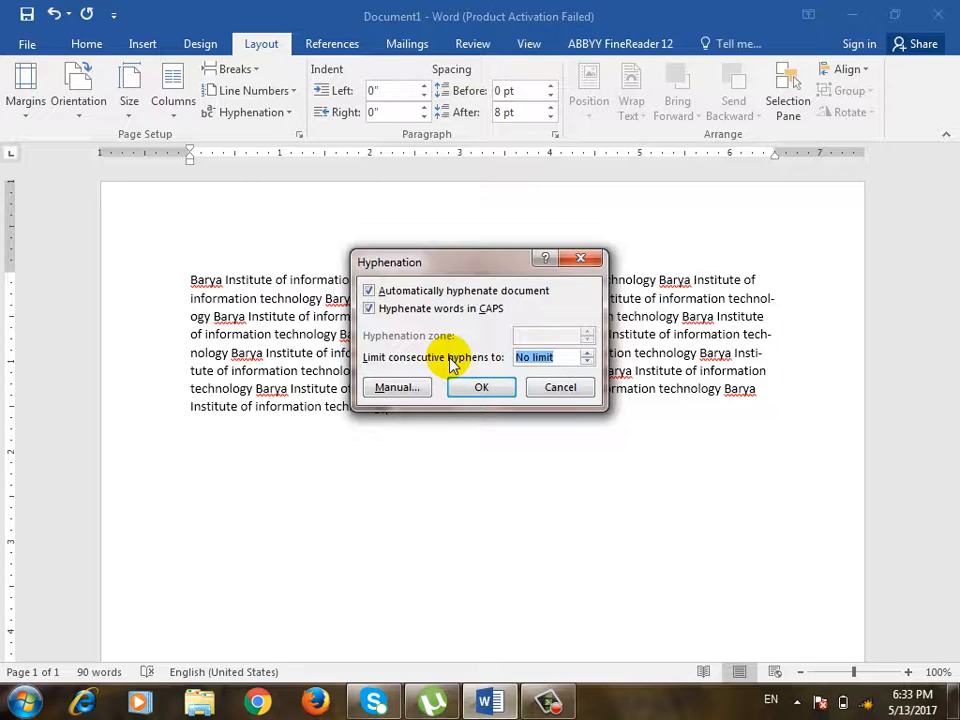
{"action": "left_click", "coordinate": [568, 389]}
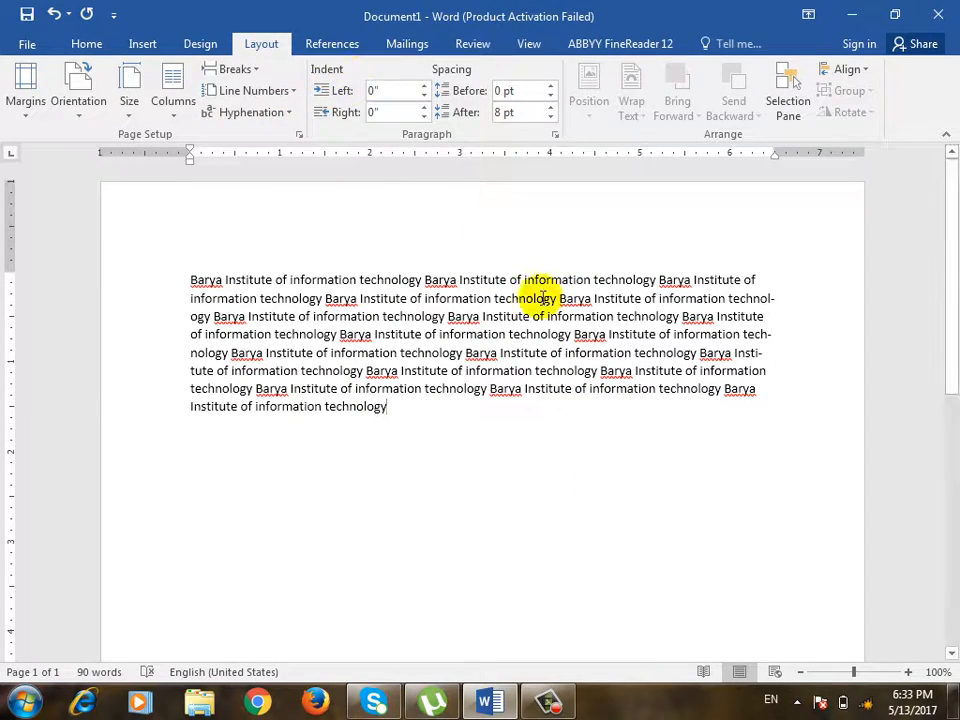
{"action": "left_click", "coordinate": [80, 44]}
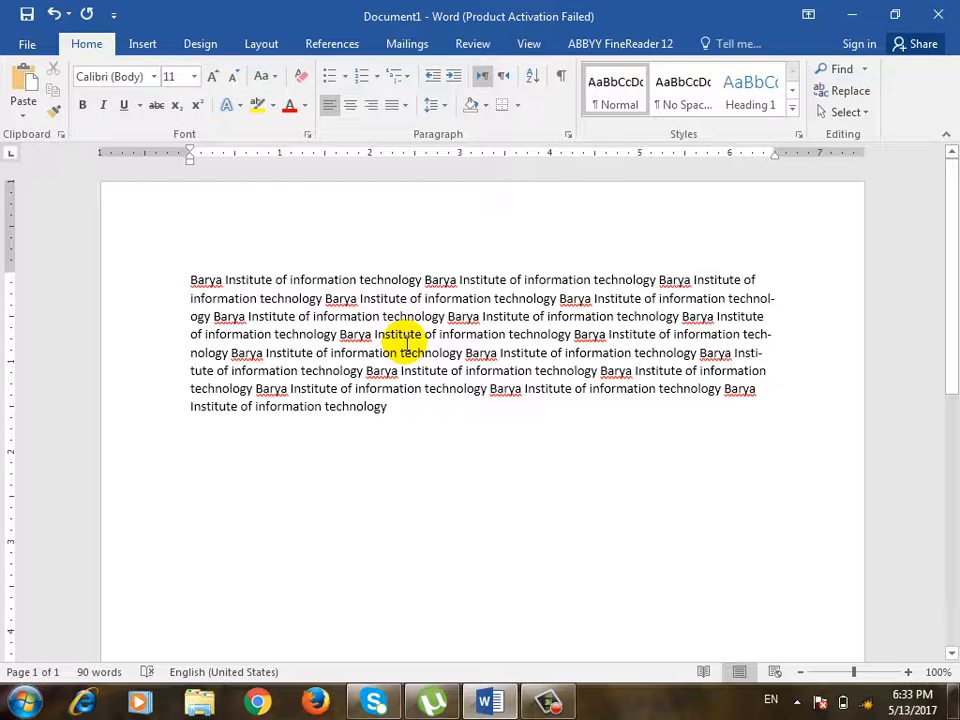
{"action": "left_click", "coordinate": [272, 46]}
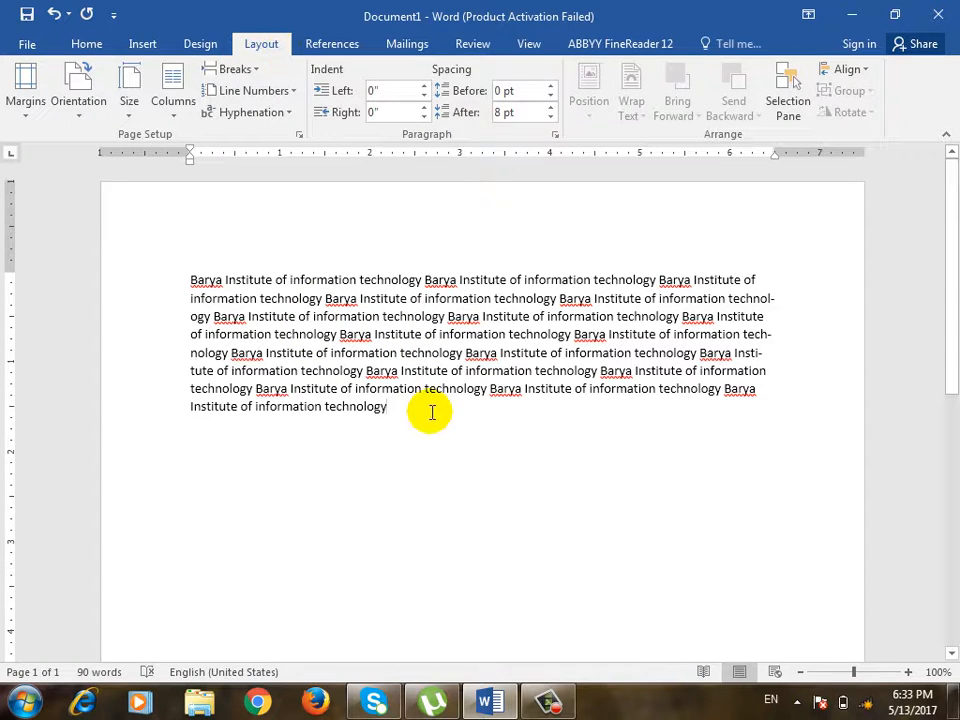
Step: Add a second paragraph below the first, repeating "Barya Institute of information technology" six times after a blank line
{"action": "key", "text": "Return"}
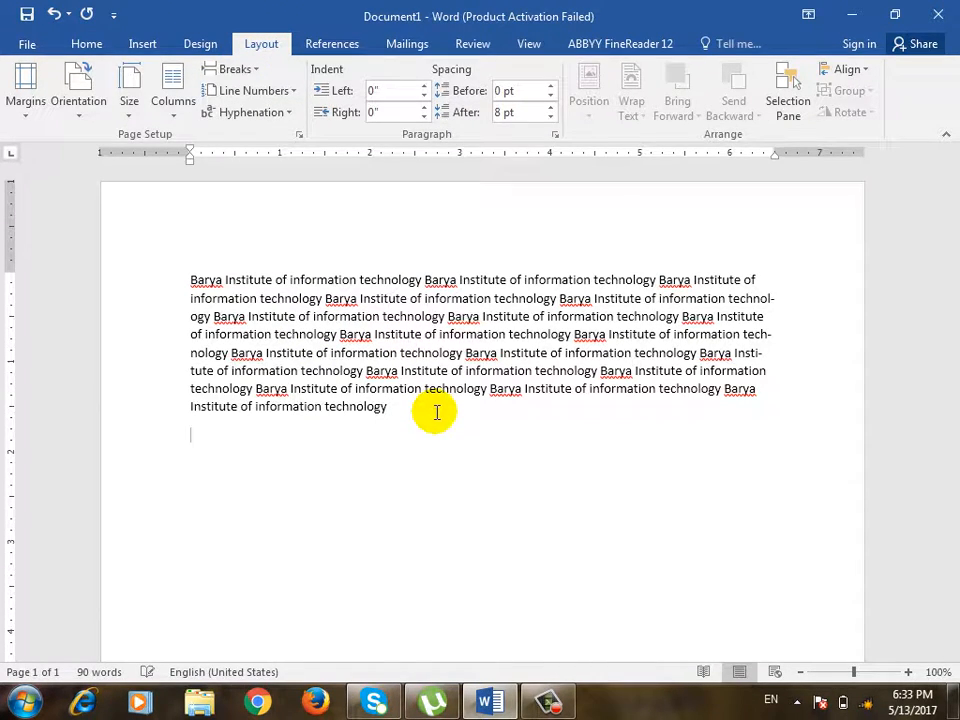
{"action": "key", "text": "Return"}
{"action": "type", "text": "Barya Institute of information technology Barya Institute of information technology Barya Institute of information technology Barya Institute of information technology Barya Institute of information technology"}
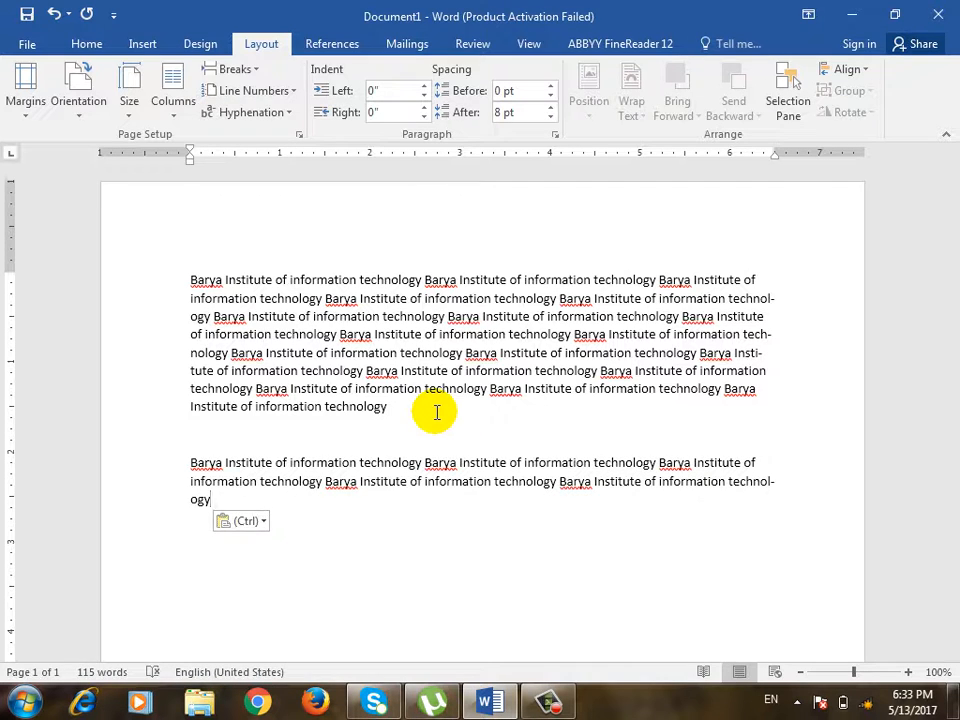
{"action": "type", "text": "Barya Institute of information technology"}
Step: Add a third paragraph after another blank line, repeating "Barya Institute of information technology" five times
{"action": "key", "text": "Return"}
{"action": "key", "text": "ctrl+v"}
{"action": "key", "text": "ctrl+v"}
{"action": "key", "text": "ctrl+v"}
{"action": "key", "text": "ctrl+v"}
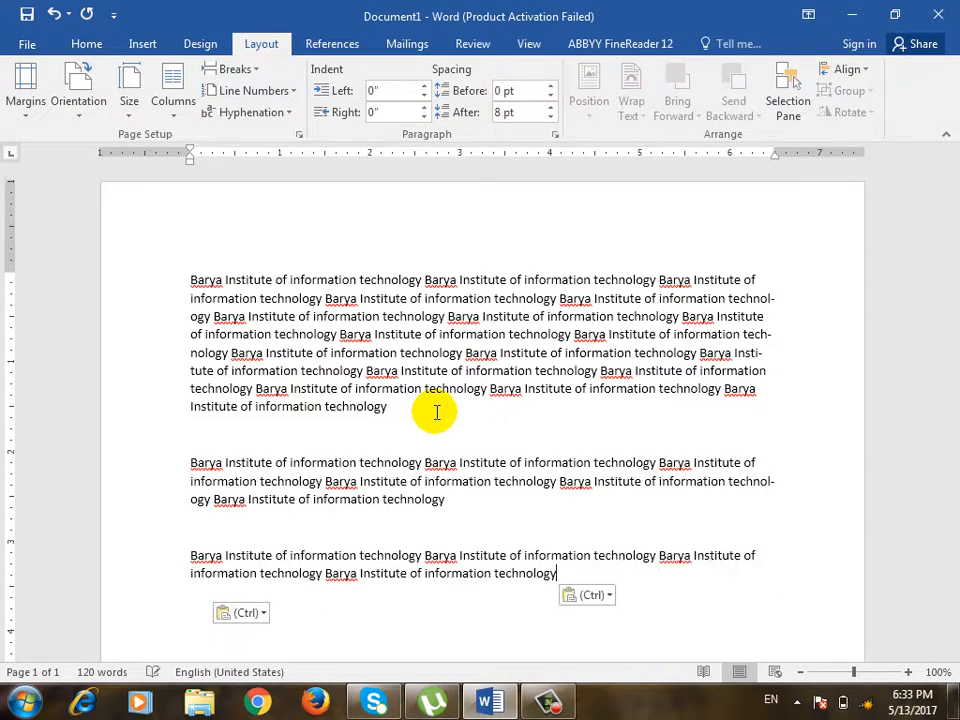
{"action": "type", "text": "Barya Institute of information technology"}
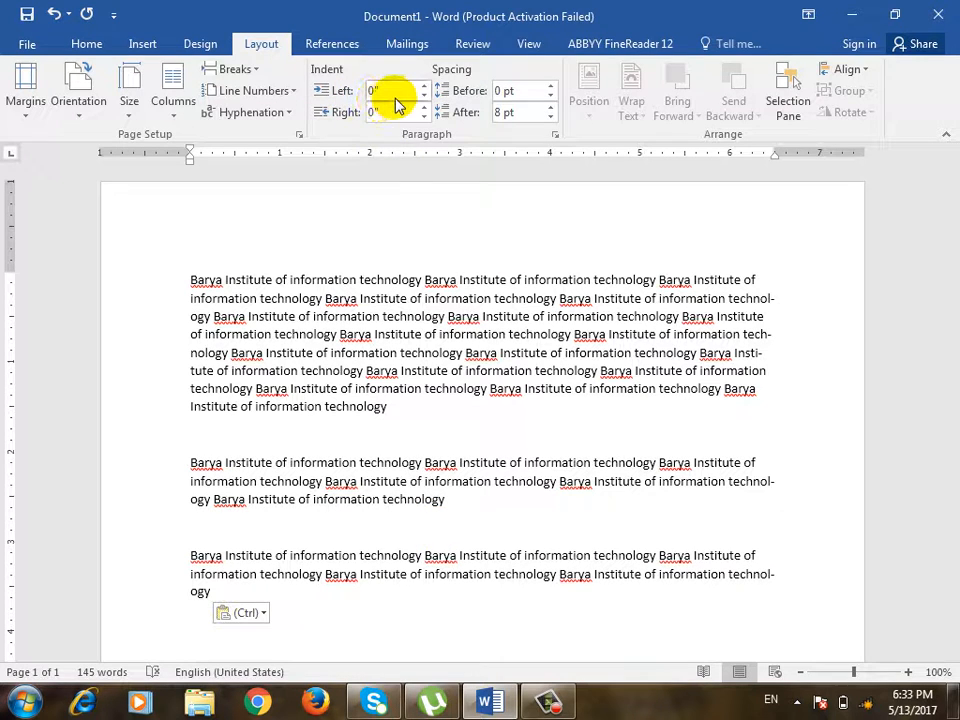
Step: Indent the middle paragraph by 0.3" on the left and 0.5" on the right
{"action": "left_click", "coordinate": [425, 87]}
{"action": "left_click", "coordinate": [425, 87]}
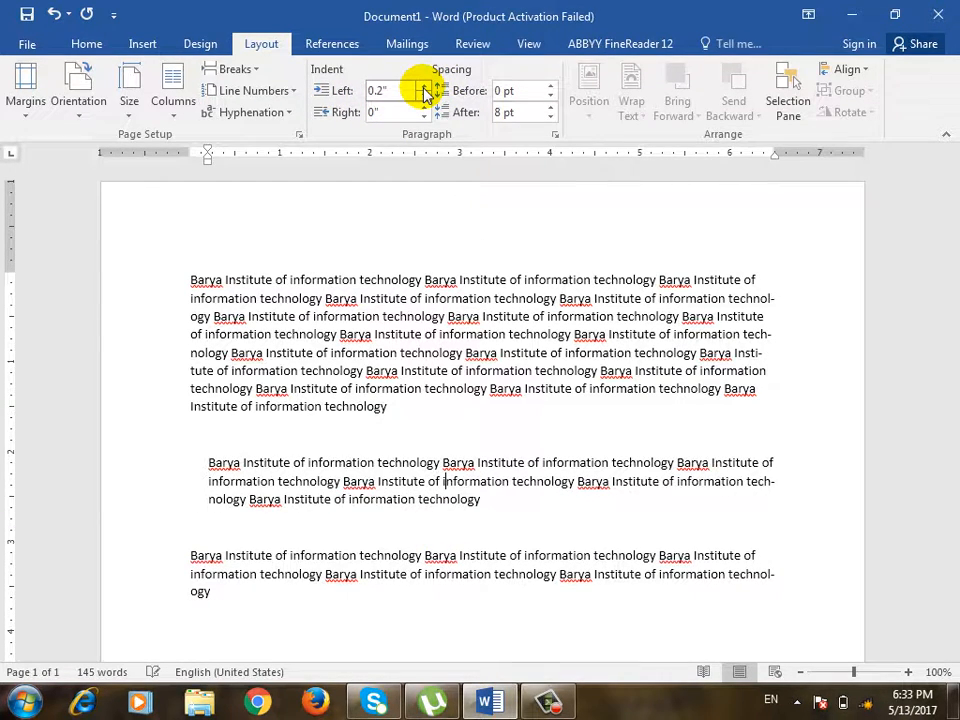
{"action": "left_click", "coordinate": [425, 87]}
{"action": "left_click", "coordinate": [425, 108]}
{"action": "left_click", "coordinate": [425, 108]}
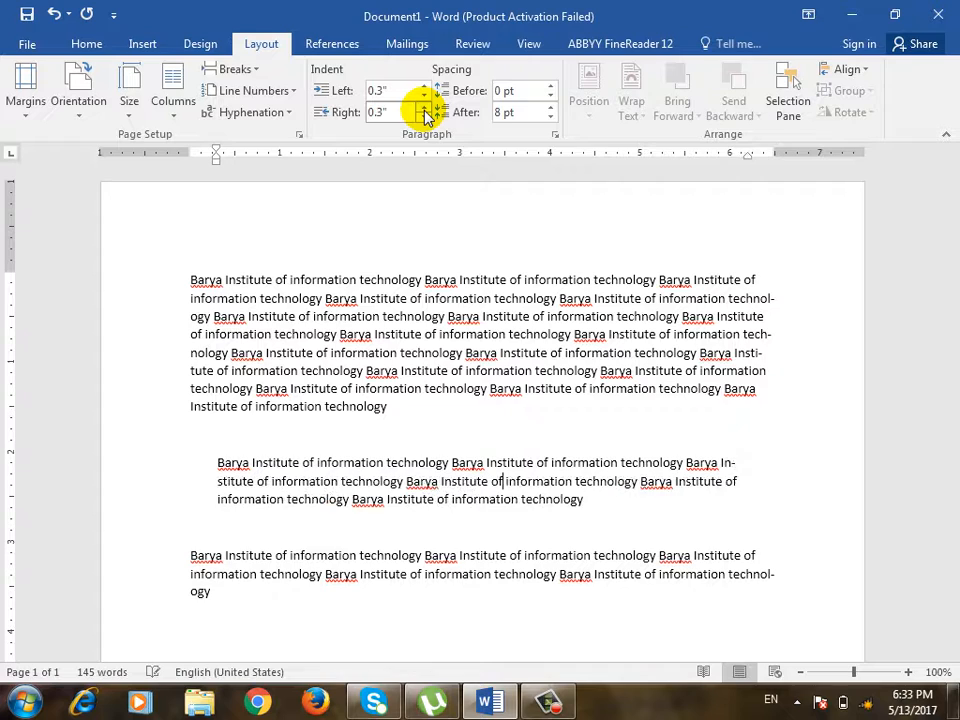
{"action": "left_click", "coordinate": [425, 108]}
{"action": "left_click", "coordinate": [425, 108]}
{"action": "left_click", "coordinate": [425, 108]}
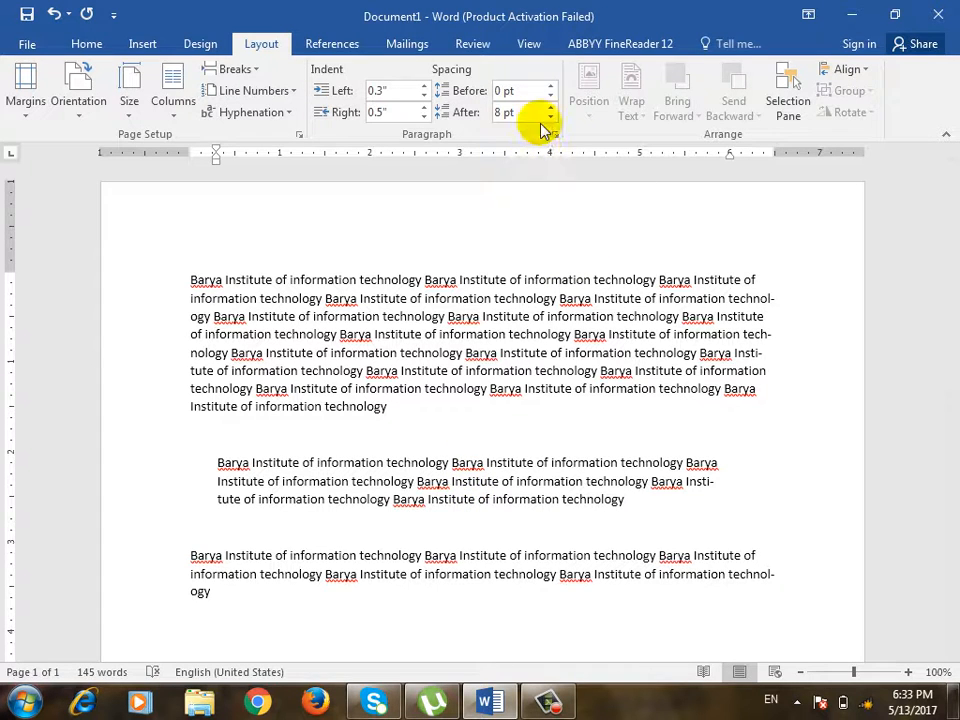
Step: Try raising the middle paragraph's spacing before to 54 pt, and return it to 0 pt
{"action": "left_click", "coordinate": [550, 86]}
{"action": "left_click", "coordinate": [550, 86]}
{"action": "left_click", "coordinate": [550, 86]}
{"action": "left_click", "coordinate": [550, 86]}
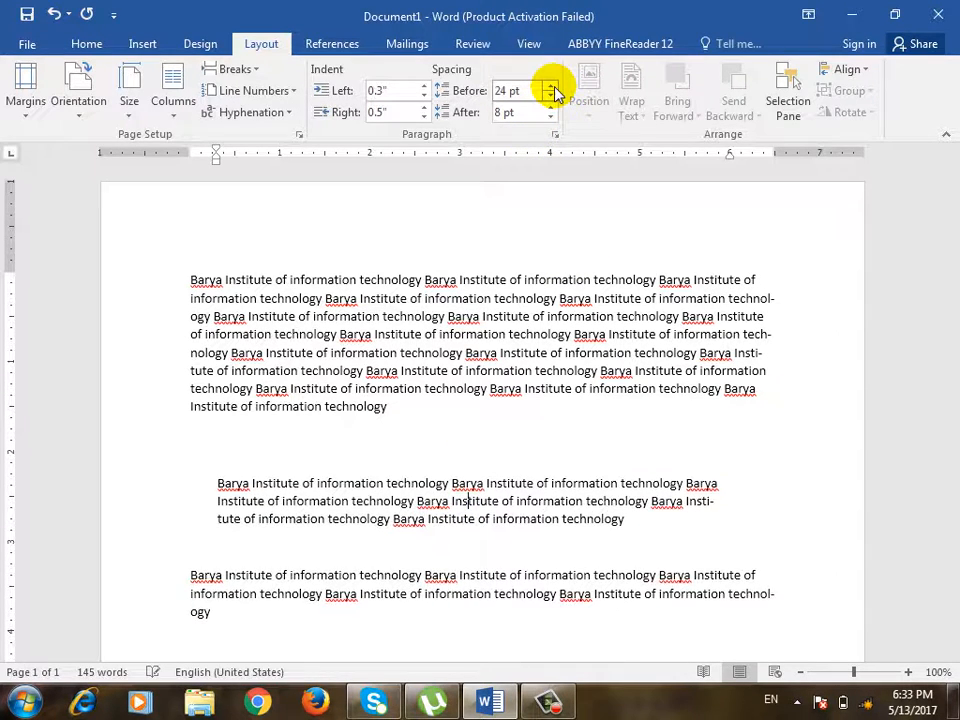
{"action": "left_click", "coordinate": [550, 86]}
{"action": "left_click", "coordinate": [550, 86]}
{"action": "left_click", "coordinate": [550, 86]}
{"action": "left_click", "coordinate": [550, 86]}
{"action": "left_click", "coordinate": [550, 86]}
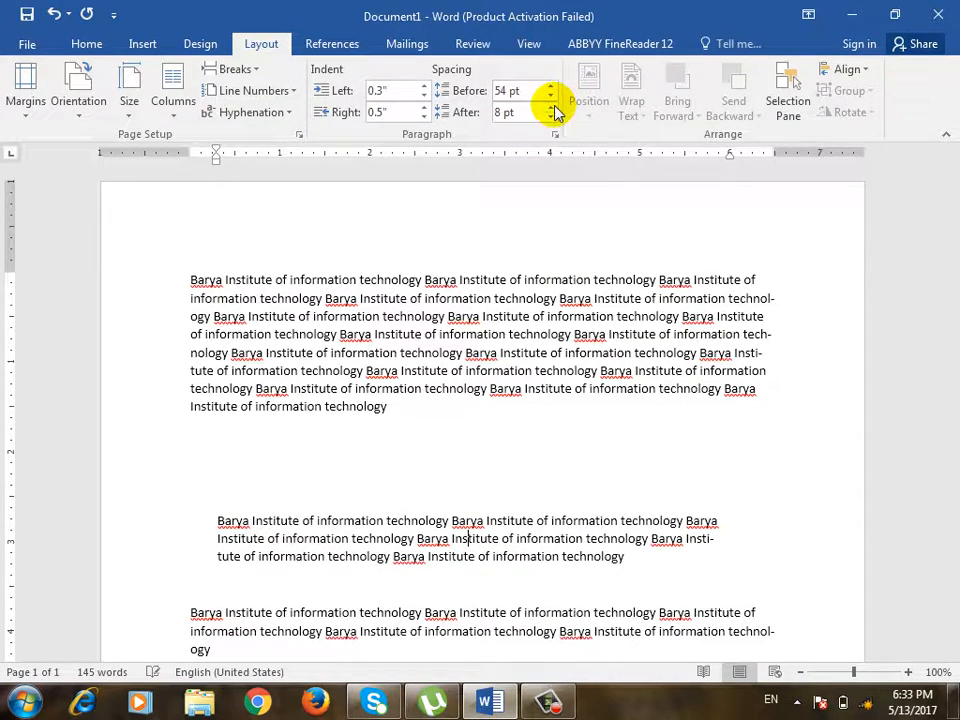
{"action": "left_click", "coordinate": [550, 97]}
{"action": "double_click", "coordinate": [550, 97]}
{"action": "double_click", "coordinate": [550, 97]}
{"action": "double_click", "coordinate": [550, 97]}
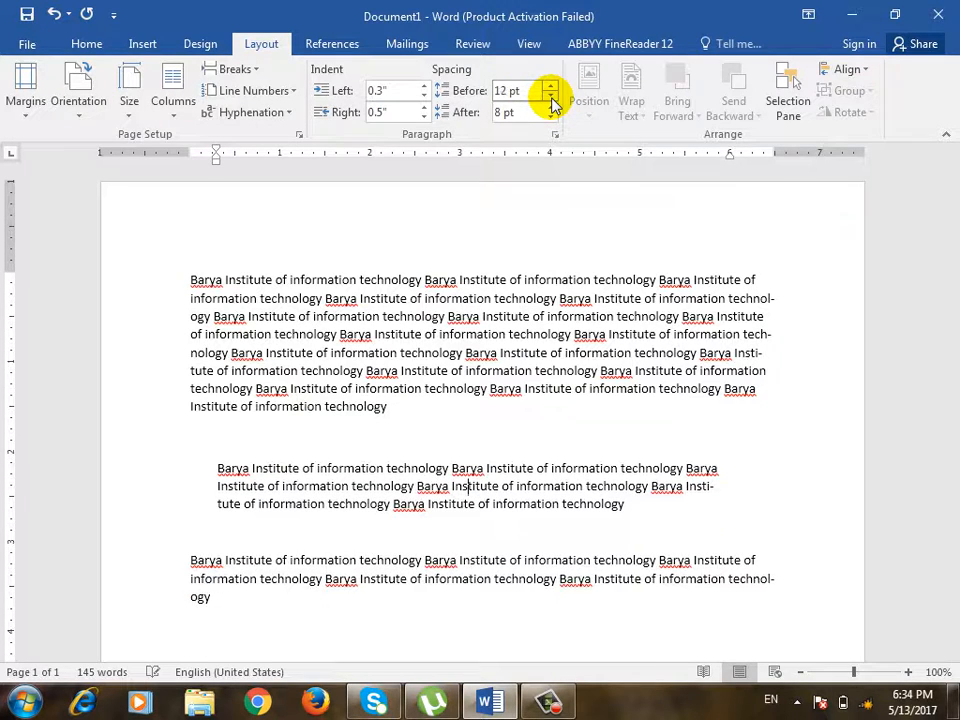
{"action": "double_click", "coordinate": [550, 97]}
Step: Try 36 pt spacing after the middle paragraph, and reduce that spacing to Auto
{"action": "left_click", "coordinate": [551, 107]}
{"action": "left_click", "coordinate": [551, 107]}
{"action": "left_click", "coordinate": [551, 107]}
{"action": "left_click", "coordinate": [551, 107]}
{"action": "left_click", "coordinate": [551, 107]}
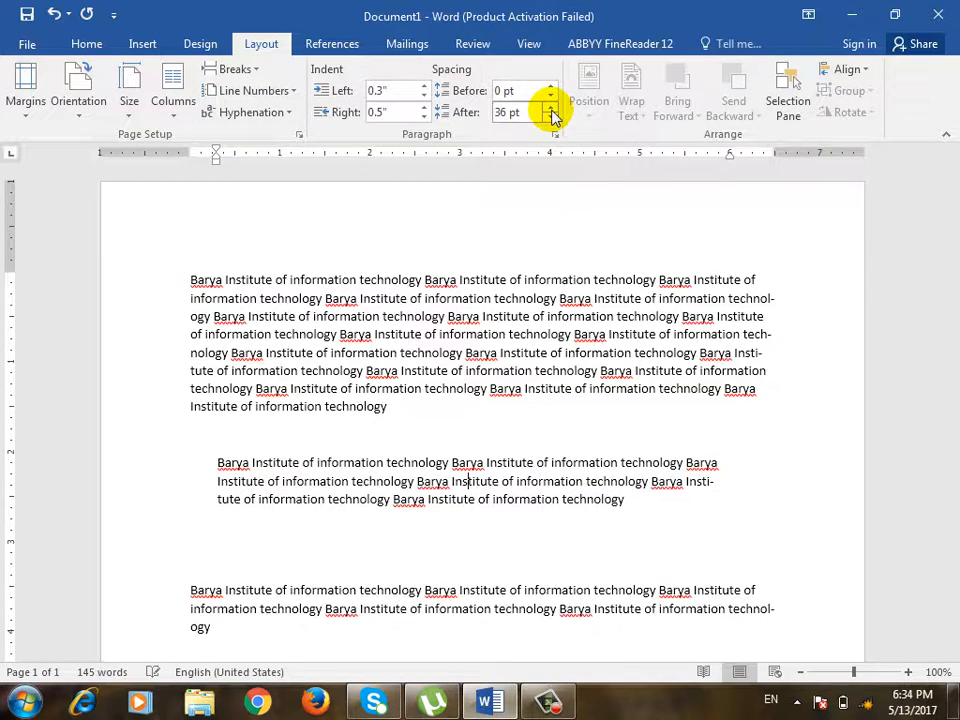
{"action": "left_click", "coordinate": [551, 117]}
{"action": "left_click", "coordinate": [551, 117]}
{"action": "left_click", "coordinate": [551, 117]}
{"action": "left_click", "coordinate": [551, 117]}
{"action": "left_click", "coordinate": [551, 117]}
{"action": "left_click", "coordinate": [551, 117]}
{"action": "left_click", "coordinate": [551, 117]}
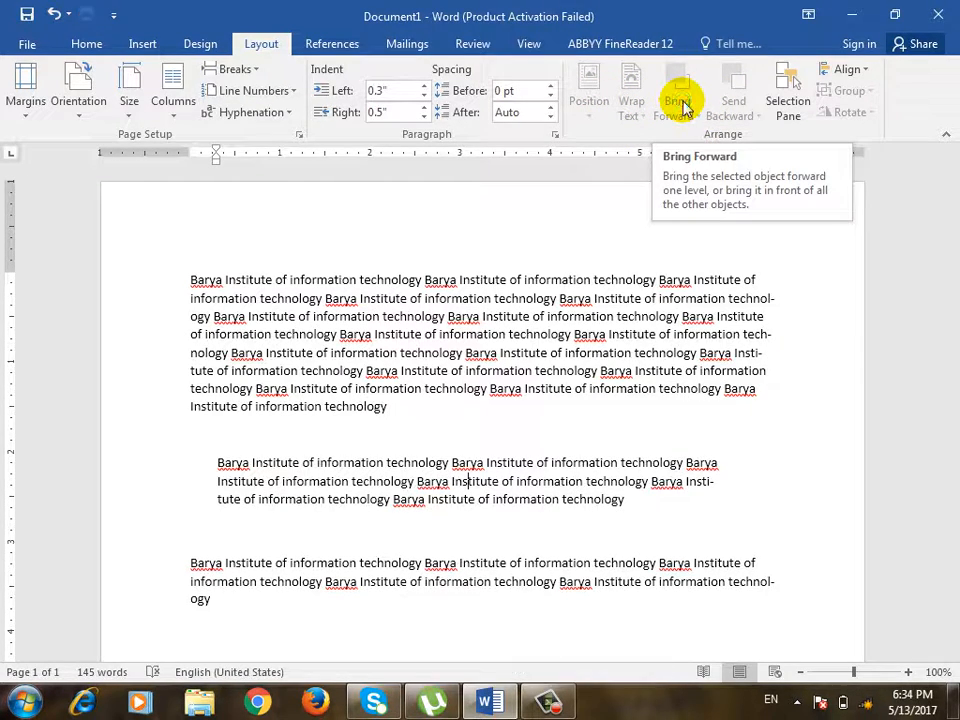
Step: Add an empty line at the end of the document, and draw a large oval over the first two paragraphs
{"action": "left_click", "coordinate": [414, 431]}
{"action": "left_click", "coordinate": [465, 560]}
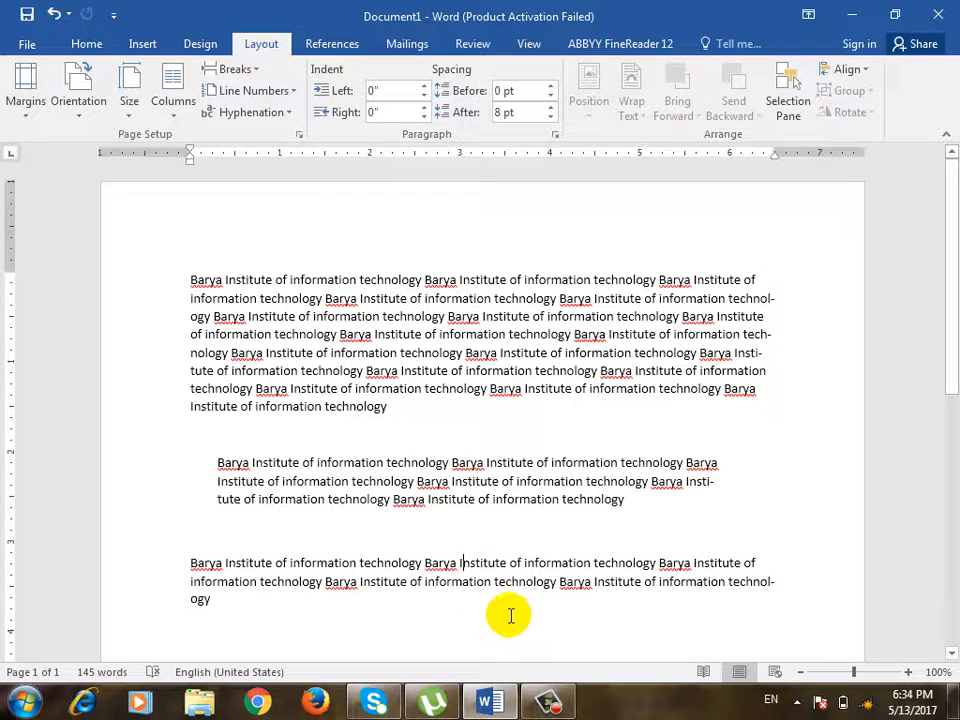
{"action": "key", "text": "ctrl+End"}
{"action": "key", "text": "Return"}
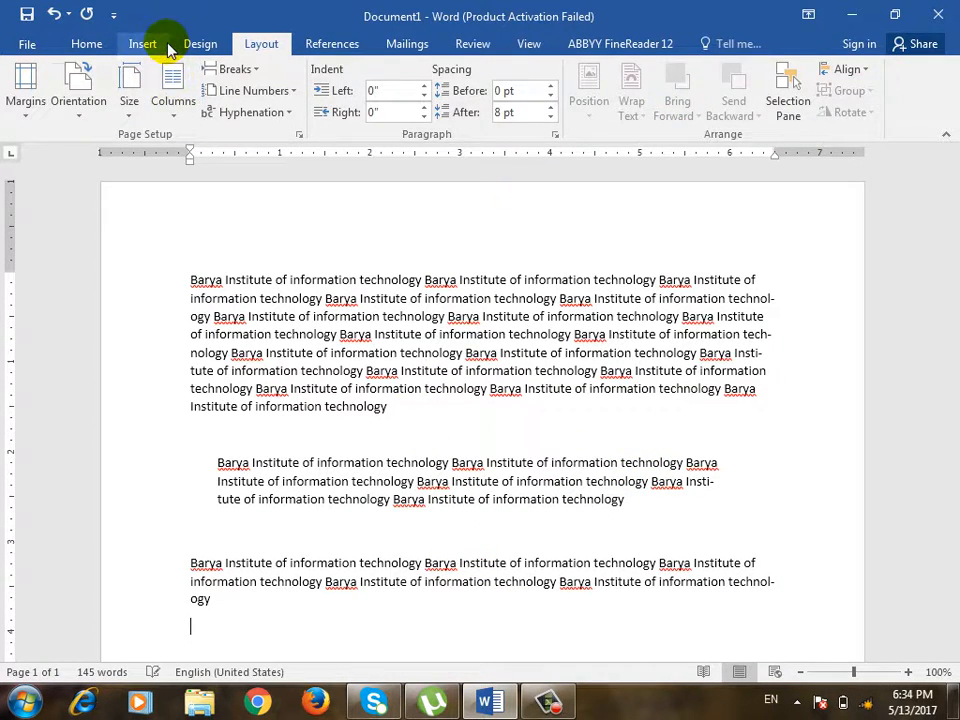
{"action": "left_click", "coordinate": [142, 44]}
{"action": "left_click", "coordinate": [201, 105]}
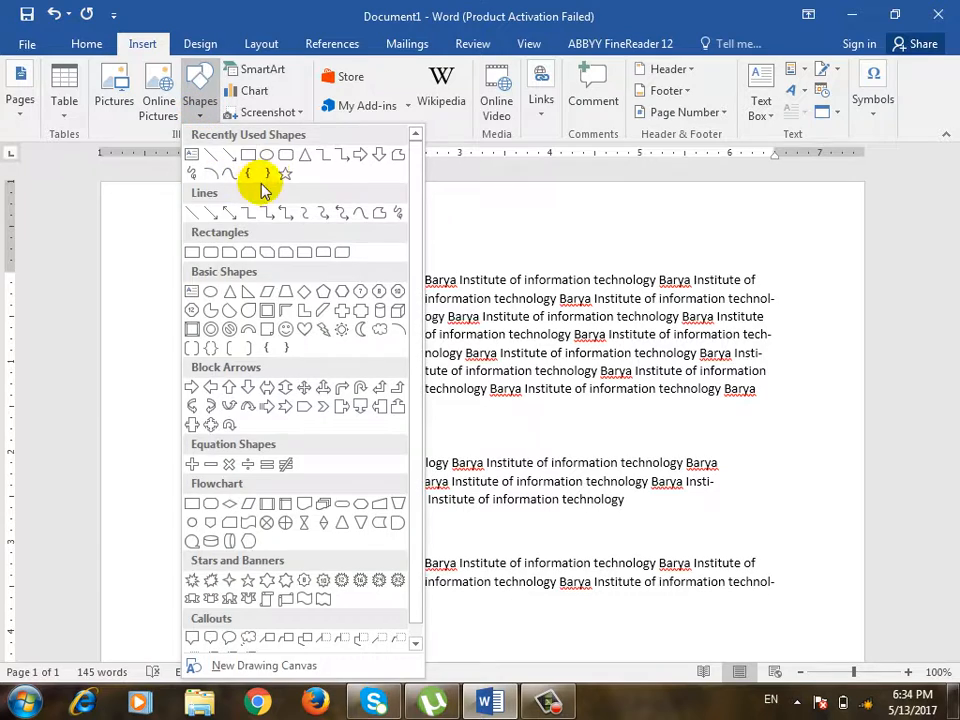
{"action": "left_click", "coordinate": [260, 156]}
{"action": "mouse_move", "coordinate": [410, 296]}
{"action": "left_mouse_down"}
{"action": "mouse_move", "coordinate": [668, 507]}
{"action": "mouse_move", "coordinate": [666, 527]}
{"action": "left_mouse_up"}
Step: Look through the position and text wrapping options for the selected oval
{"action": "left_click", "coordinate": [259, 44]}
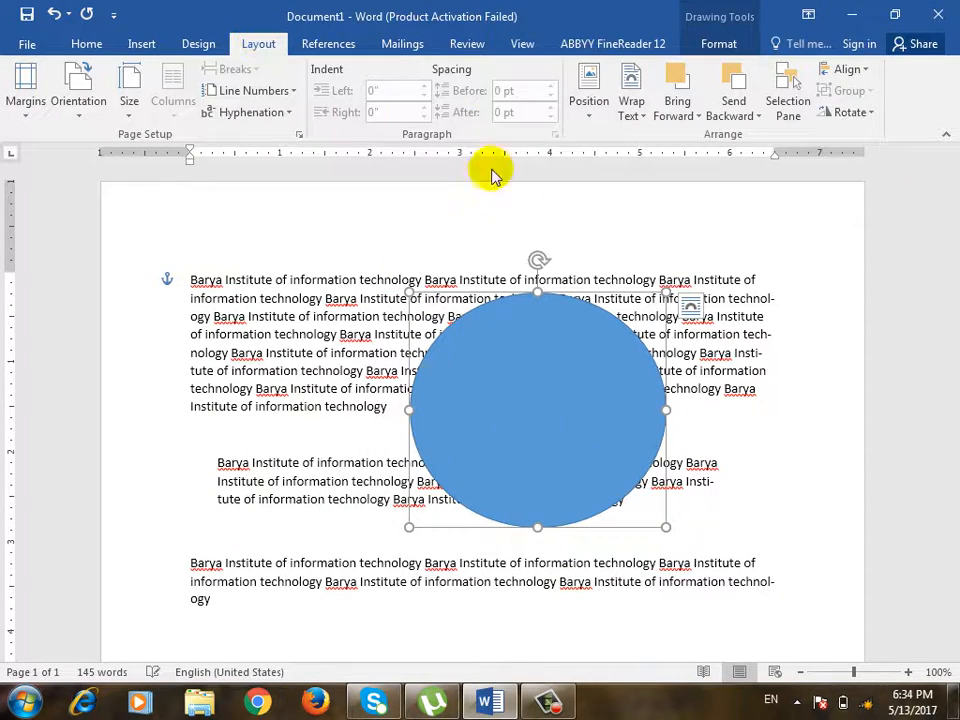
{"action": "left_click", "coordinate": [589, 115]}
{"action": "left_click", "coordinate": [621, 118]}
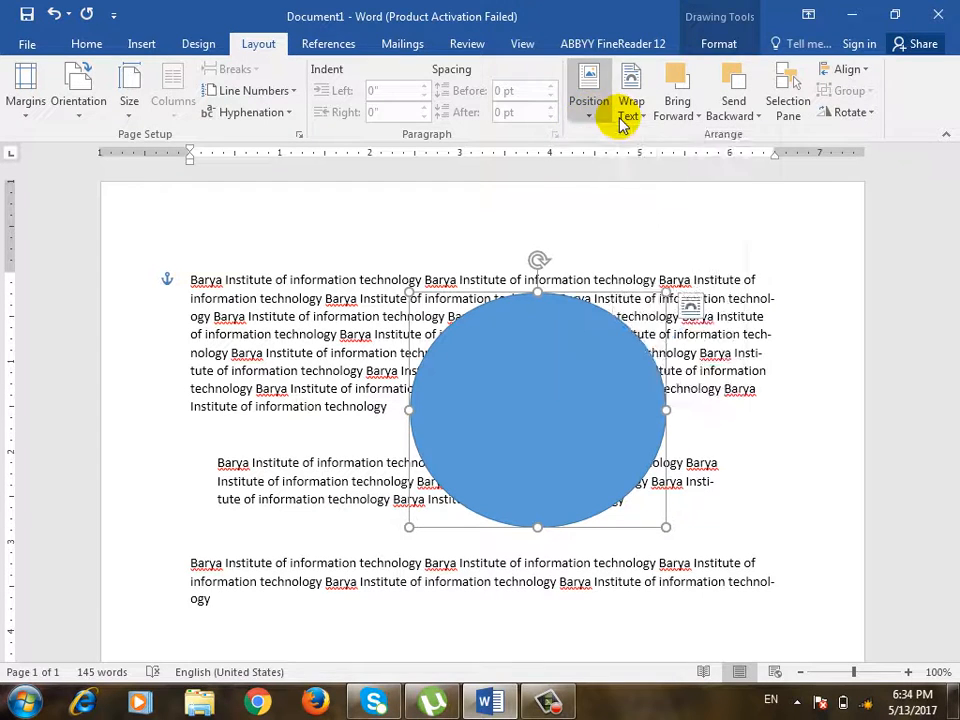
{"action": "left_click", "coordinate": [622, 118]}
{"action": "left_click", "coordinate": [657, 181]}
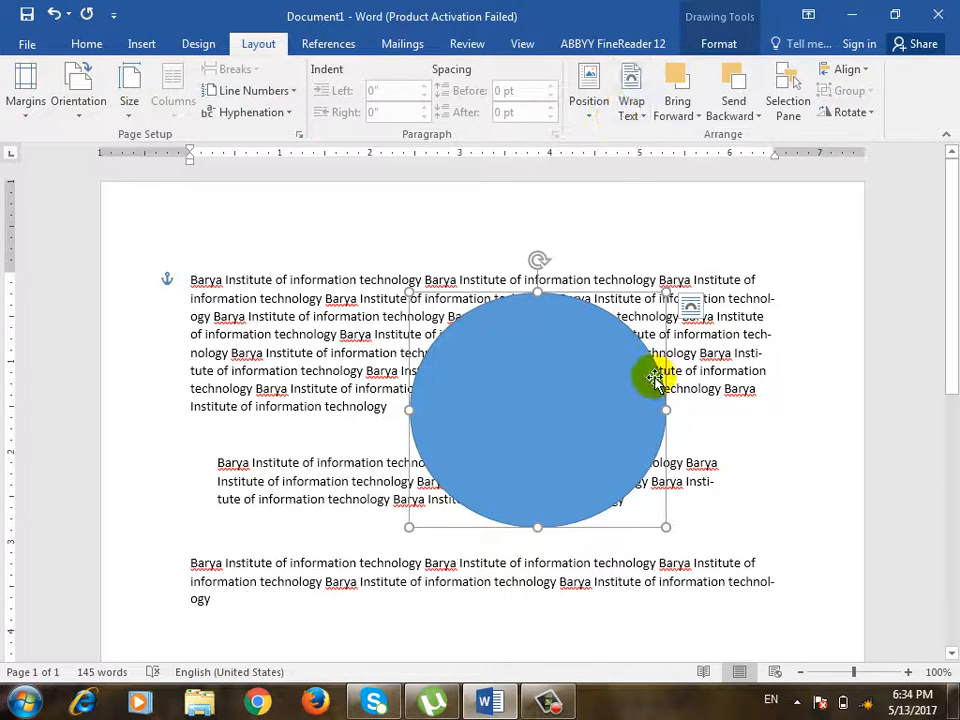